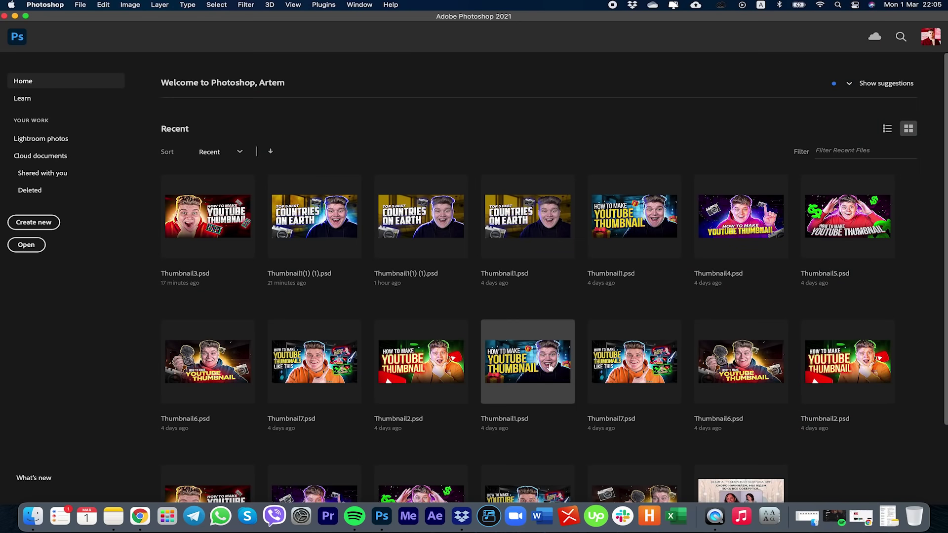
Create a new 1280 x 720 px document at 72 pixels/inch in RGB Color with transparent background contents.
left_click(35, 223)
left_click(639, 172)
left_click(637, 204)
key("Tab")
type("72")
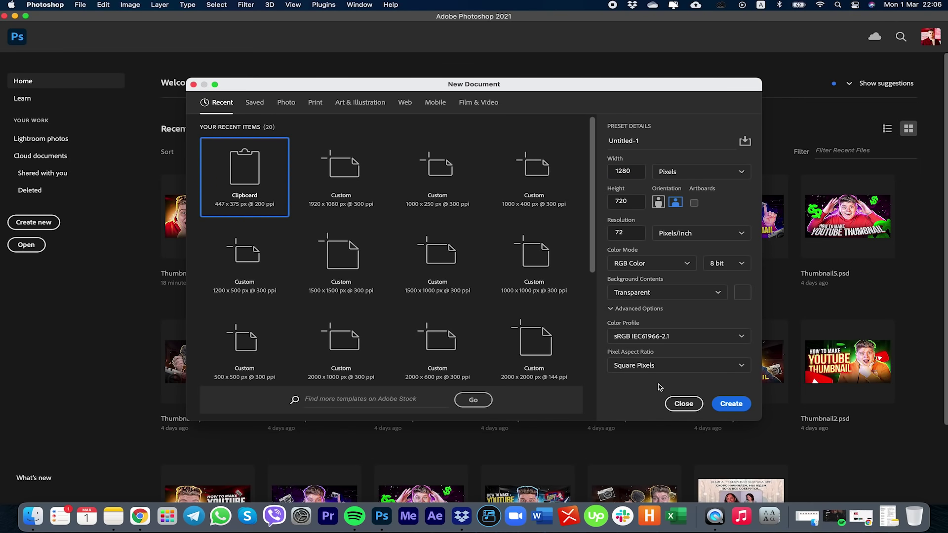
left_click(731, 404)
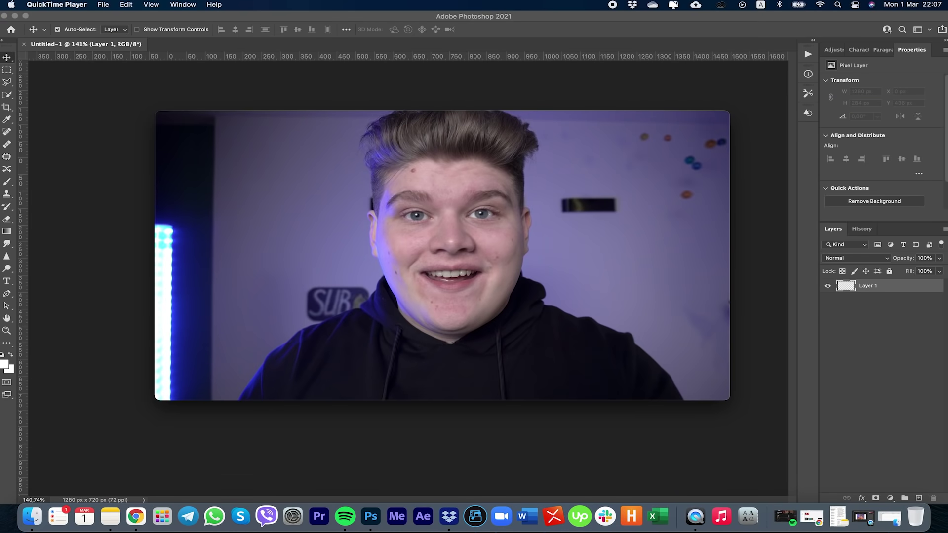
Scrub through the C0064.MP4 clip in QuickTime Player to look for a suitable frame.
mouse_move(407, 278)
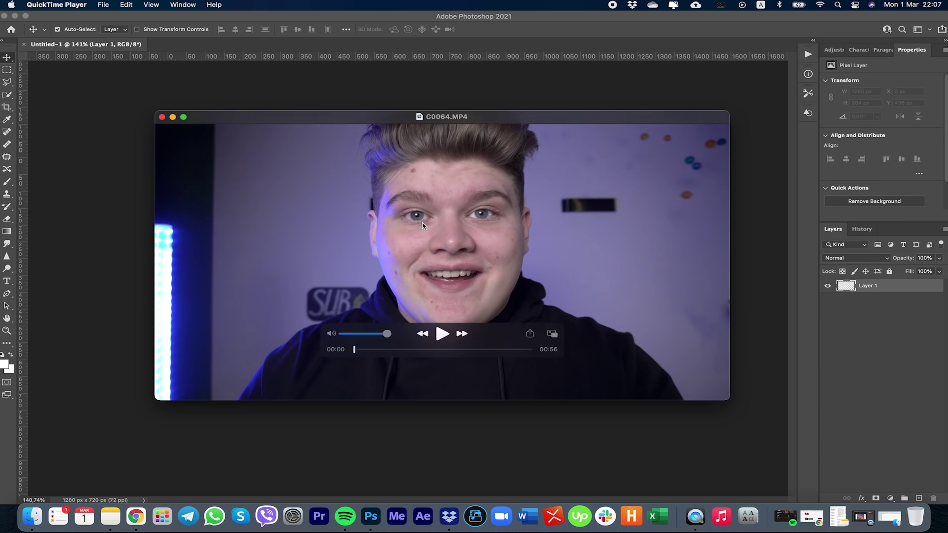
left_click_drag(361, 350, 520, 349)
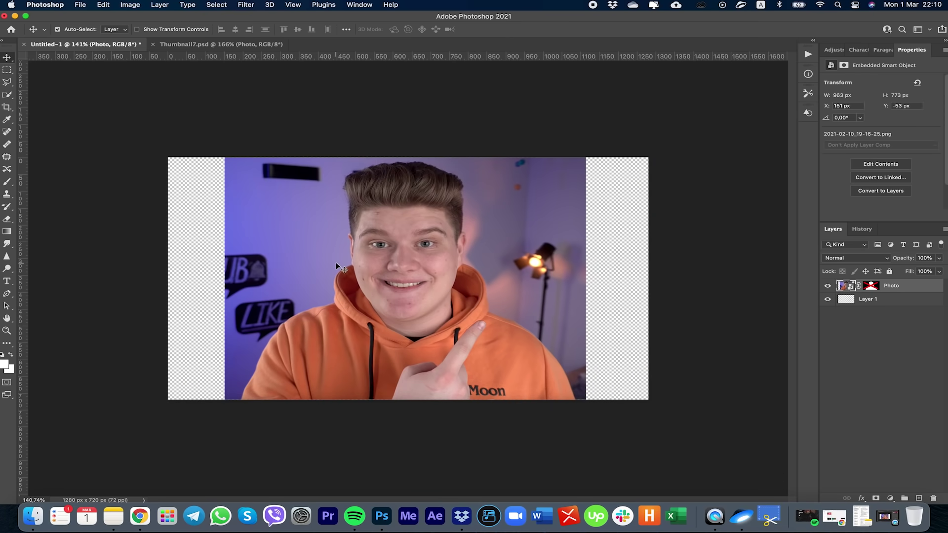
Select the man in the Photo layer automatically using the Quick Selection tool's Select Subject.
left_click(7, 95)
left_click(312, 30)
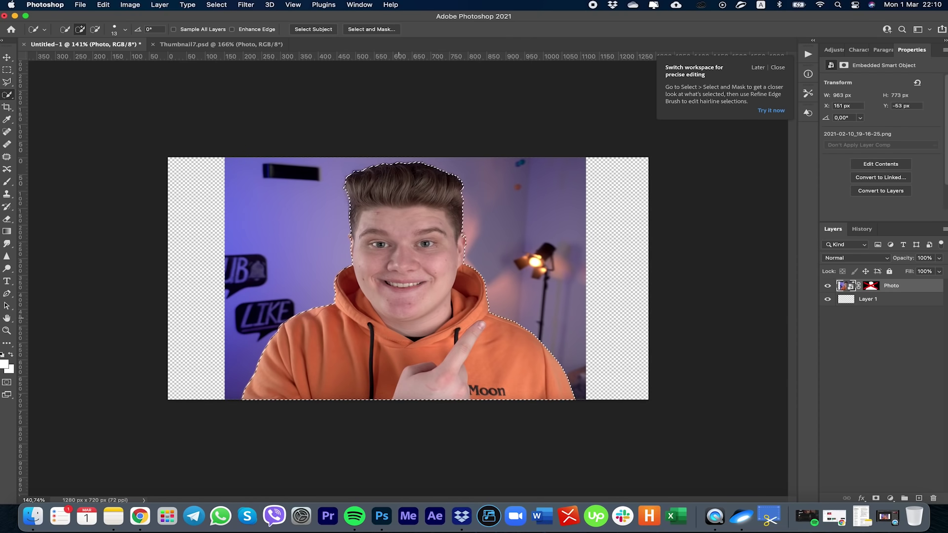
Add a strip of background beside the man's ear to the selection, and subtract that strip again.
scroll(440, 240, "down", 2)
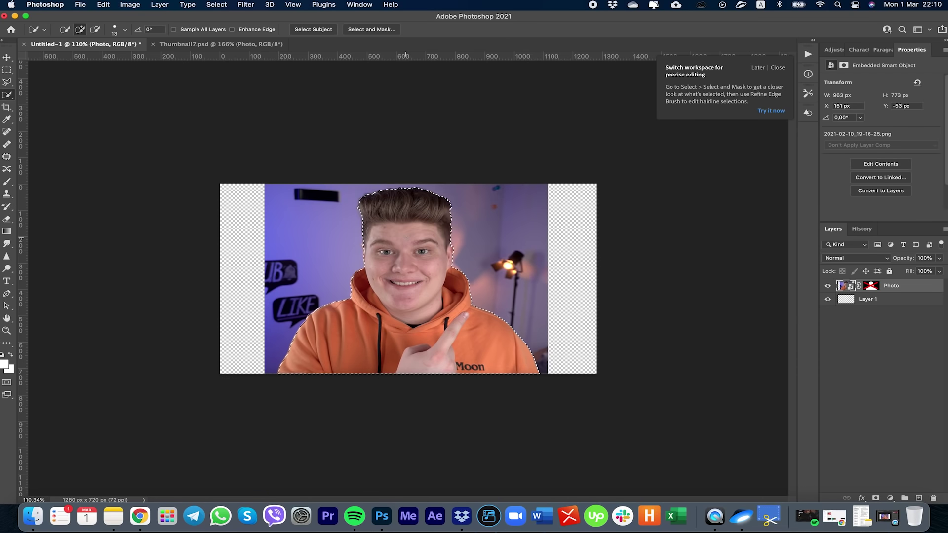
scroll(408, 278, "up", 1)
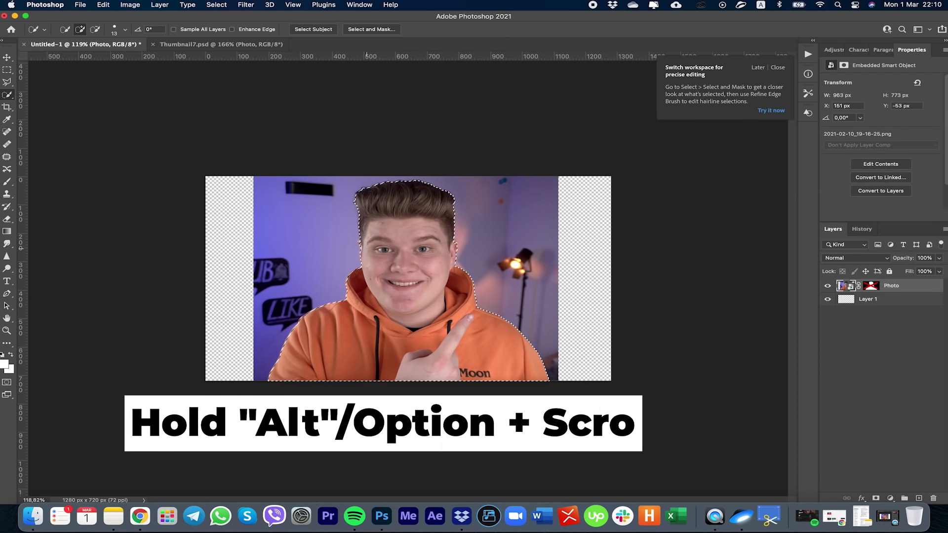
key("alt")
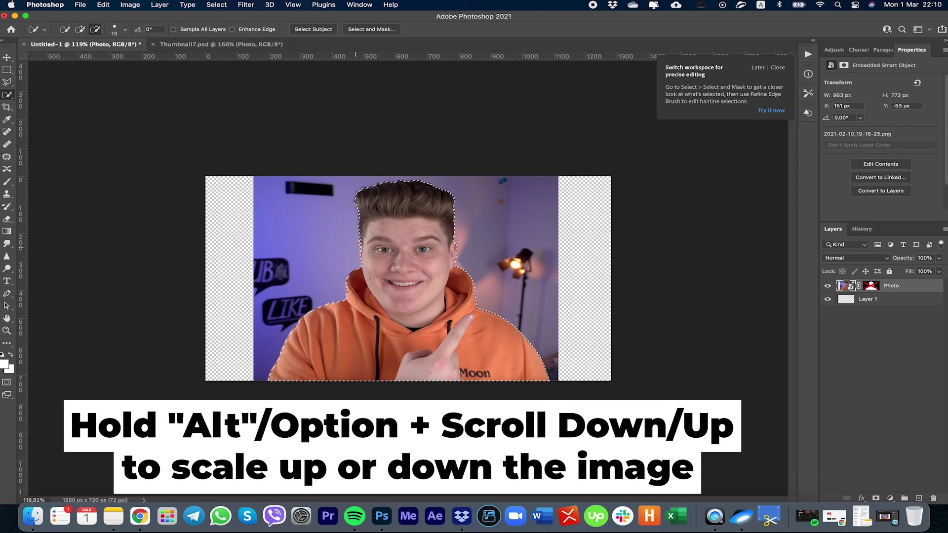
scroll(373, 261, "up", 10, "alt")
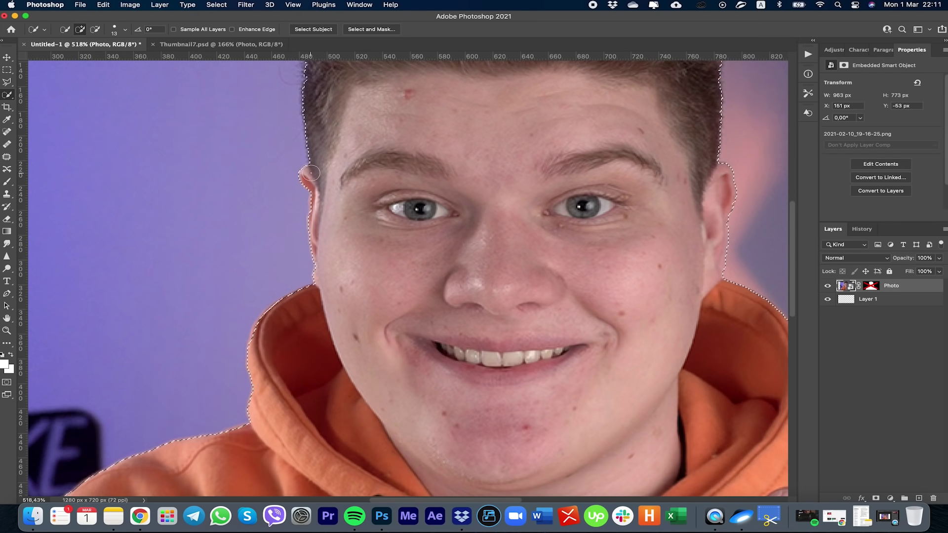
left_click_drag(305, 172, 213, 166)
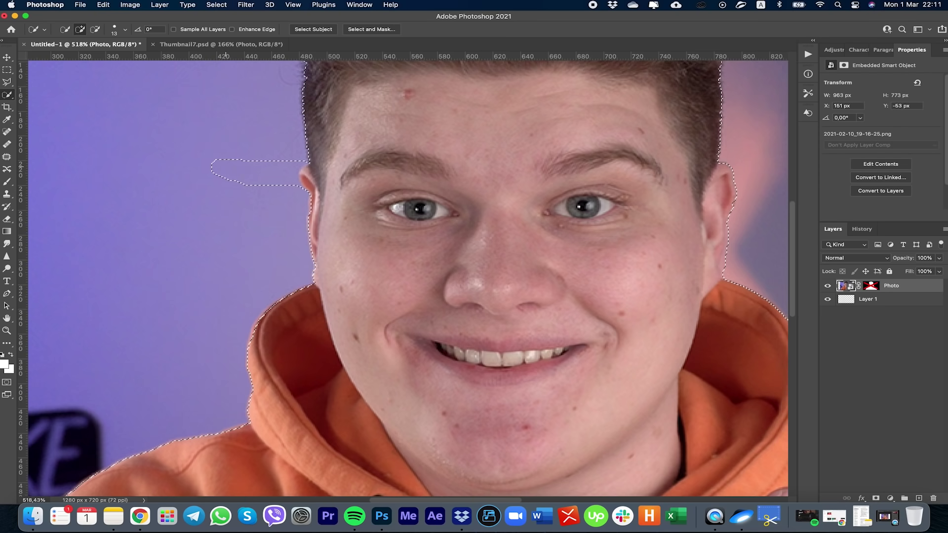
key("alt")
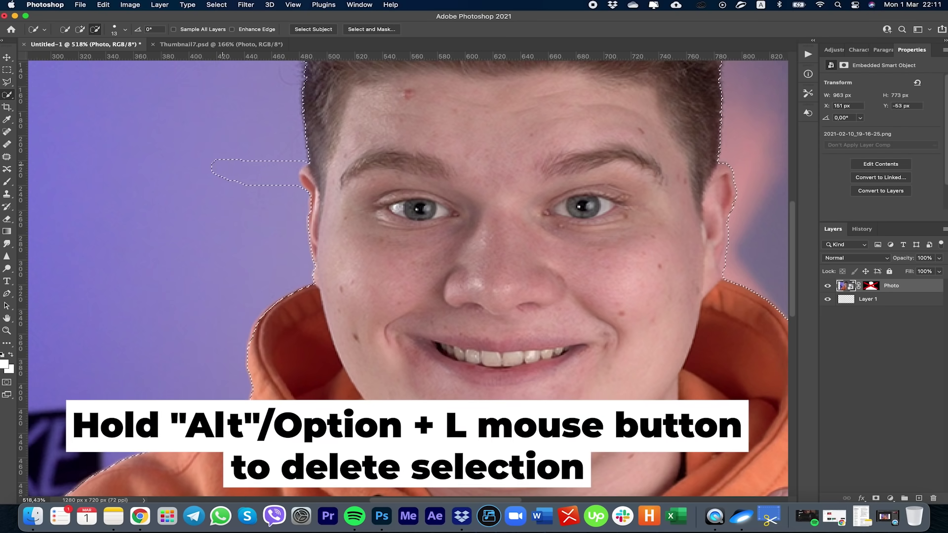
mouse_move(217, 173)
left_mouse_down()
mouse_move(236, 182)
mouse_move(286, 173)
left_mouse_up()
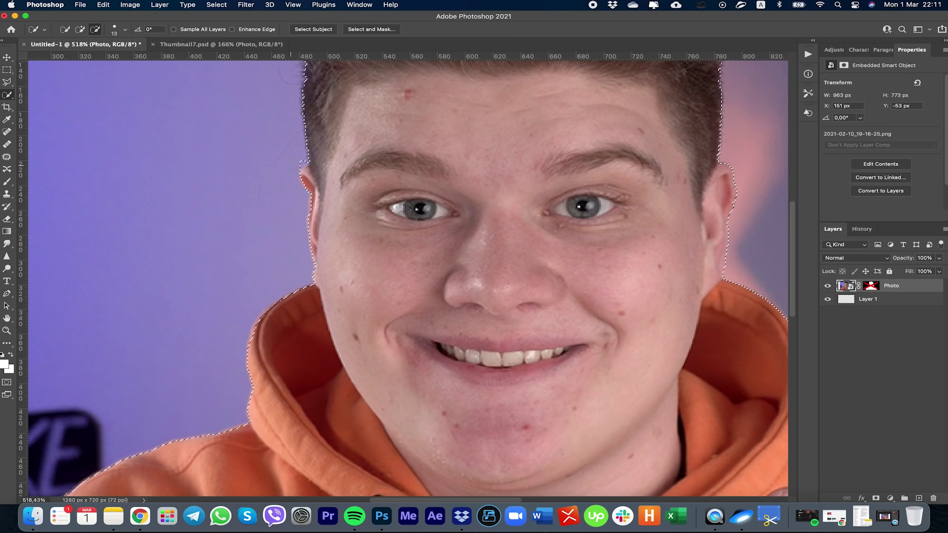
Mask the Photo layer to the selected man and resize the cutout slightly.
key("super+0")
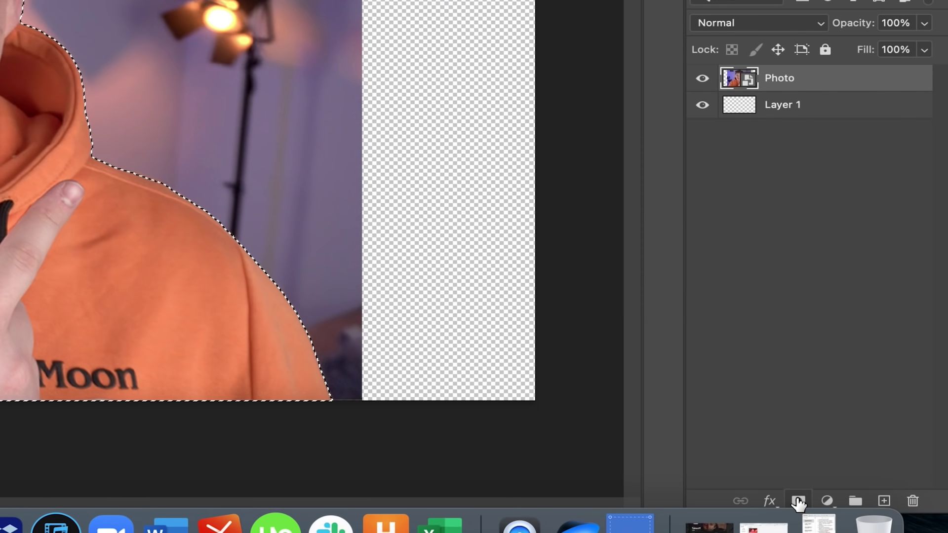
left_click(798, 501)
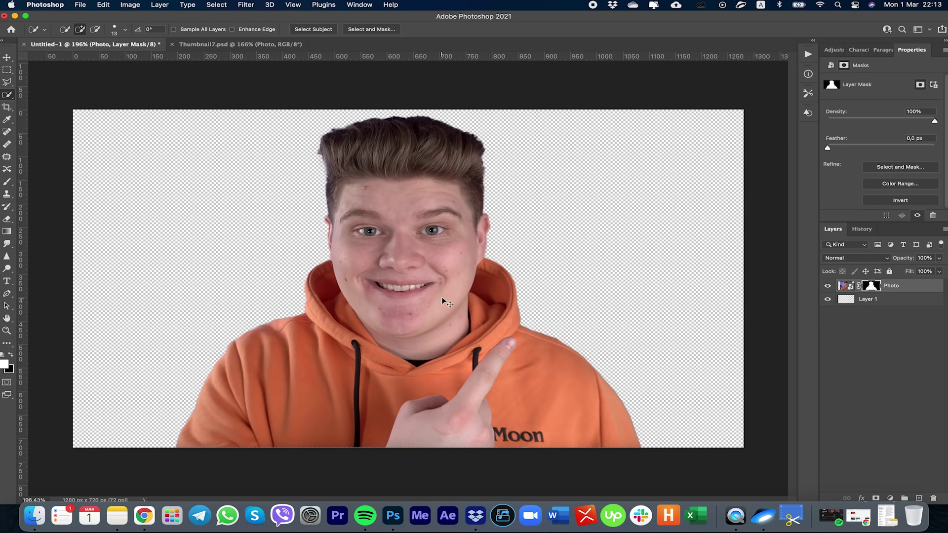
key("super+t")
mouse_move(656, 84)
left_mouse_down()
mouse_move(588, 176)
mouse_move(722, 91)
mouse_move(683, 132)
mouse_move(721, 115)
mouse_move(704, 131)
mouse_move(713, 127)
left_mouse_up()
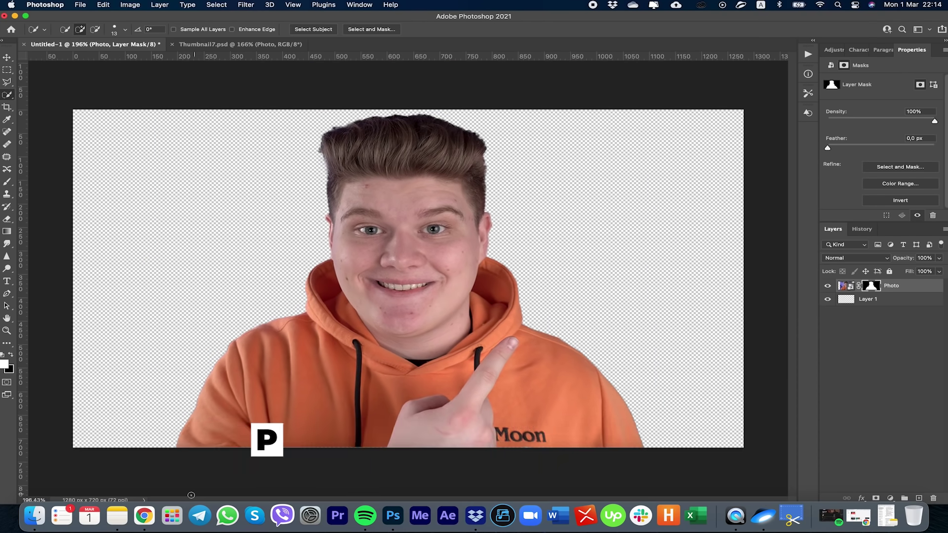
Switch to Chrome and browse the Google Images results for "black interior" to find a background.
left_click(142, 517)
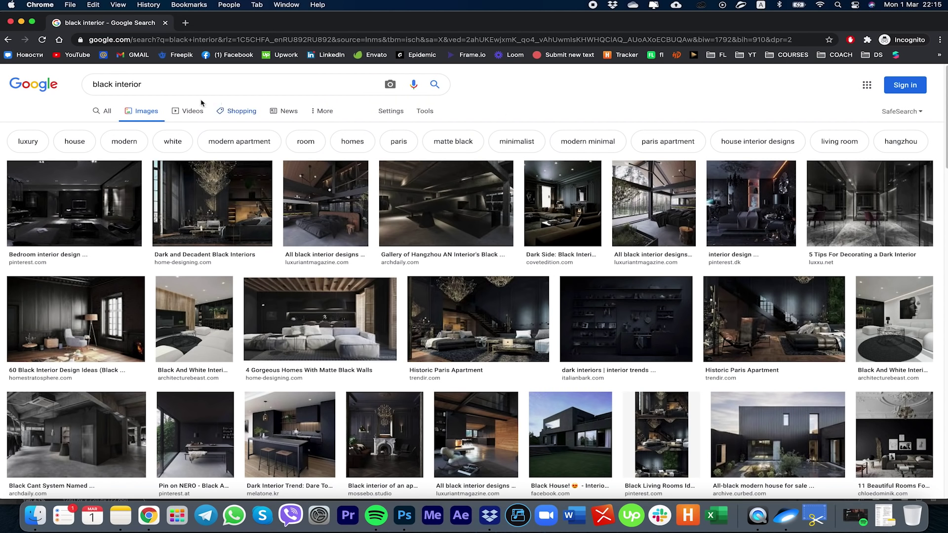
scroll(474, 296, "down", 4)
scroll(482, 189, "up", 4)
scroll(483, 189, "down", 8)
scroll(483, 189, "down", 6)
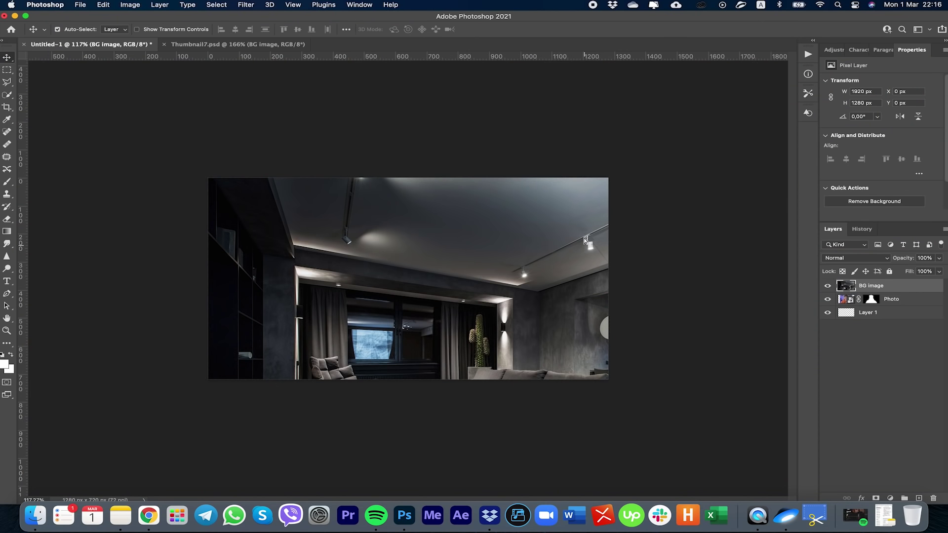
Position the living room BG image over the canvas and move its layer below Photo.
left_click_drag(584, 239, 554, 190)
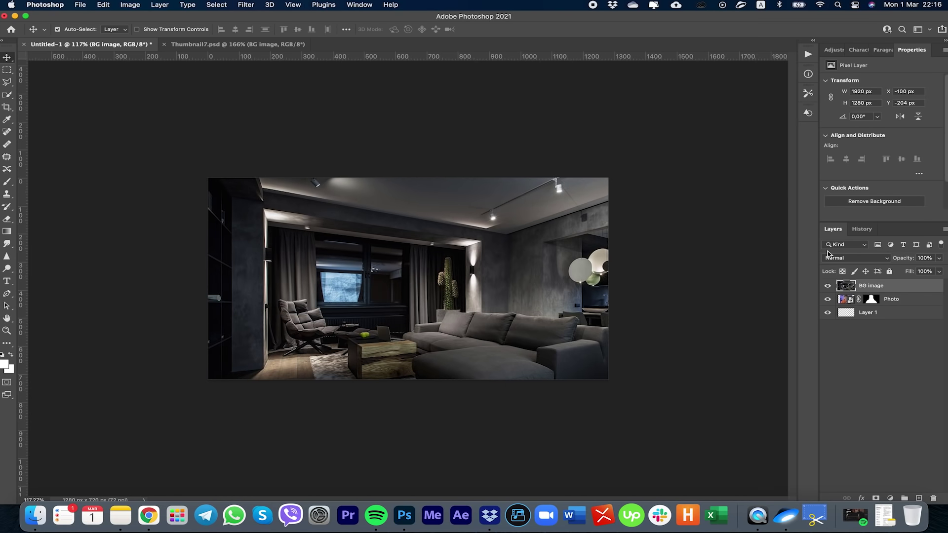
left_click_drag(881, 287, 885, 301)
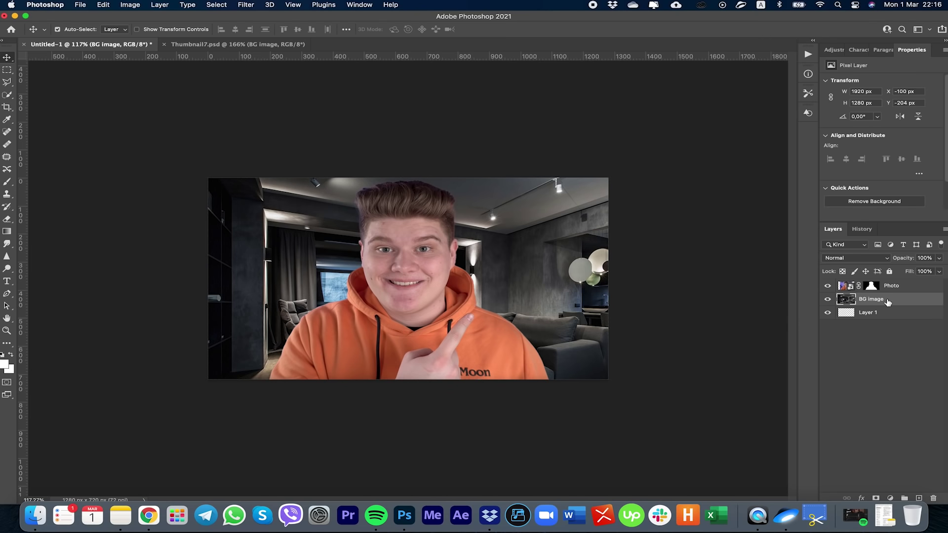
Convert the BG image layer to a Smart Object and apply a Gaussian Blur with radius 2.
right_click(896, 301)
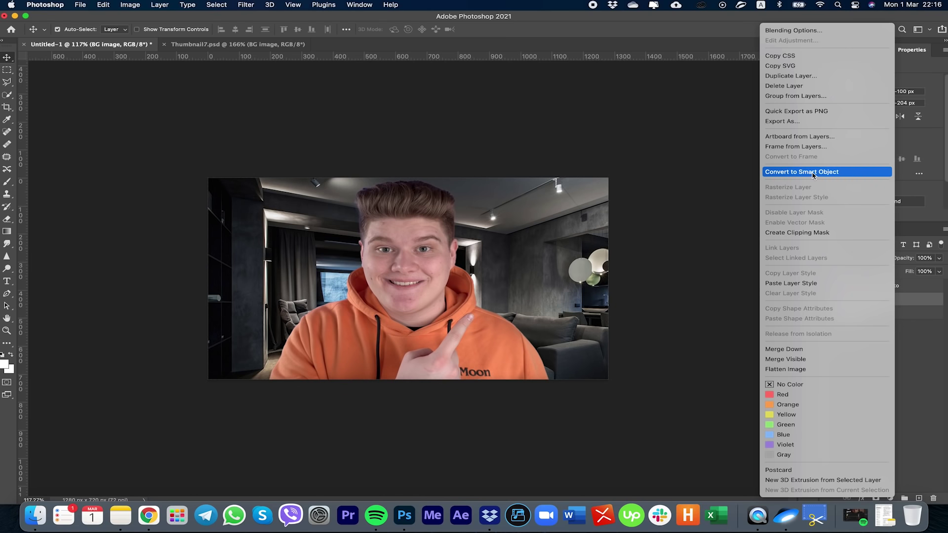
left_click(813, 174)
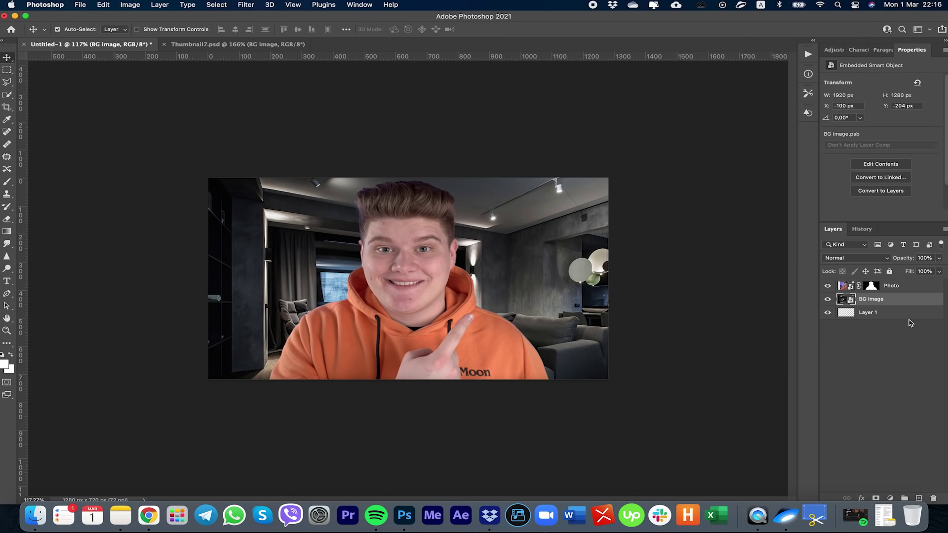
left_click(240, 4)
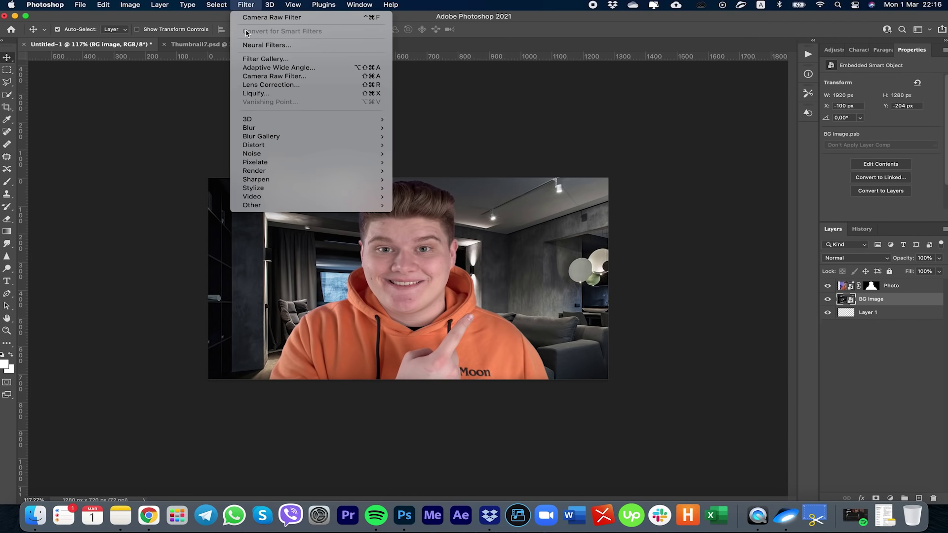
mouse_move(272, 129)
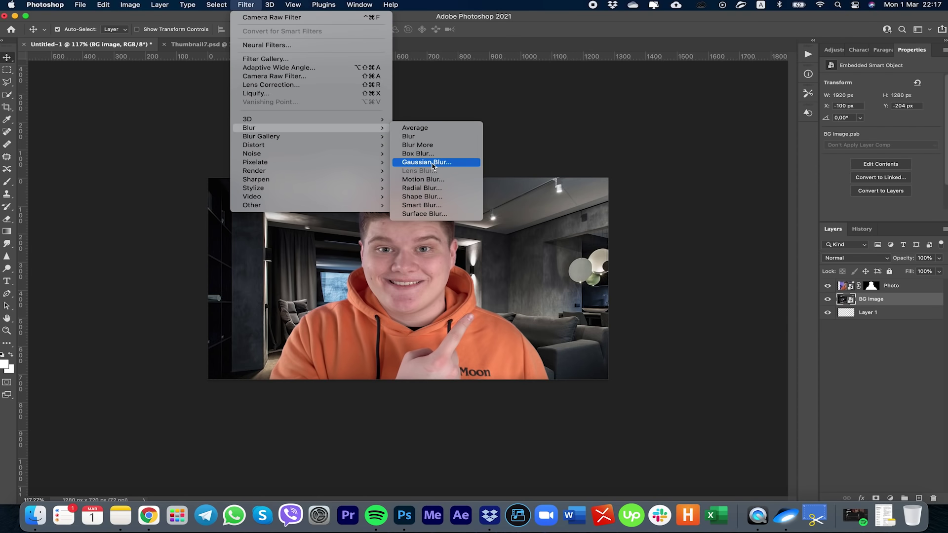
left_click(433, 163)
type("2")
key("Tab")
left_click(528, 139)
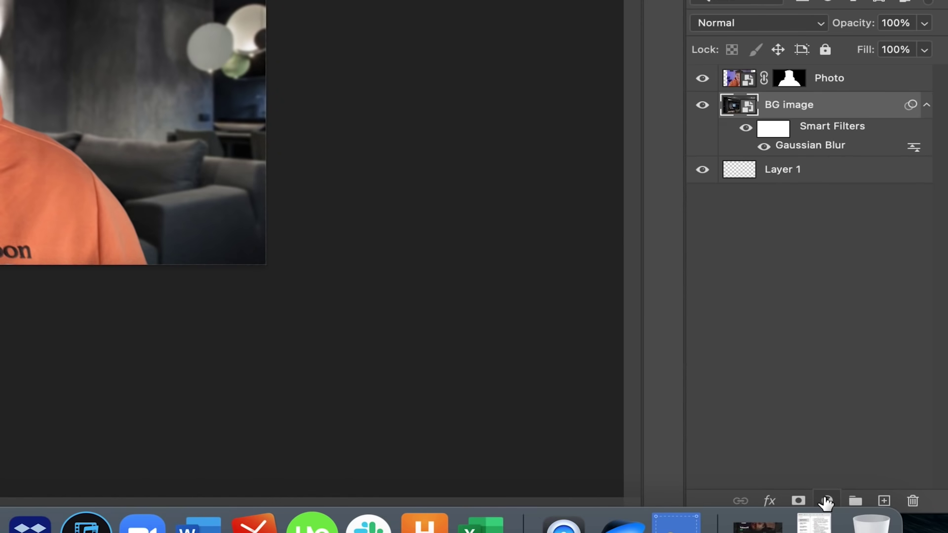
Add an Exposure adjustment layer above BG image and set its exposure to -3.55.
left_click(891, 497)
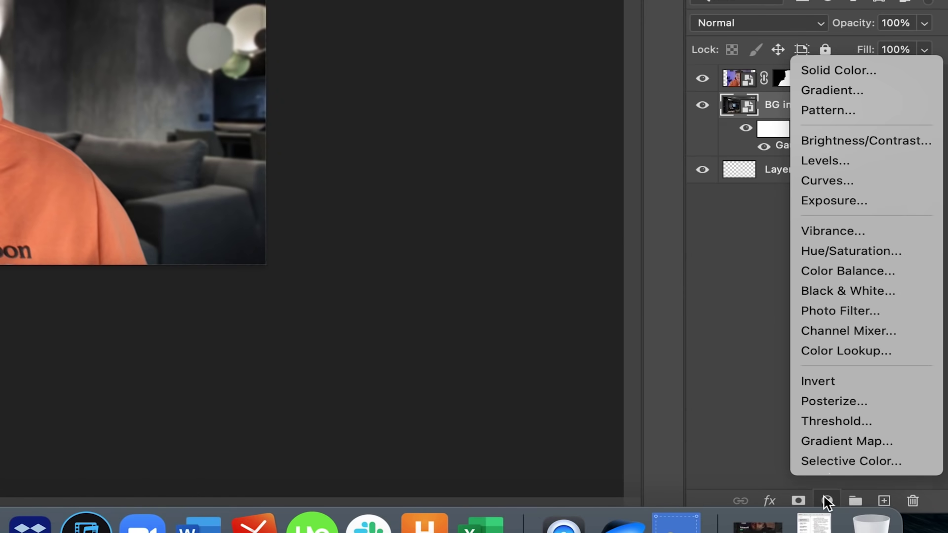
left_click(843, 199)
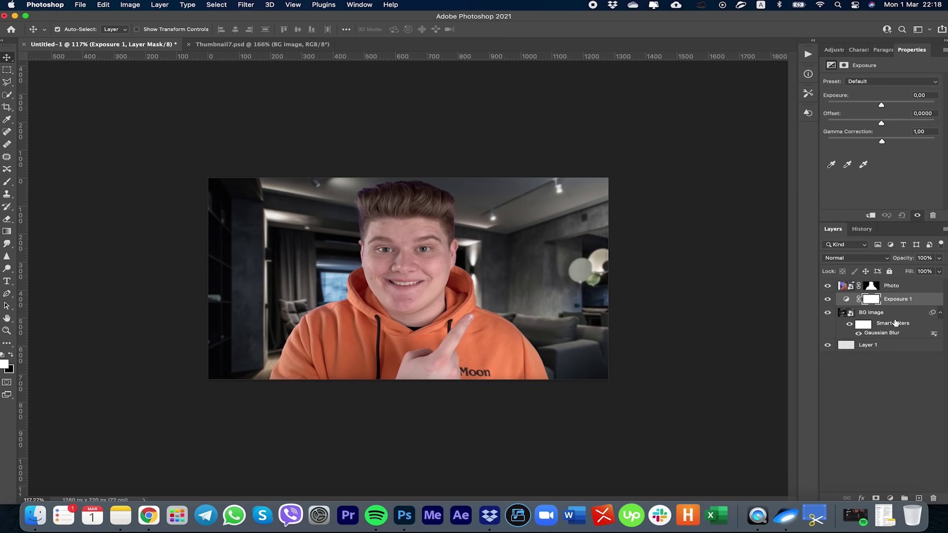
left_click_drag(881, 107, 852, 105)
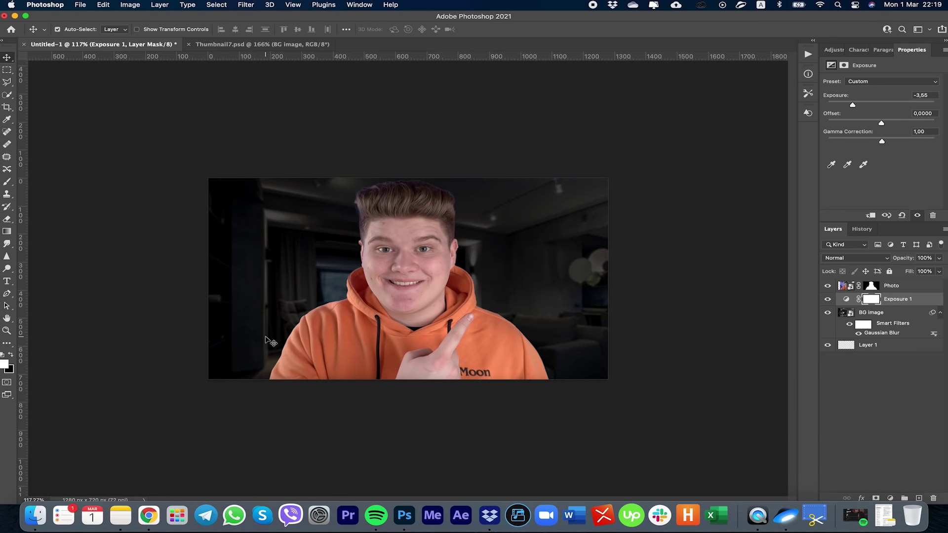
Add a white "HOW TO" text layer in American Captain over the background beside the man.
left_click(8, 284)
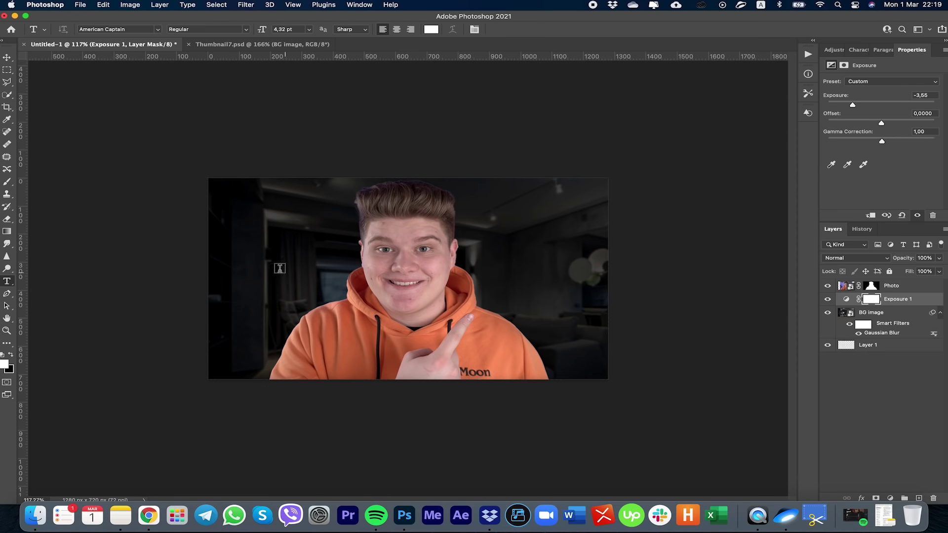
left_click(253, 261)
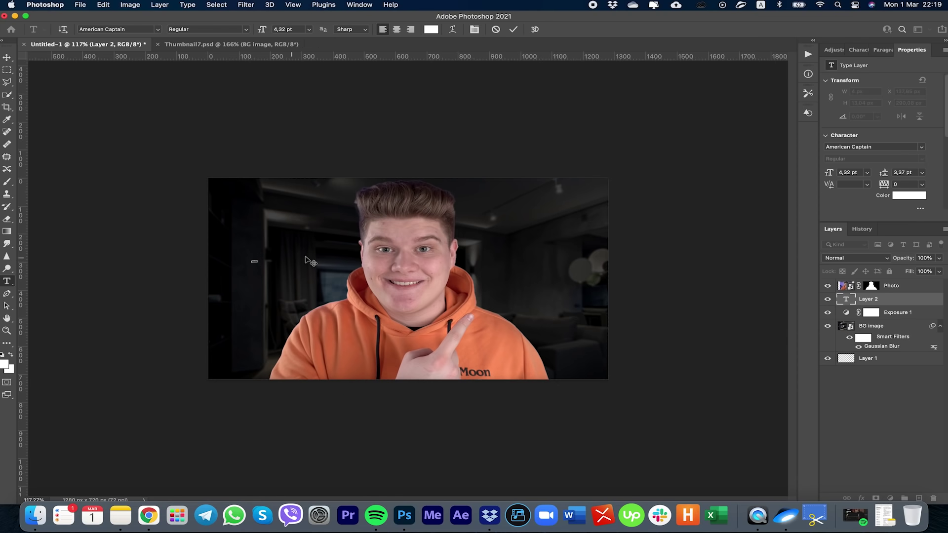
type("HOW TO")
key("Escape")
key("v")
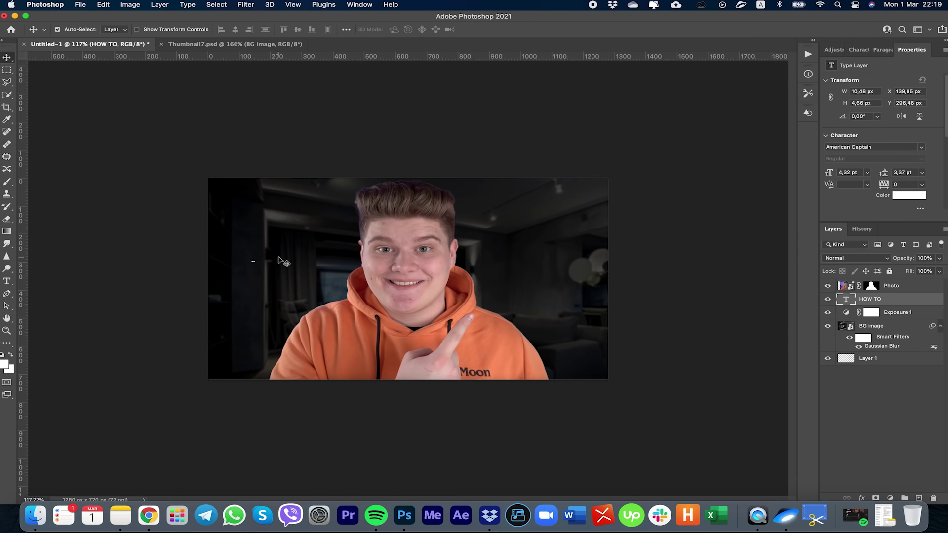
Scale the HOW TO text up to about 142.54 pt so it fills the space beside the man's face.
key("super")
key("super")
key("super+t")
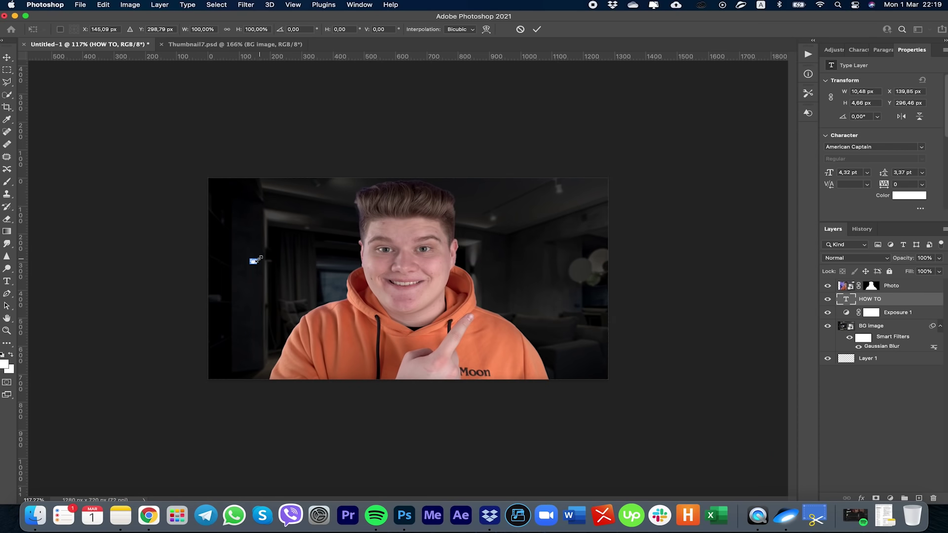
left_click_drag(258, 258, 165, 232)
key("Return")
Set the HOW TO text's font size to 240 pt and reduce it to 195 pt.
key("t")
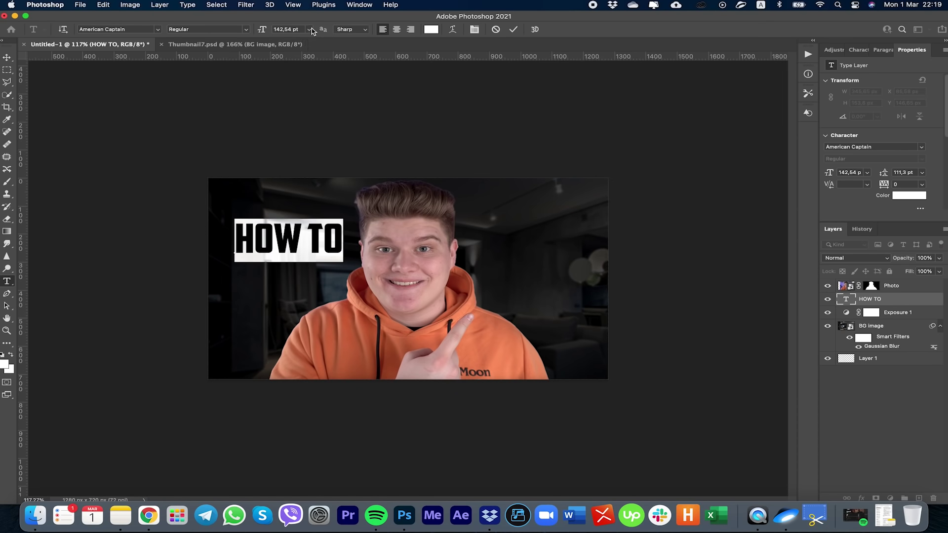
left_click(309, 29)
left_click(296, 37)
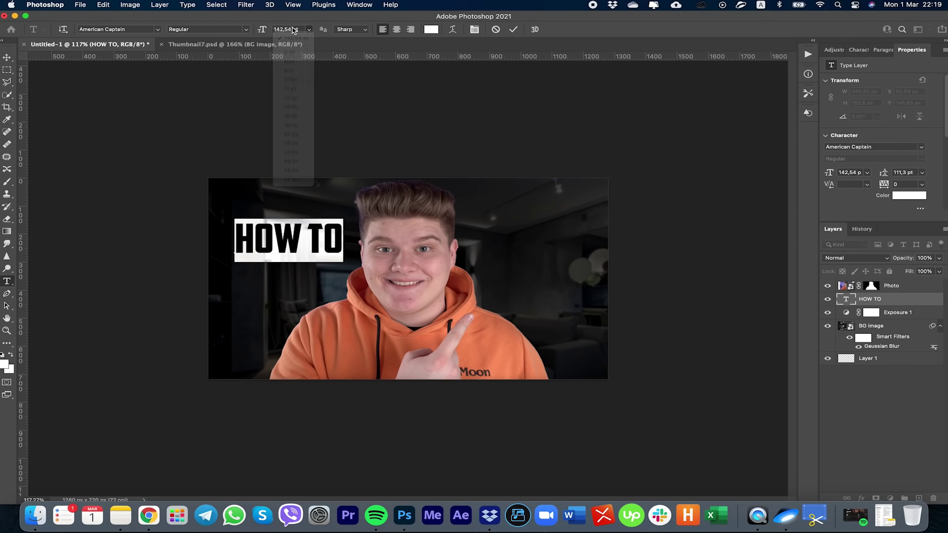
type("240")
key("Return")
left_click_drag(261, 30, 222, 40)
key("super+Return")
Scale the HOW TO text down to about 146.46 pt so it clears the man's face.
key("super+t")
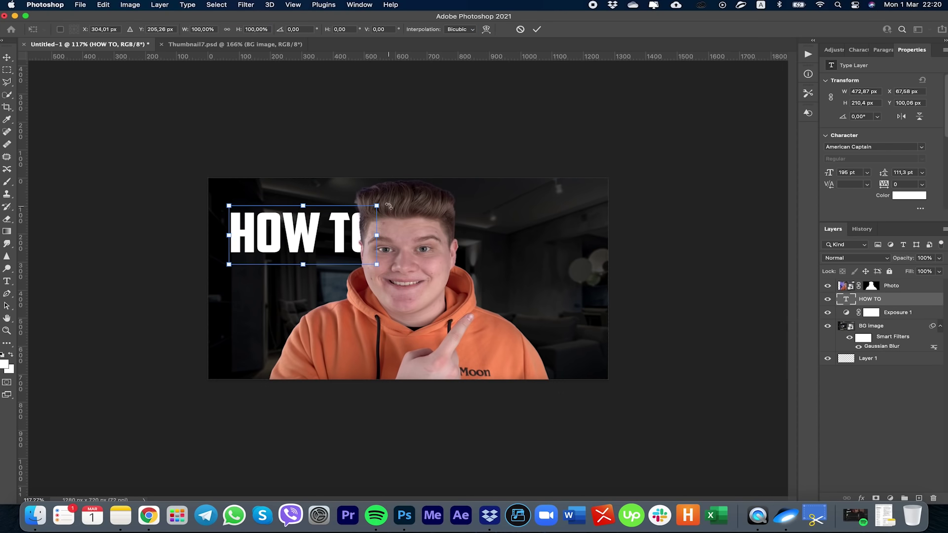
left_click_drag(378, 205, 341, 220)
key("Return")
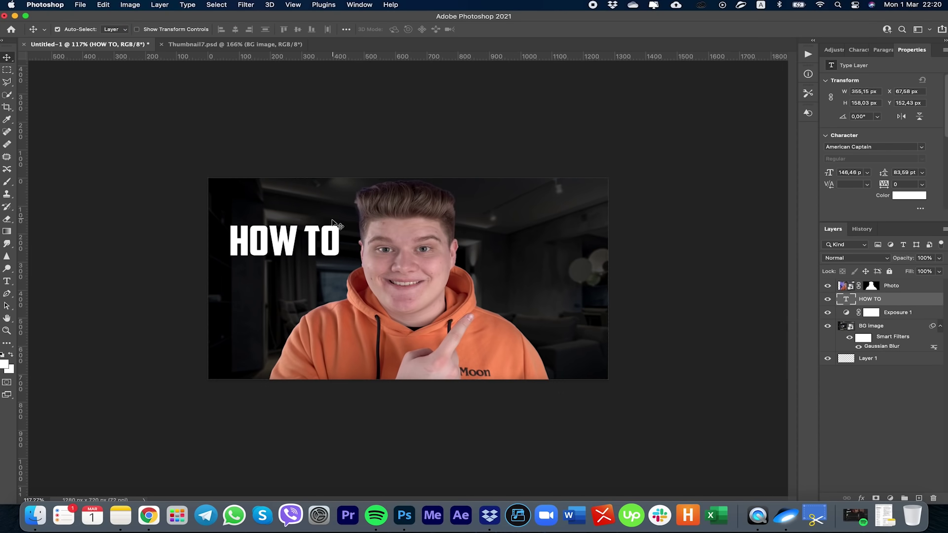
triple_click(333, 233)
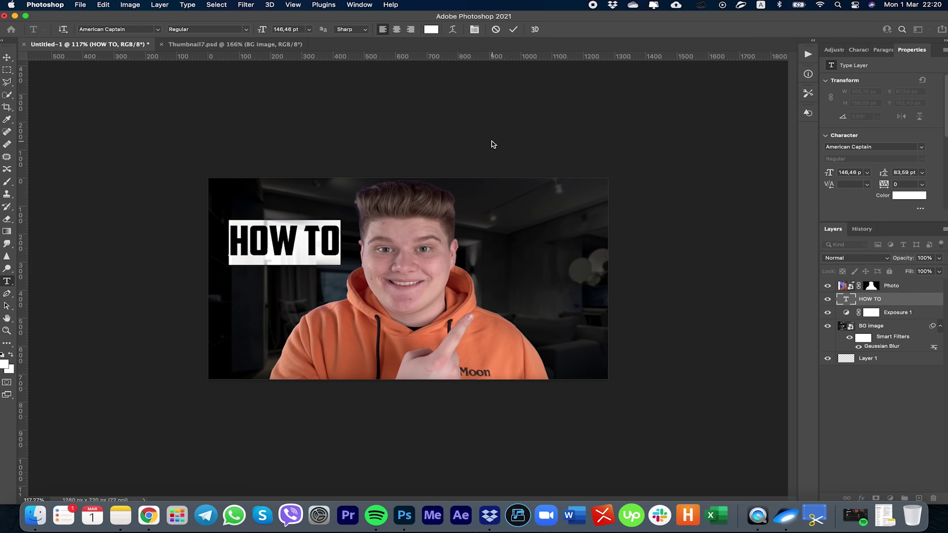
key("super+Return")
key("v")
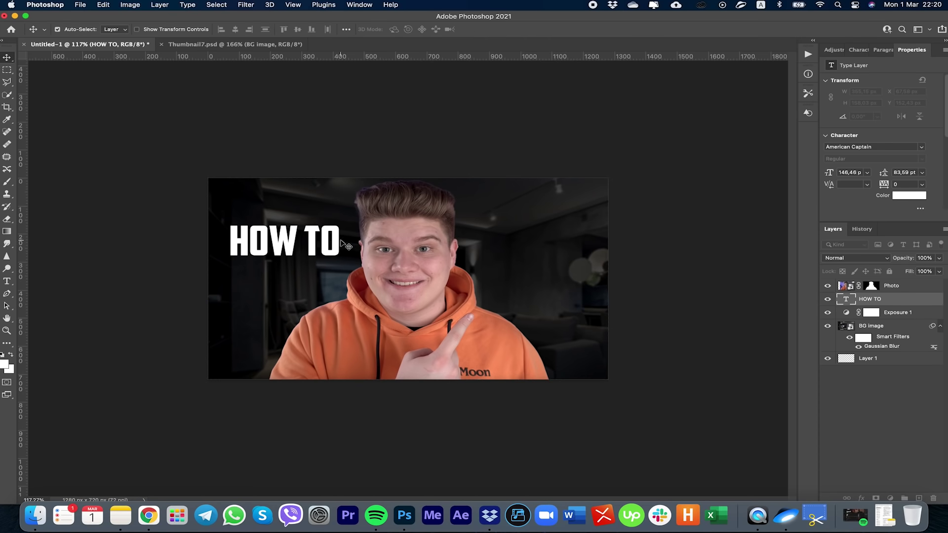
key("t")
triple_click(306, 228)
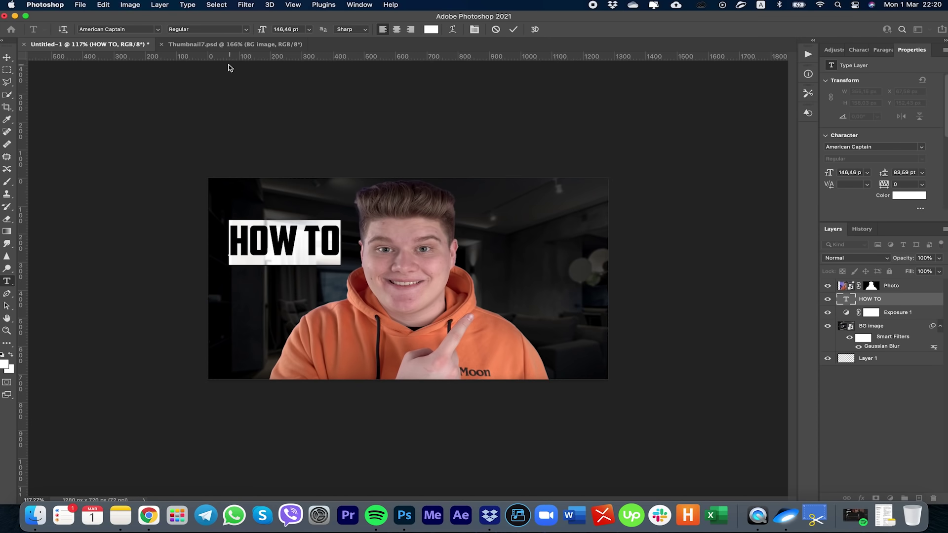
left_click(122, 29)
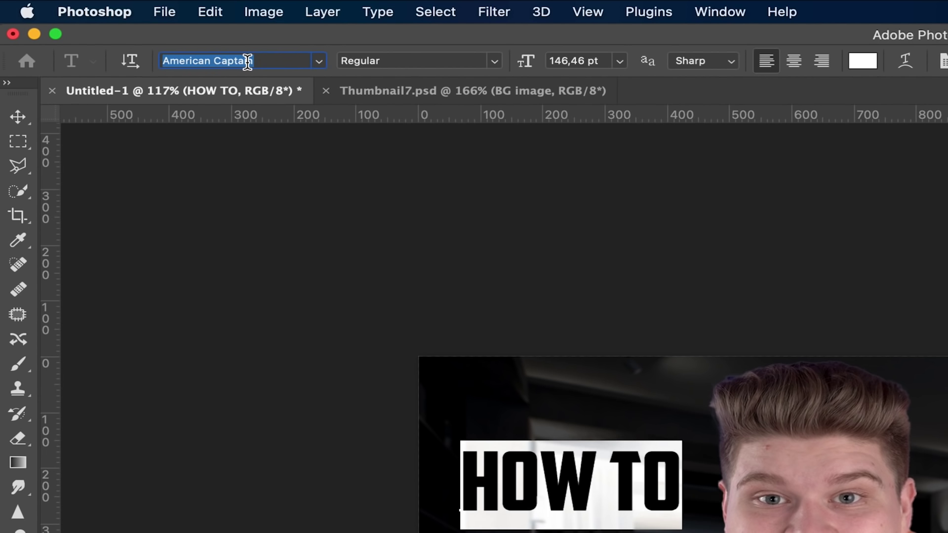
key("super+Return")
key("v")
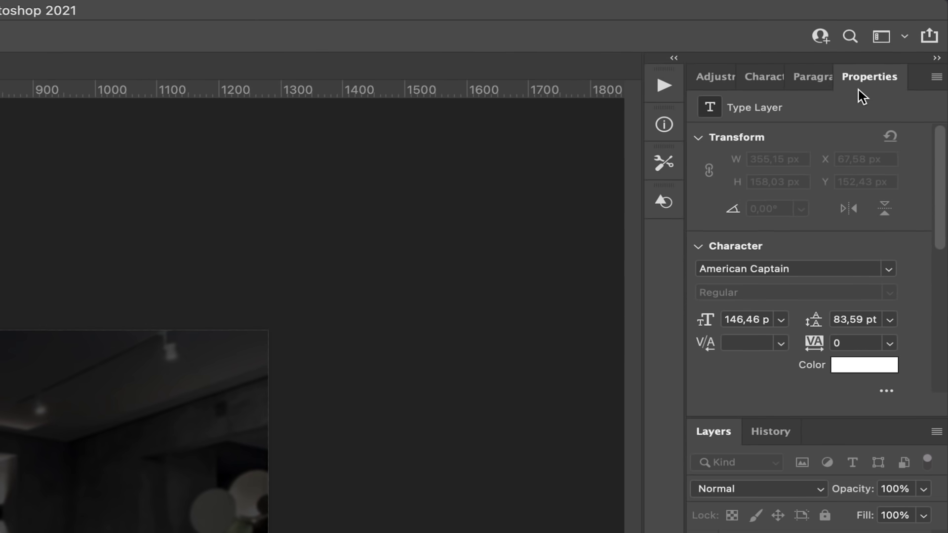
Change the HOW TO text's font to Bebas Neue Bold and stack three copies of the line below it.
scroll(945, 87, "down", 2)
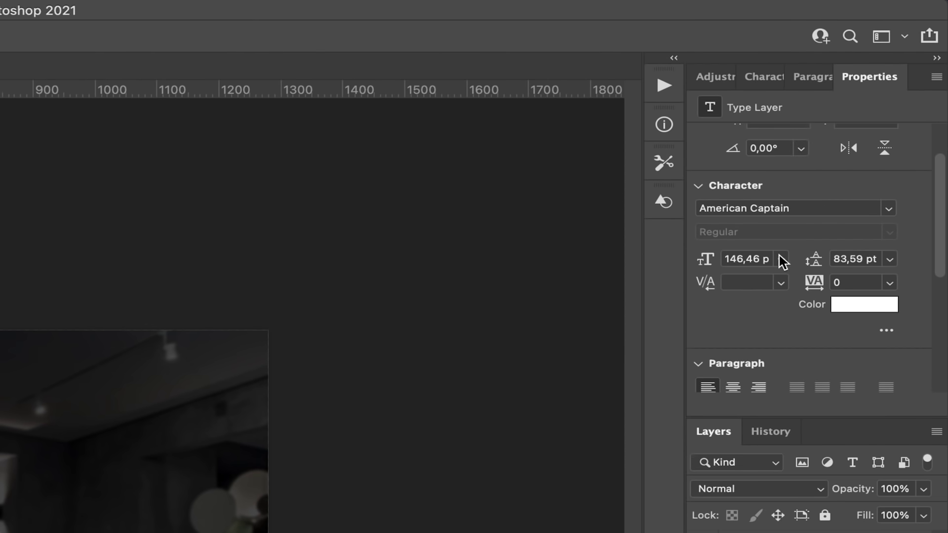
left_click(766, 214)
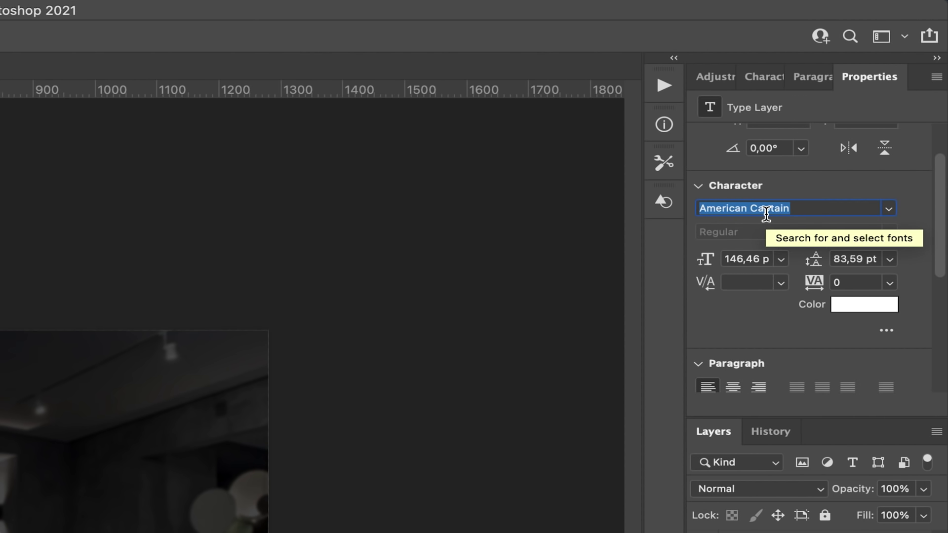
type("bebas")
left_click(561, 319)
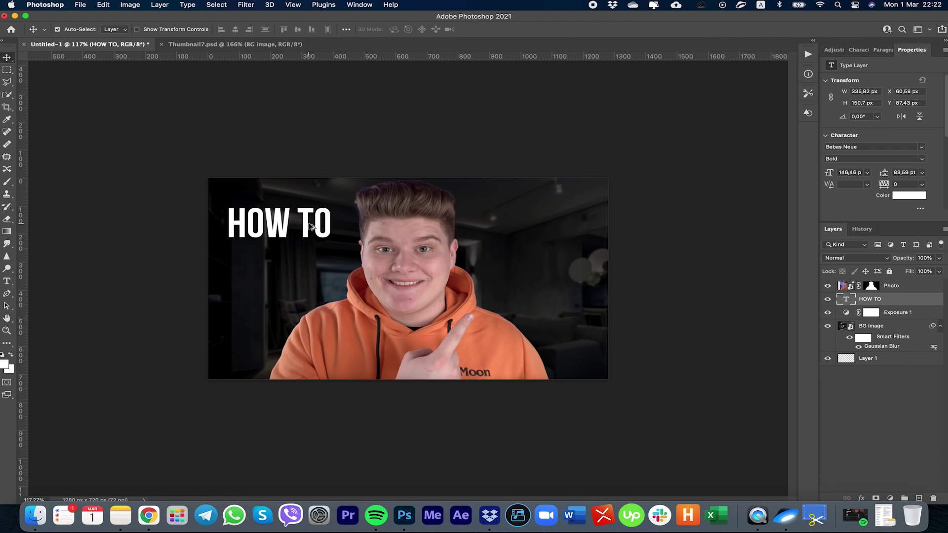
left_click_drag(311, 226, 312, 323)
Extend the top line to read HOW TO MAKE and scale it down to about 81.51 pt.
left_click(340, 215)
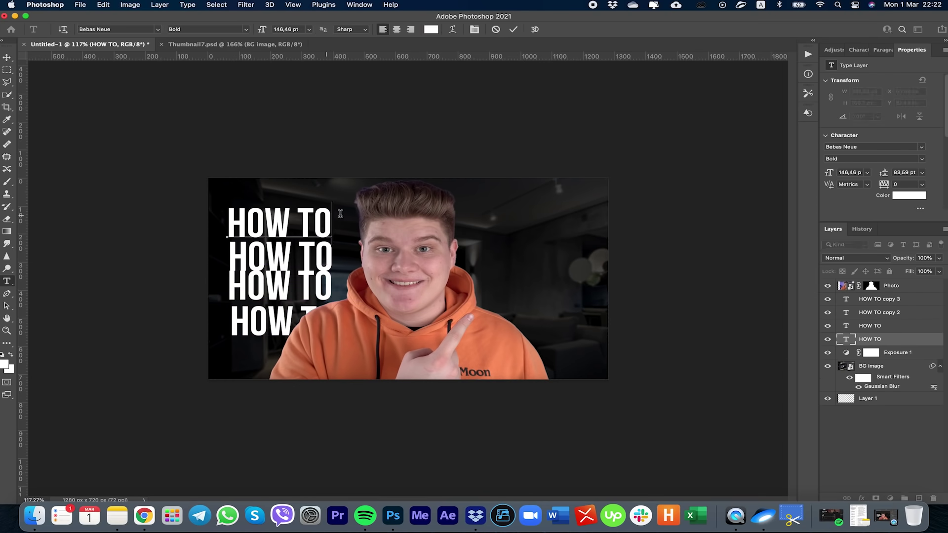
type("Metrics")
key("super+t")
left_click_drag(418, 202, 306, 223)
key("Return")
Reword the three copied lines as YOUTUBE, THUMBNAILS and LIKE THIS.
left_click_drag(330, 256, 180, 246)
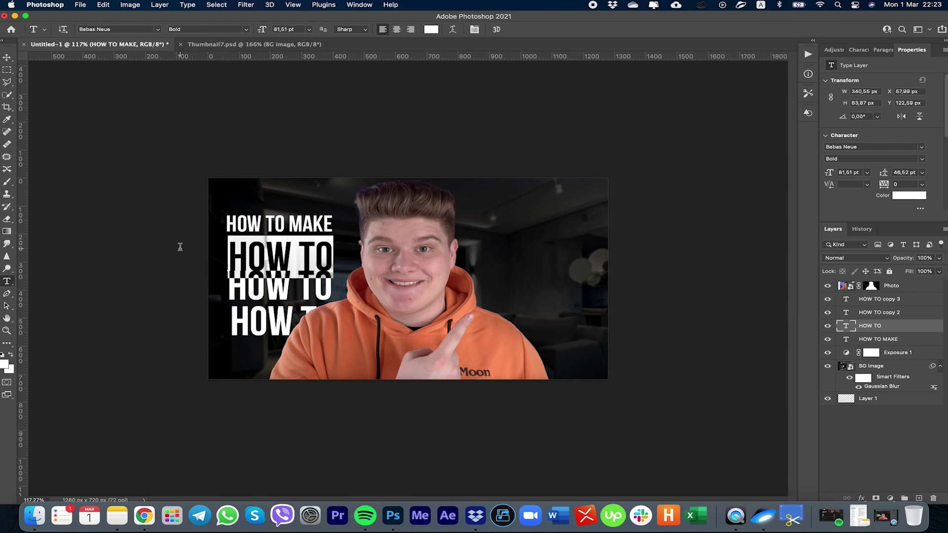
type("YOT")
type("THUMNBAIL")
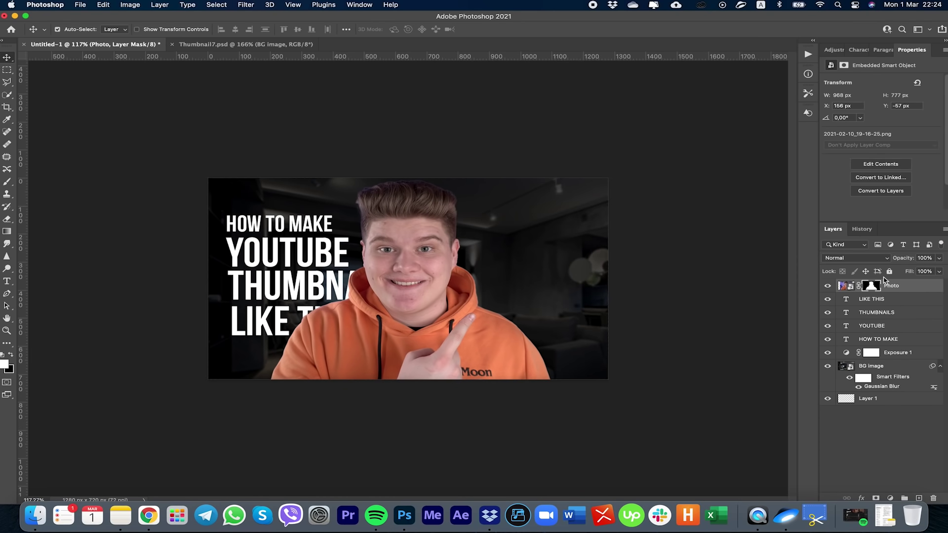
Lock the Photo, Exposure 1 and BG image layers.
left_click(889, 271)
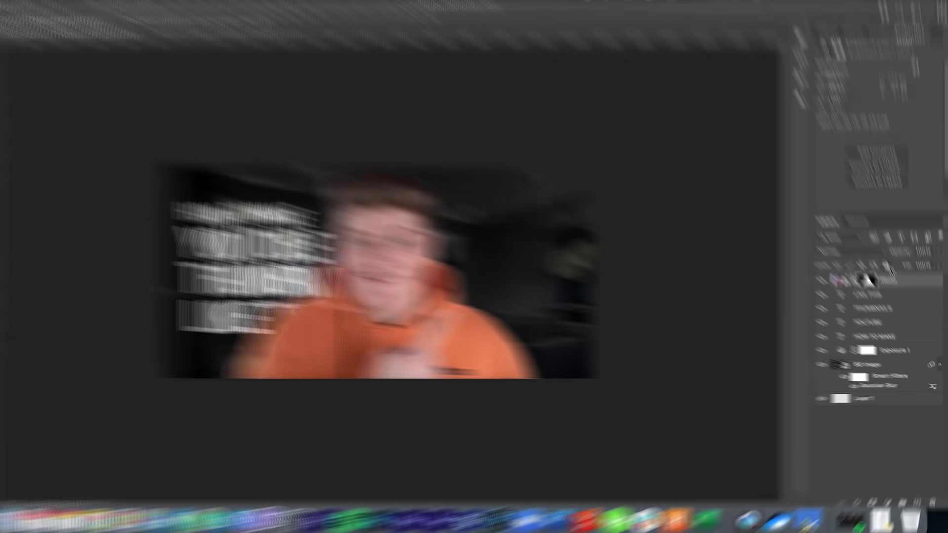
left_click(896, 365)
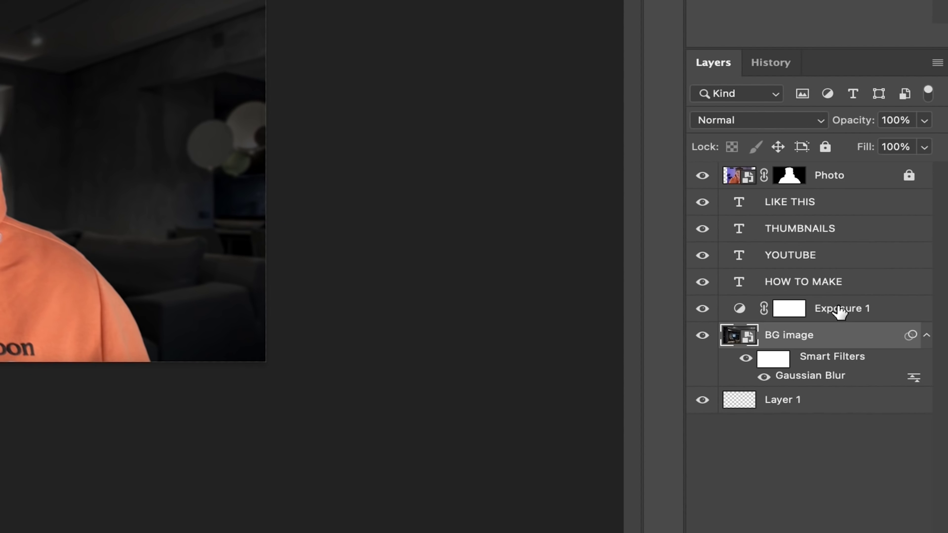
left_click(839, 310, "shift")
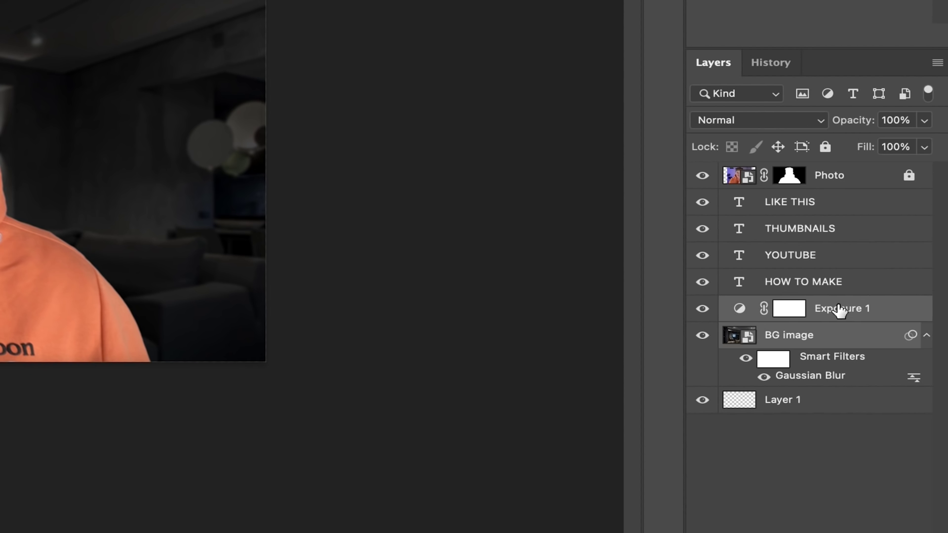
left_click(825, 147)
Scale the four title lines down together so they fit beside the man's face, and move them up.
left_click_drag(50, 235, 472, 299)
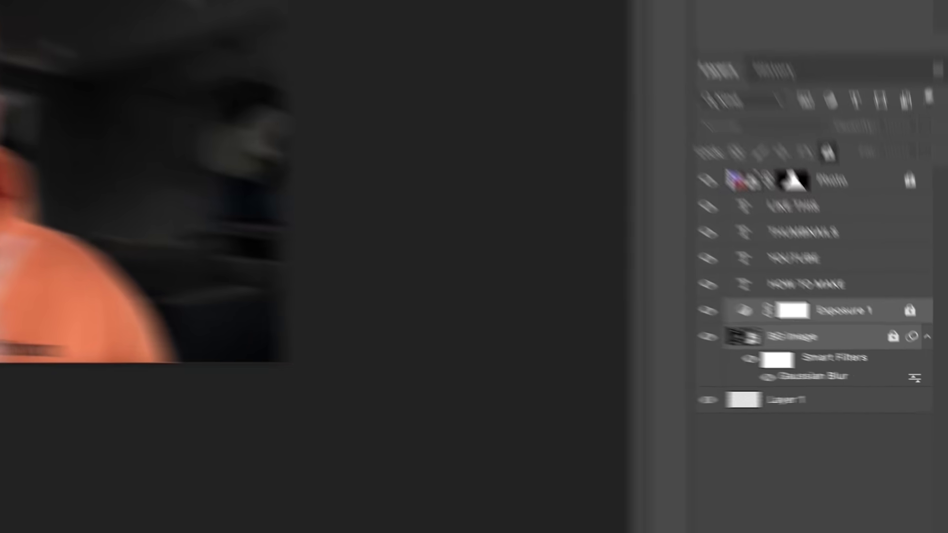
left_click_drag(238, 194, 331, 319)
key("super+t")
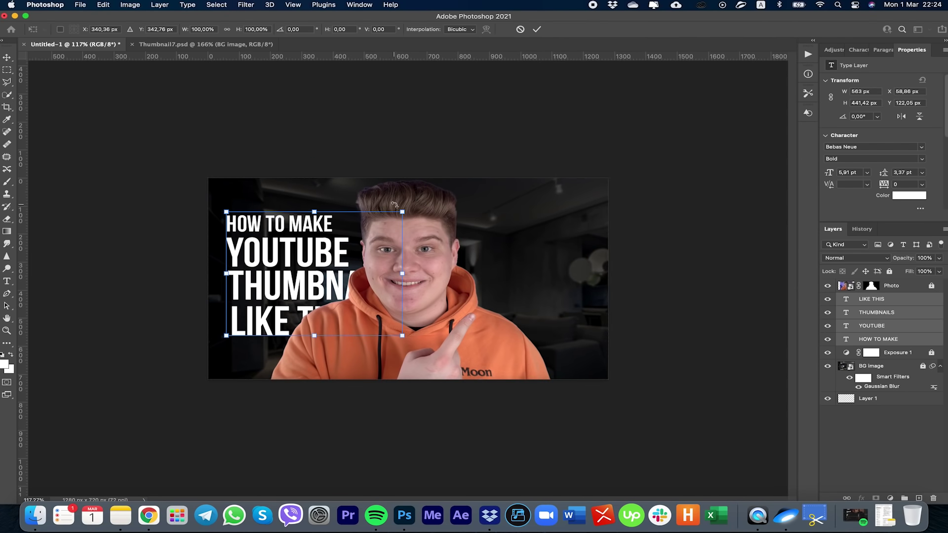
left_click_drag(402, 210, 350, 239)
left_click_drag(330, 270, 330, 234)
key("Return")
Scale the LIKE THIS line down and fit it under the left edge of the lines above.
left_click(302, 299)
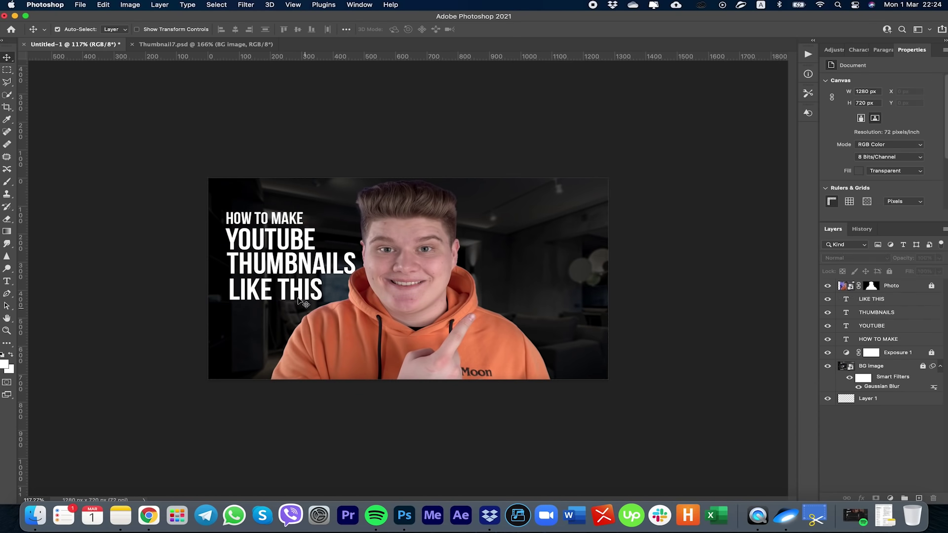
key("super+t")
left_click_drag(321, 274, 249, 292)
key("Return")
key("Return")
left_click(275, 323)
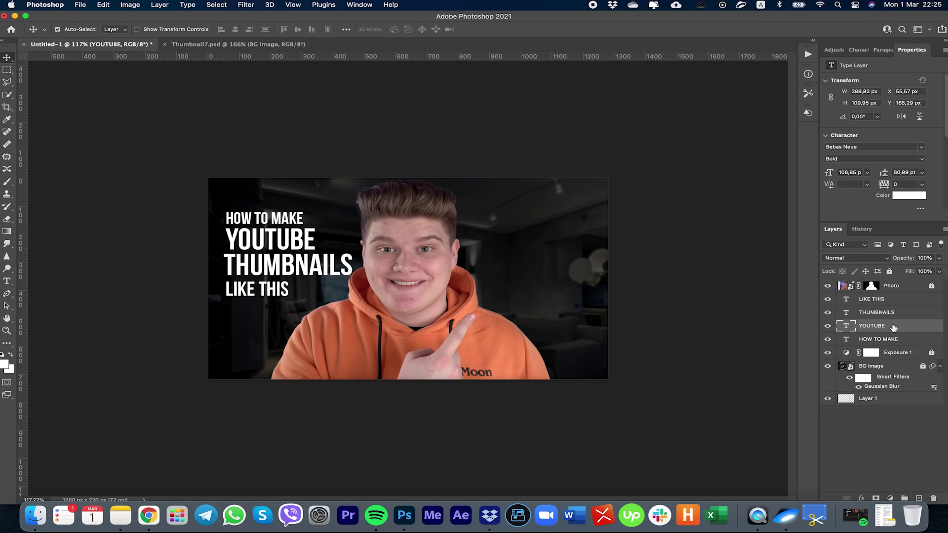
Add a fully saturated yellow Color Overlay effect to the YOUTUBE text layer.
double_click(893, 328)
left_click(525, 259)
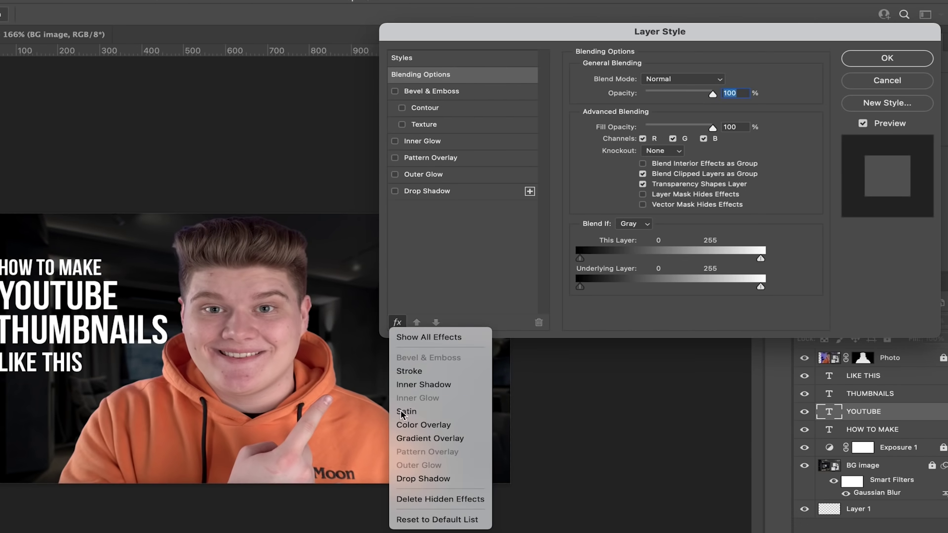
left_click(404, 426)
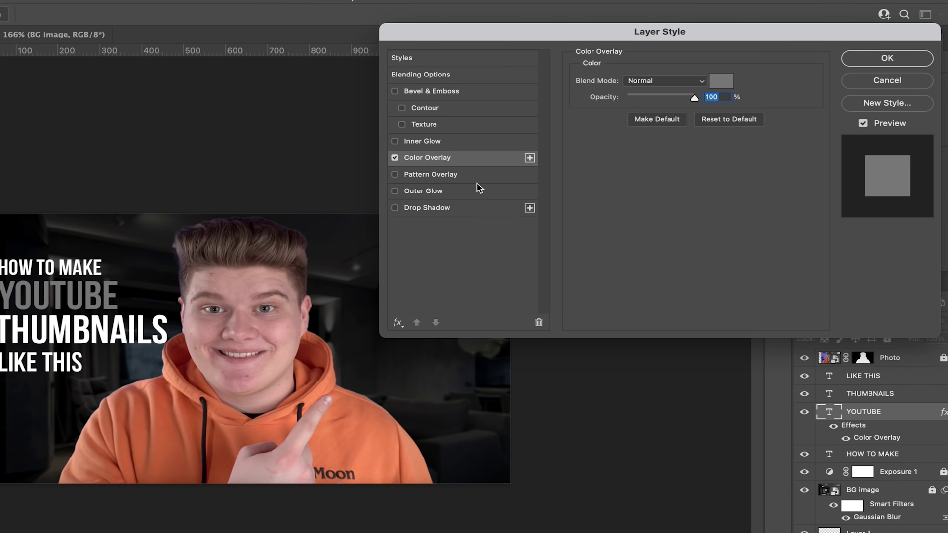
left_click(397, 322)
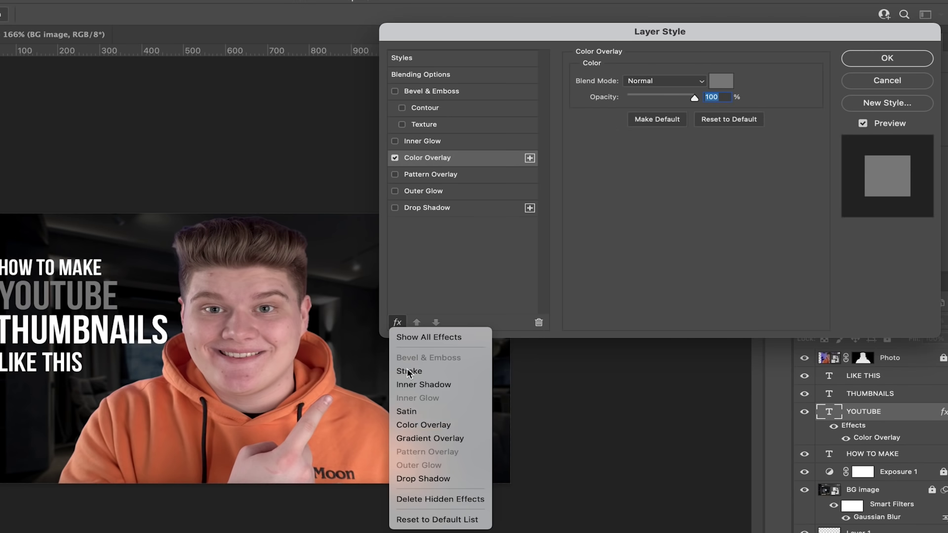
left_click(428, 425)
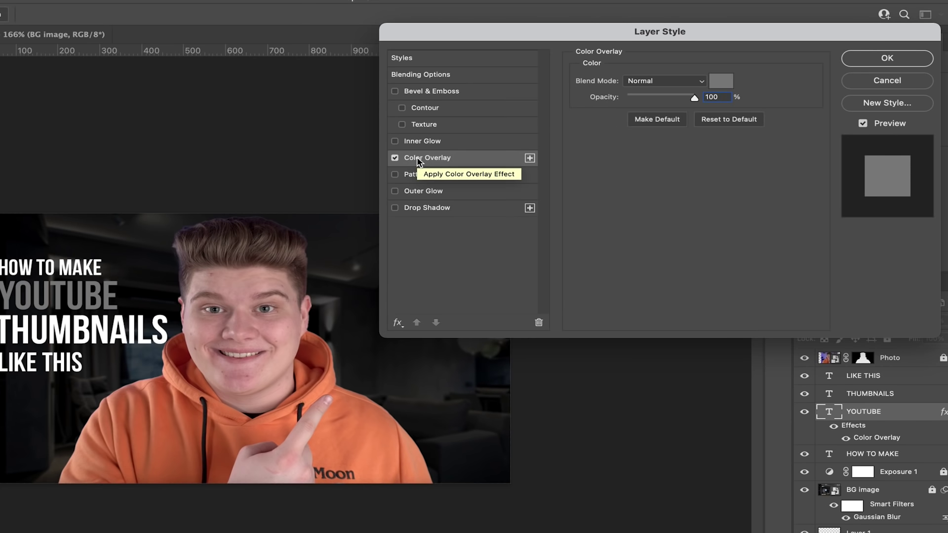
left_click(720, 84)
left_click_drag(776, 296, 774, 323)
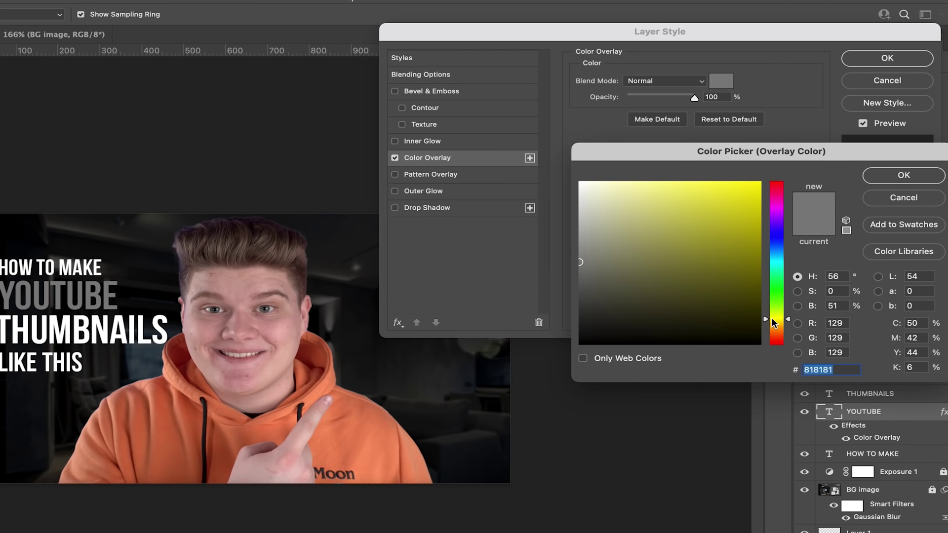
left_click(760, 182)
left_click(883, 175)
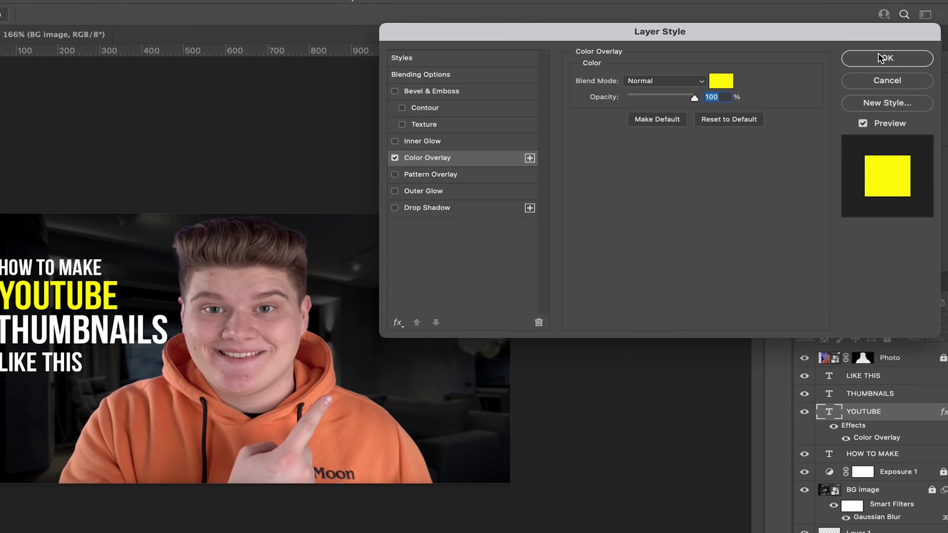
Enable Bevel & Emboss on the YOUTUBE text and set its highlight color to red #ff3c08.
left_click(395, 91)
left_click(456, 93)
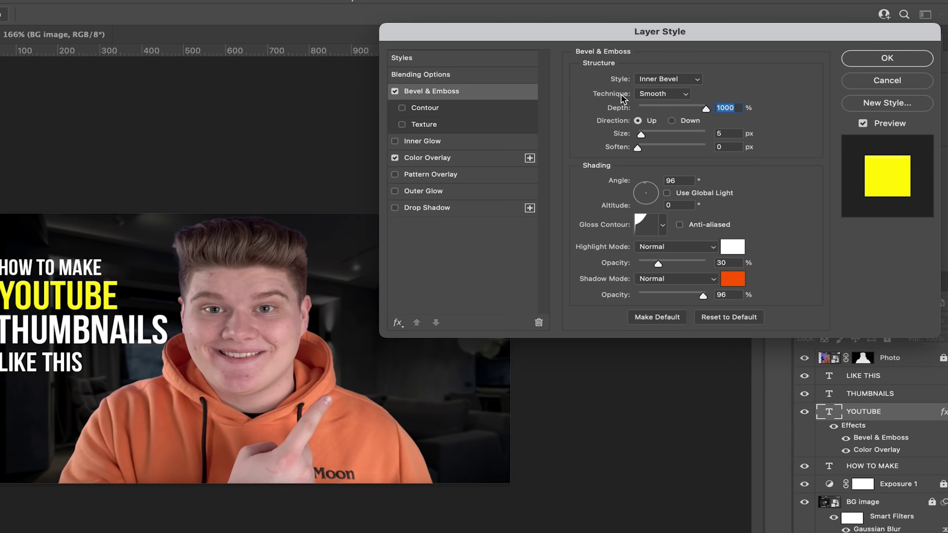
left_click(732, 251)
left_click_drag(779, 225, 781, 168)
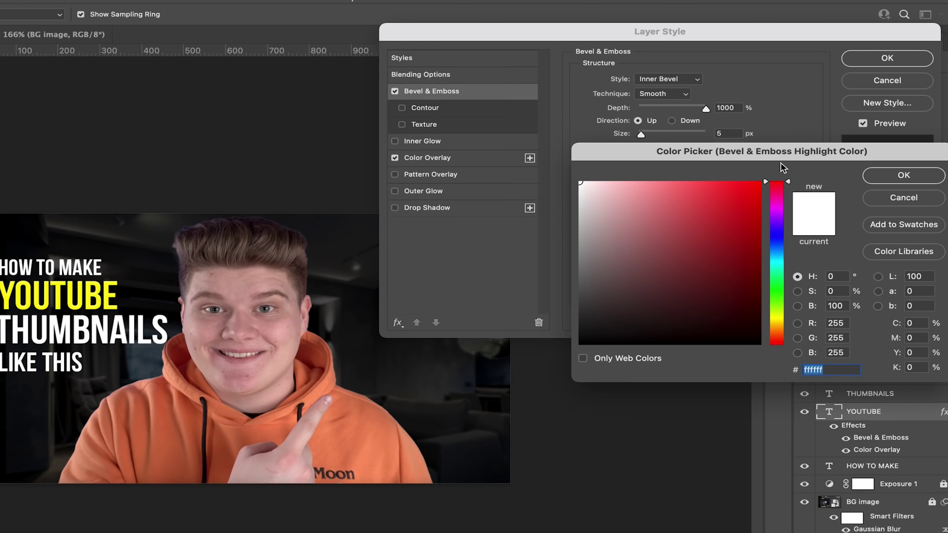
left_click(733, 198)
left_click_drag(779, 308, 779, 339)
left_click_drag(744, 240, 756, 147)
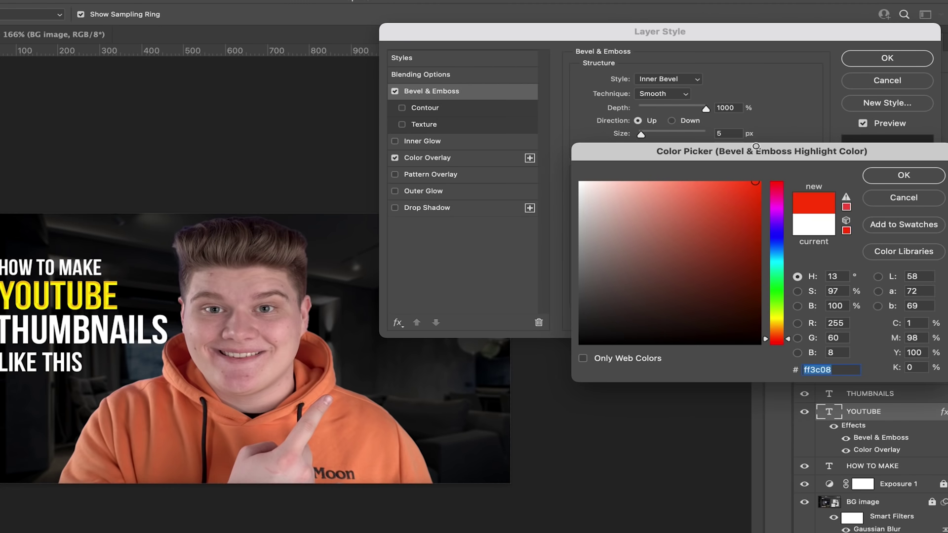
left_click(903, 176)
Set the bevel's shadow color to white at 47% opacity and its highlight opacity to 49%.
left_click(733, 279)
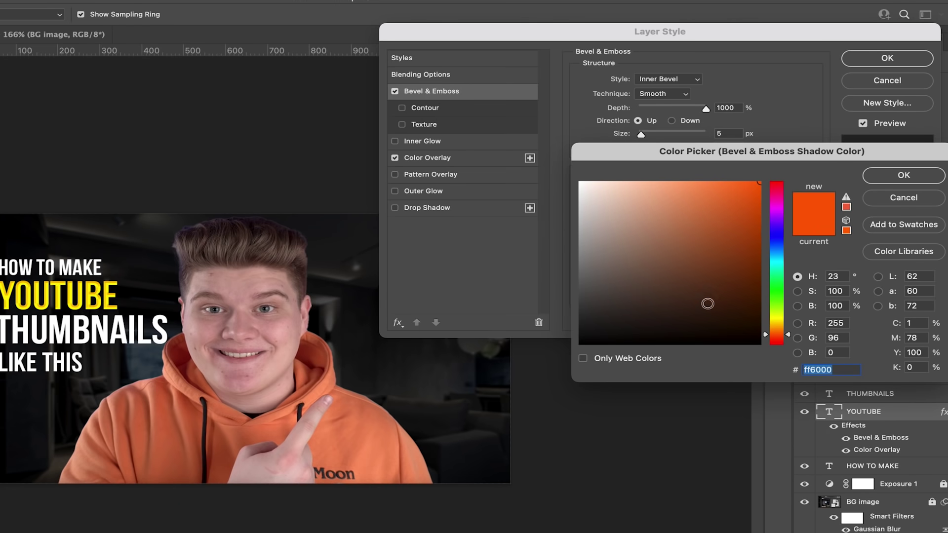
left_click_drag(663, 260, 579, 181)
left_click(903, 182)
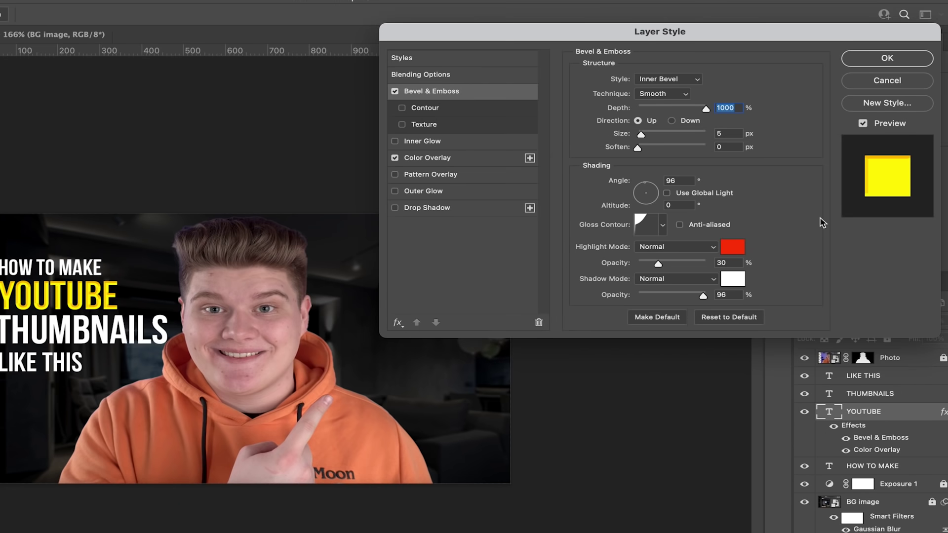
left_click(672, 295)
left_click_drag(670, 263, 671, 265)
left_click(669, 263)
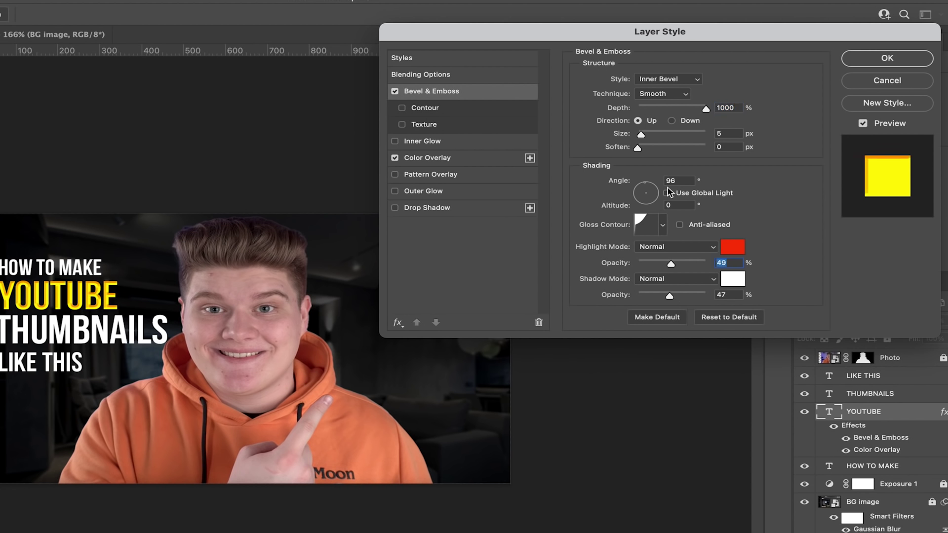
Set the bevel's shading angle to 114° and its depth to 100%.
left_click_drag(653, 192, 642, 185)
left_click(642, 186)
left_click(744, 109)
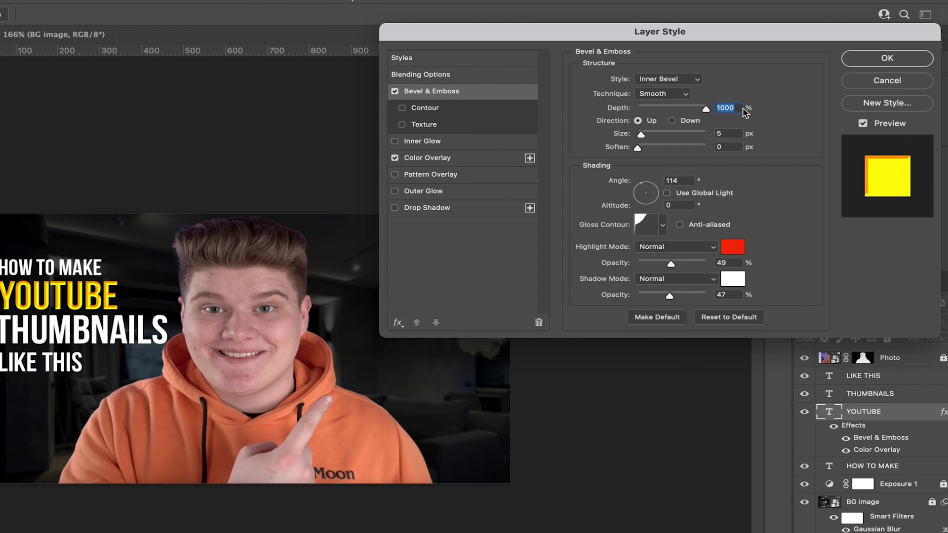
type("100")
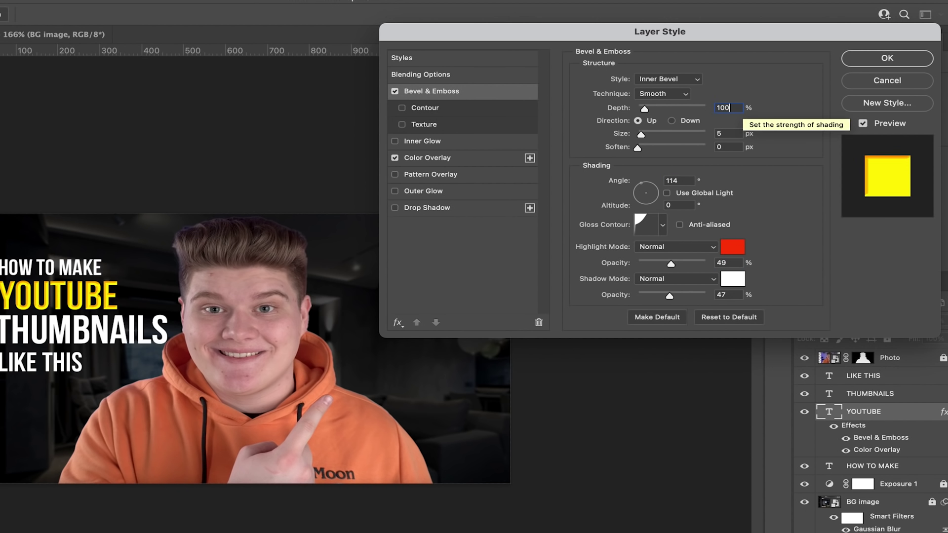
Enable a Drop Shadow on the YOUTUBE text and set its color to dark orange #914b00.
left_click(397, 208)
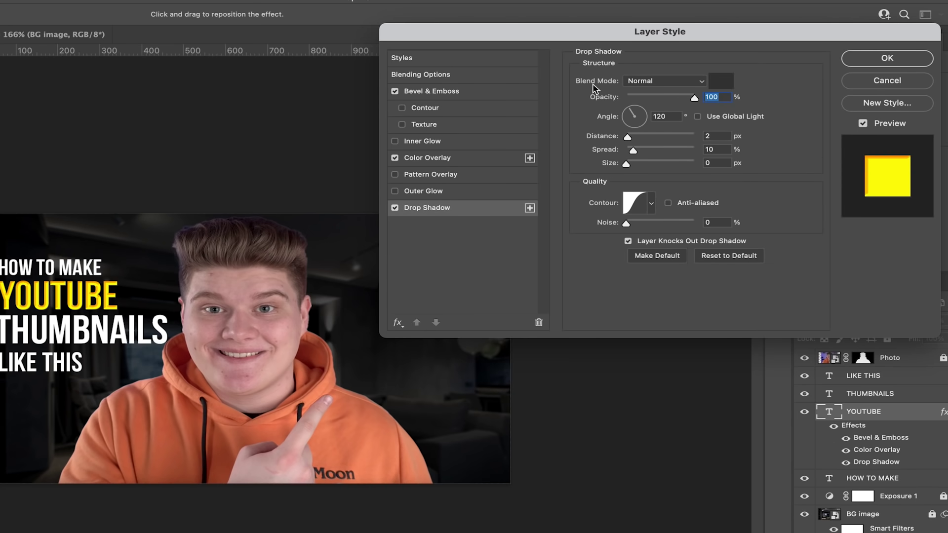
left_click(723, 81)
left_click_drag(775, 338, 776, 330)
left_click(759, 252)
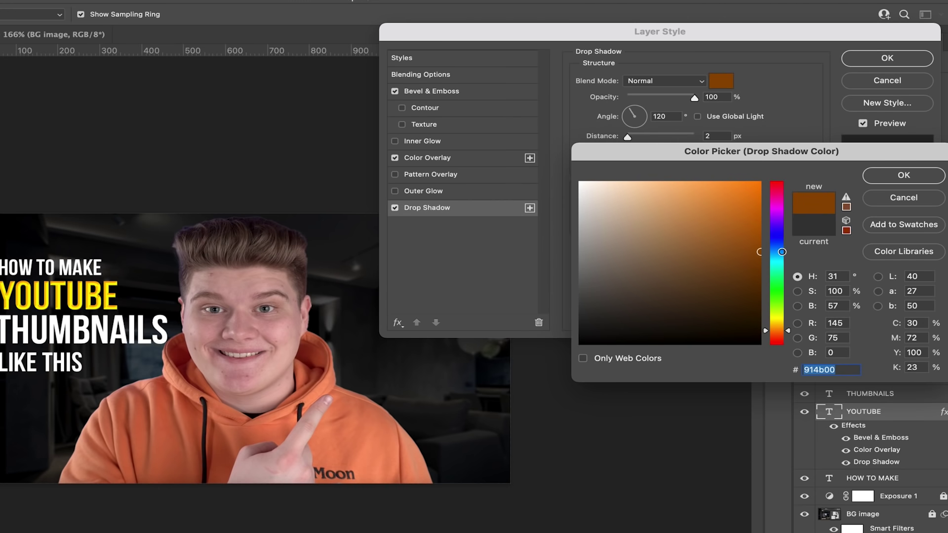
key("Return")
Set the drop shadow's angle to 90°, spread to 0%, size to 1 px and distance to 5 px.
double_click(669, 118)
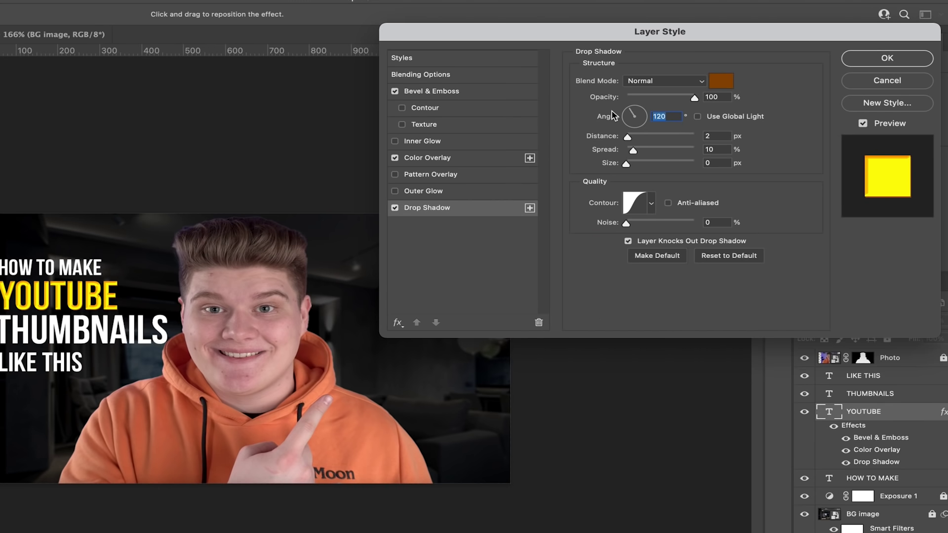
type("90")
left_click_drag(633, 150, 626, 150)
left_click(720, 153)
left_click(721, 160)
type("1")
left_click(720, 136)
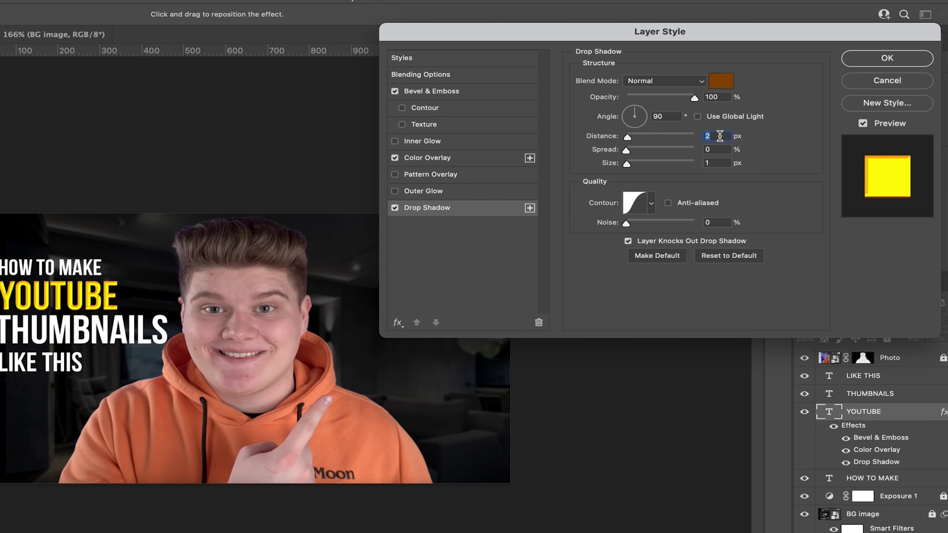
type("5")
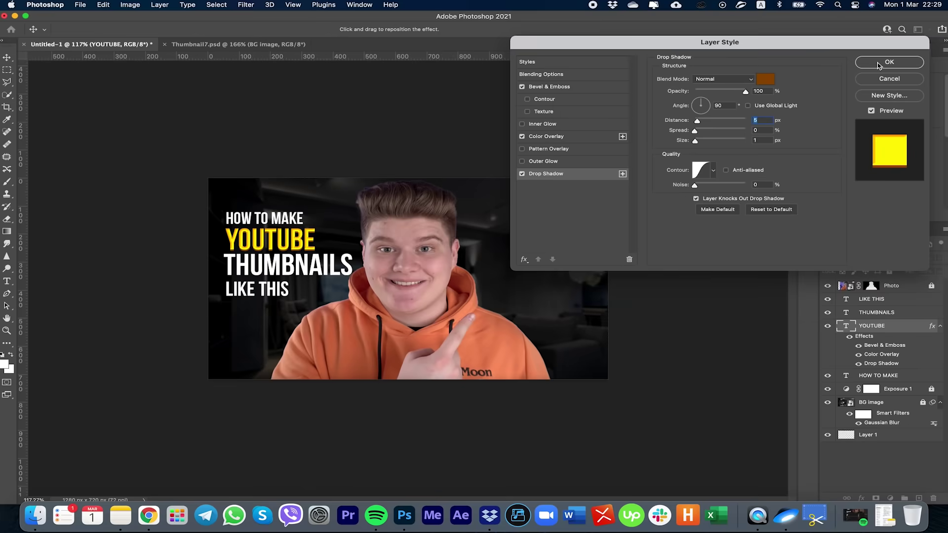
Apply the YOUTUBE layer's style settings and copy all its effects onto the THUMBNAILS layer.
left_click(886, 60)
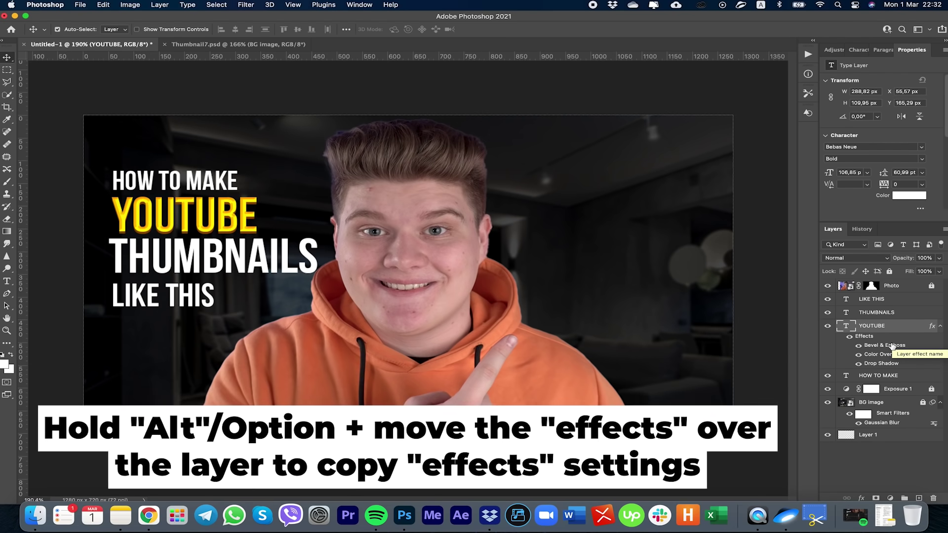
left_click_drag(864, 336, 875, 316)
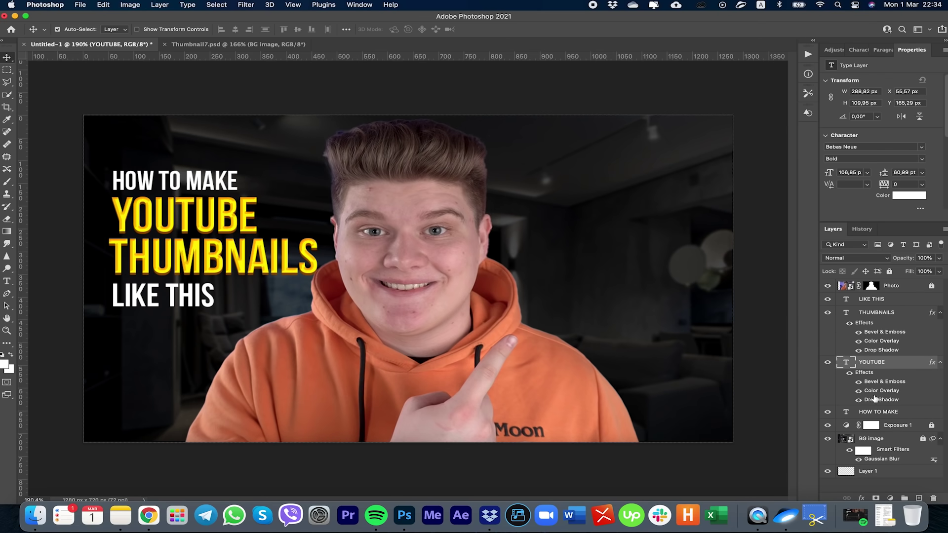
Enable Bevel & Emboss on the HOW TO MAKE text with a black highlight color and a linear gloss contour.
double_click(903, 412)
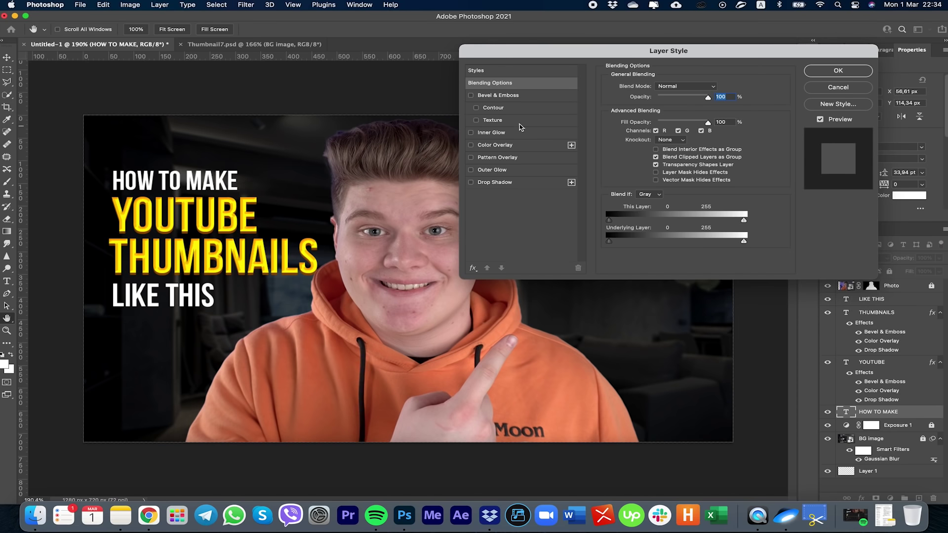
left_click(486, 96)
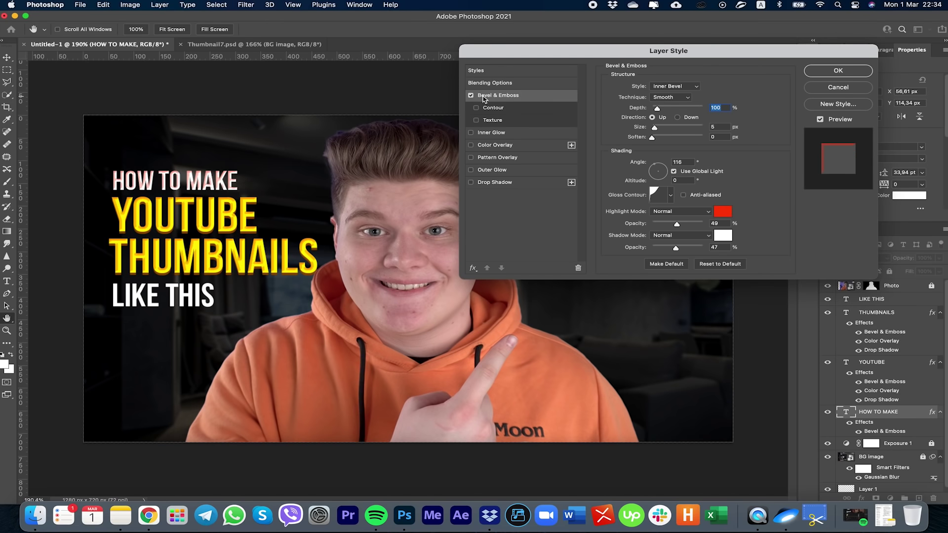
left_click(725, 210)
left_click_drag(676, 246, 659, 275)
left_click(891, 150)
left_click(670, 195)
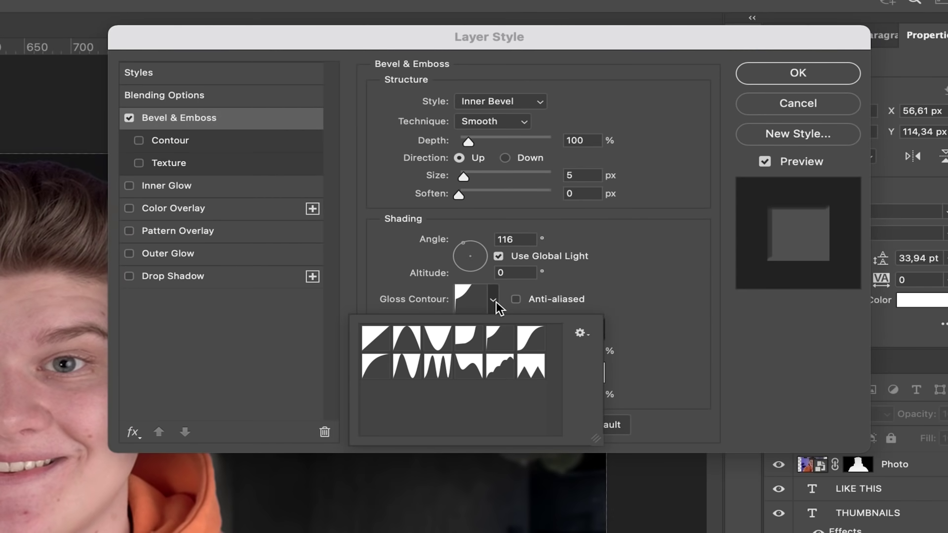
left_click(381, 338)
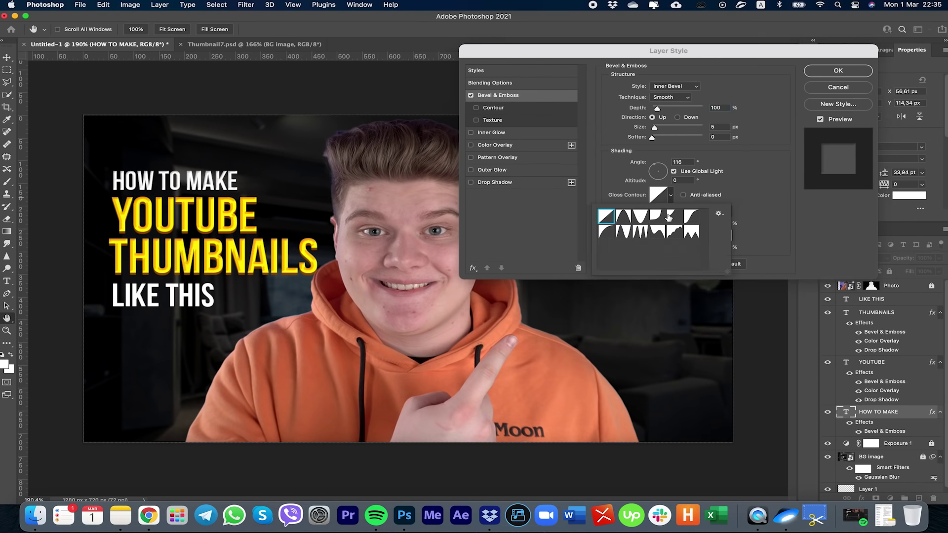
Add a Drop Shadow with color #535353 and distance 4 px to HOW TO MAKE, and copy that layer's effects onto LIKE THIS.
left_click(131, 278)
left_click(129, 276)
left_click(494, 182)
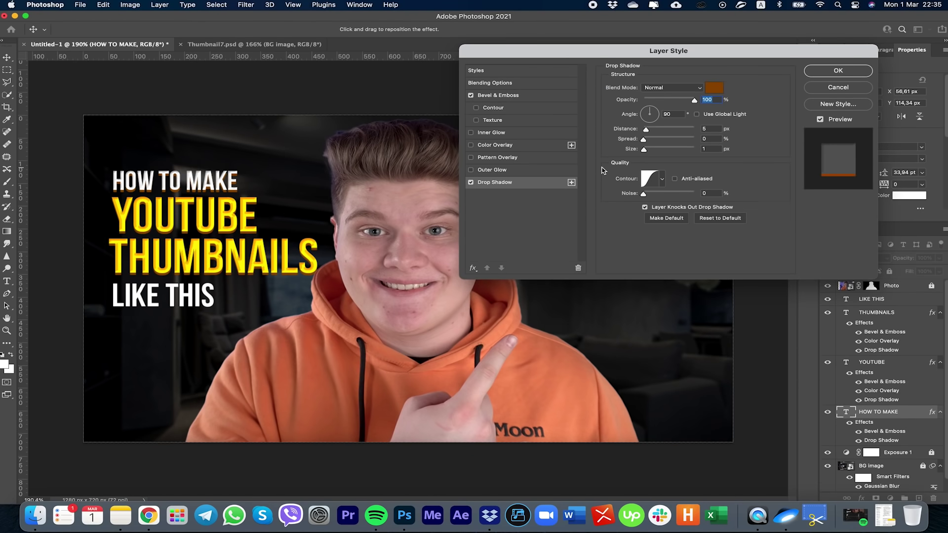
left_click(714, 88)
left_click_drag(699, 236, 635, 236)
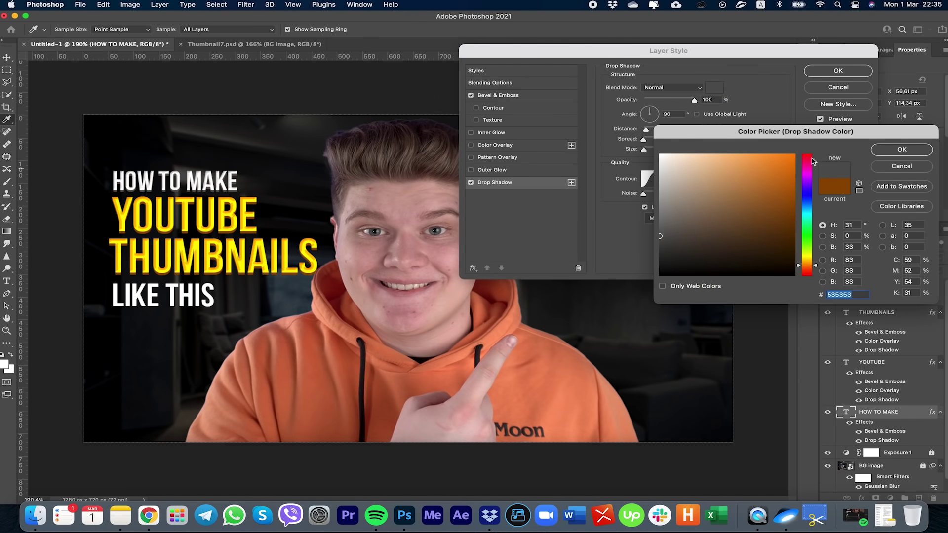
left_click(893, 150)
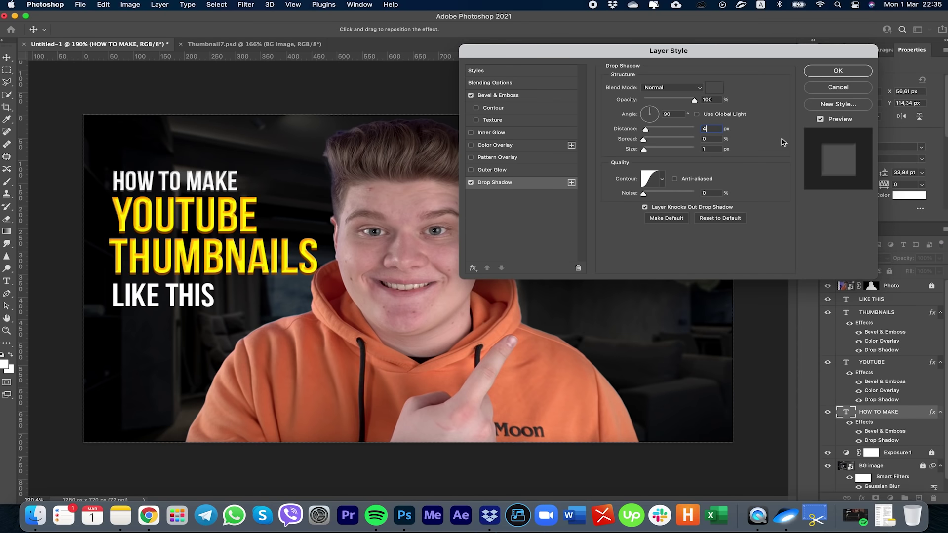
left_click(820, 72)
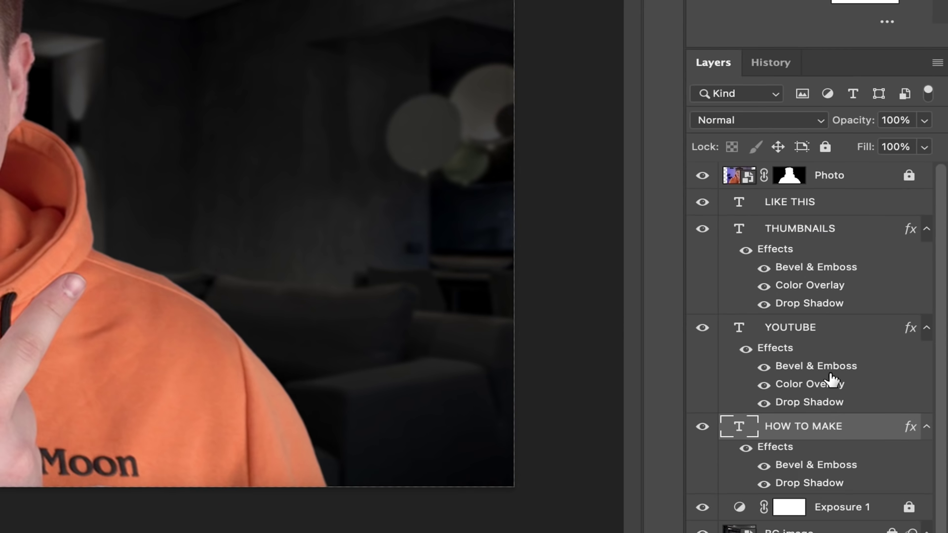
left_click_drag(792, 450, 793, 212)
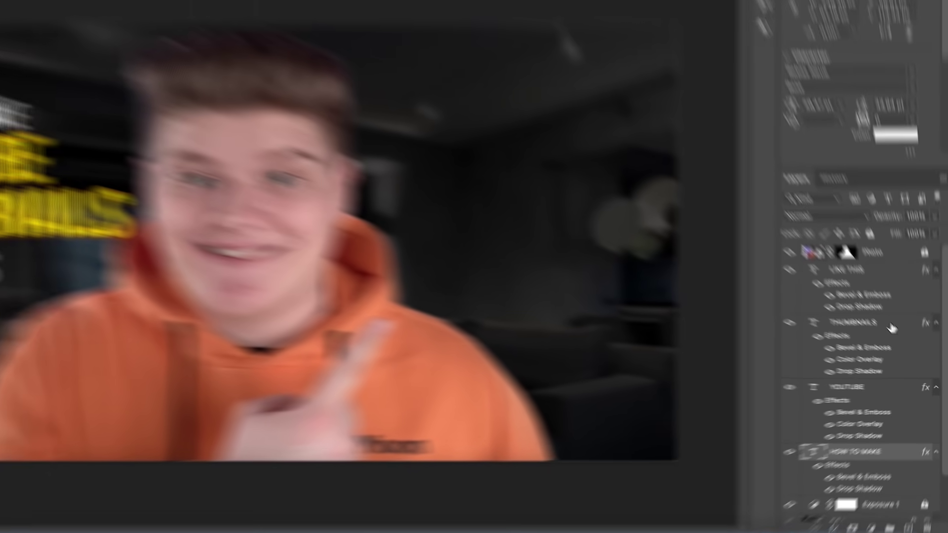
Change the Bevel & Emboss gloss contour of the THUMBNAILS text to linear.
double_click(891, 328)
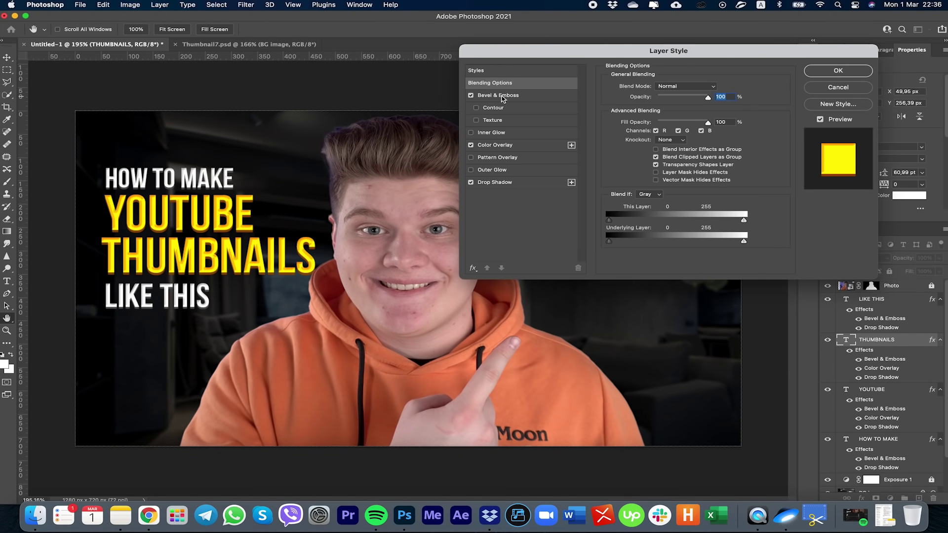
left_click(501, 97)
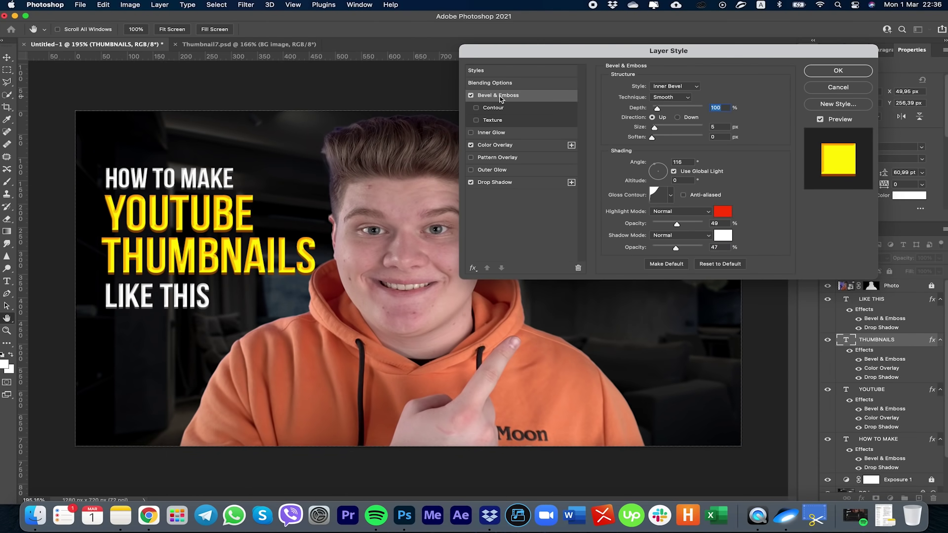
left_click(672, 197)
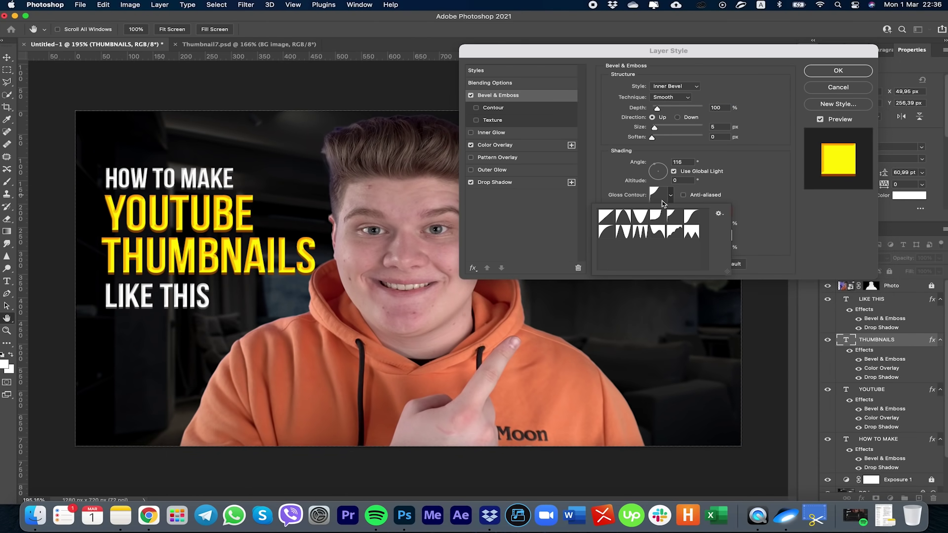
left_click(604, 216)
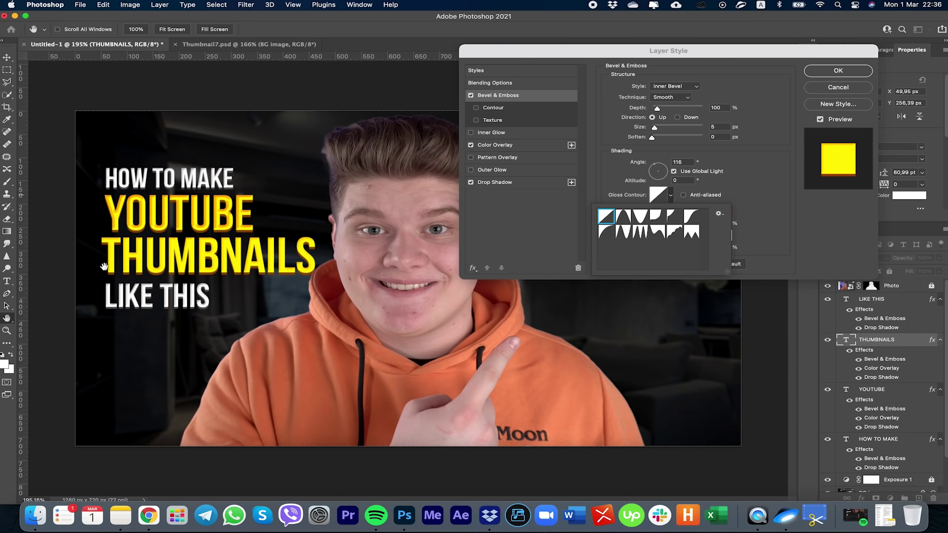
left_click(857, 70)
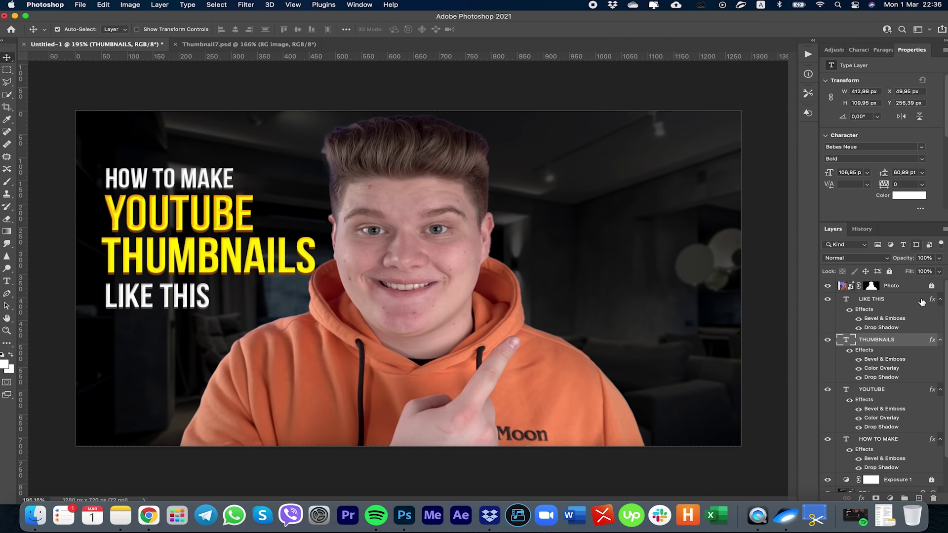
Change the Bevel & Emboss gloss contour of the YOUTUBE text to linear.
double_click(901, 395)
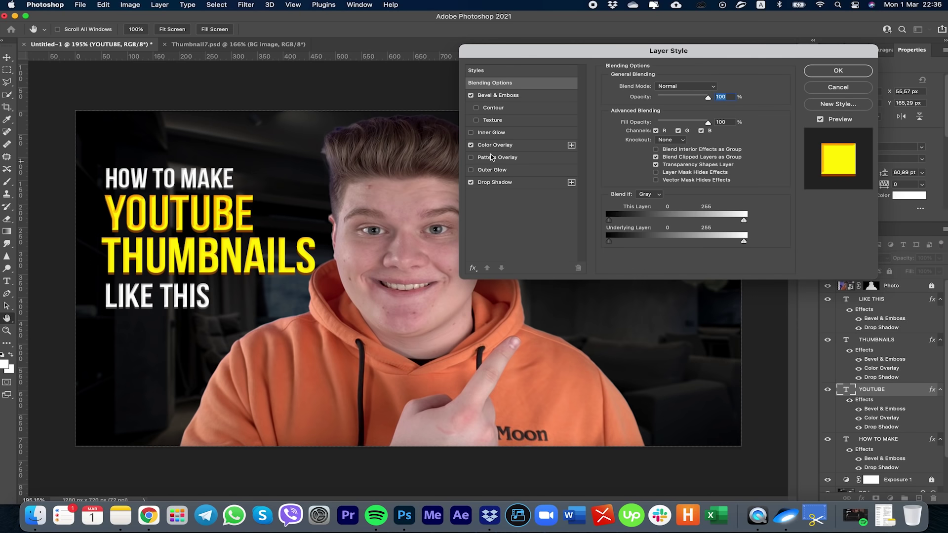
left_click(489, 96)
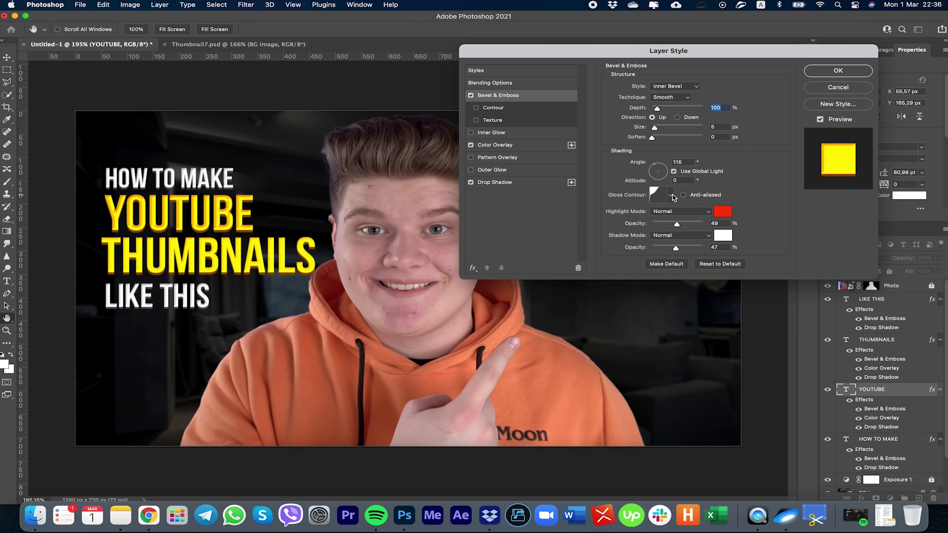
left_click(672, 196)
left_click(606, 216)
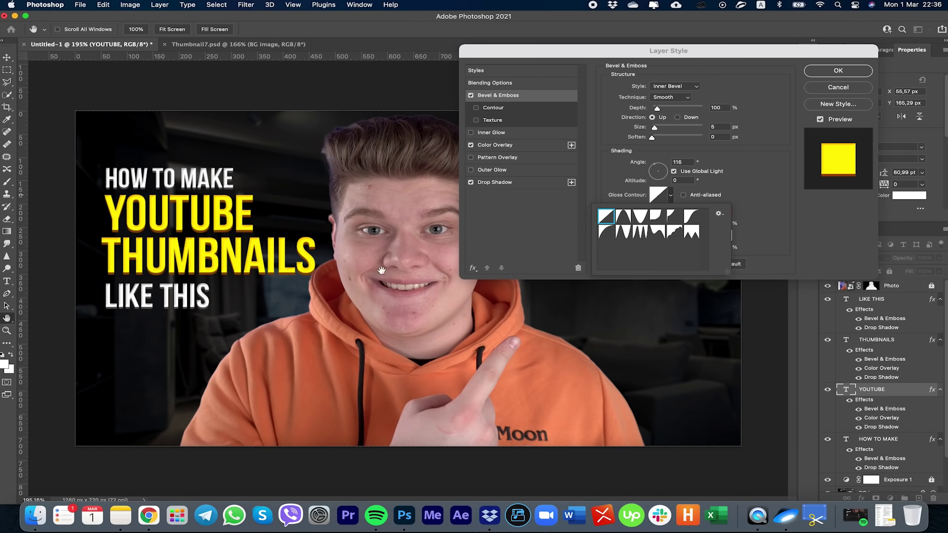
Move the LIKE THIS line slightly up and the HOW TO MAKE line slightly down to tighten the title's spacing.
left_click_drag(171, 297, 171, 291)
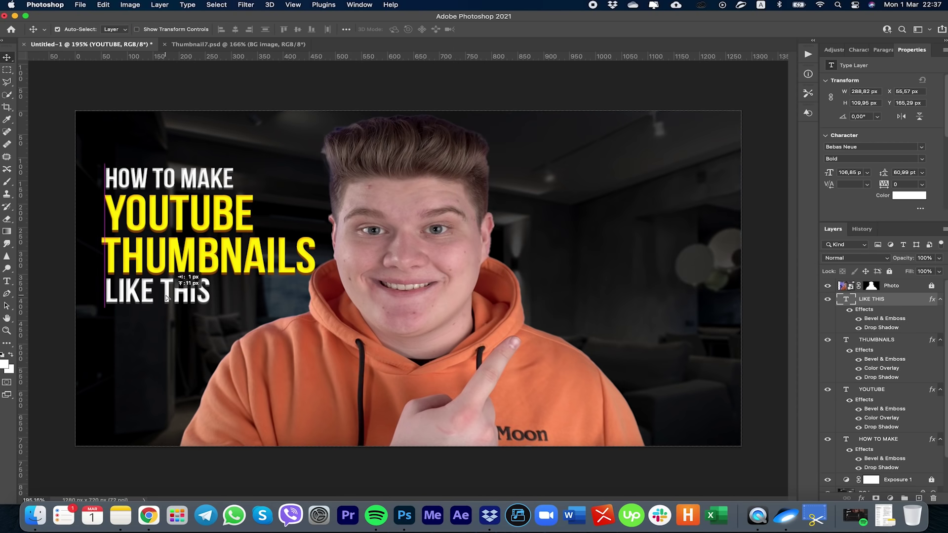
left_click_drag(147, 184, 147, 183)
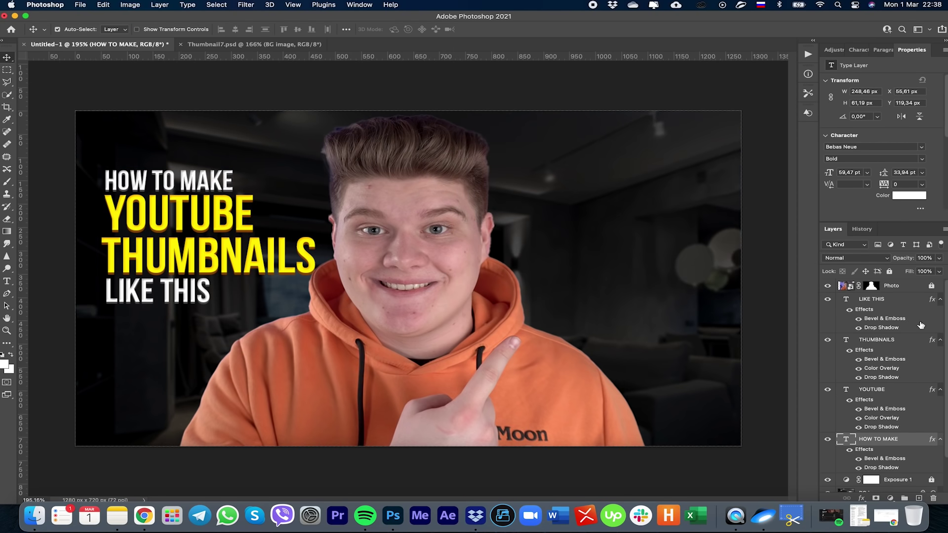
Select all four title text layers and skew them together so the lines slant upward toward the man.
left_click(889, 301)
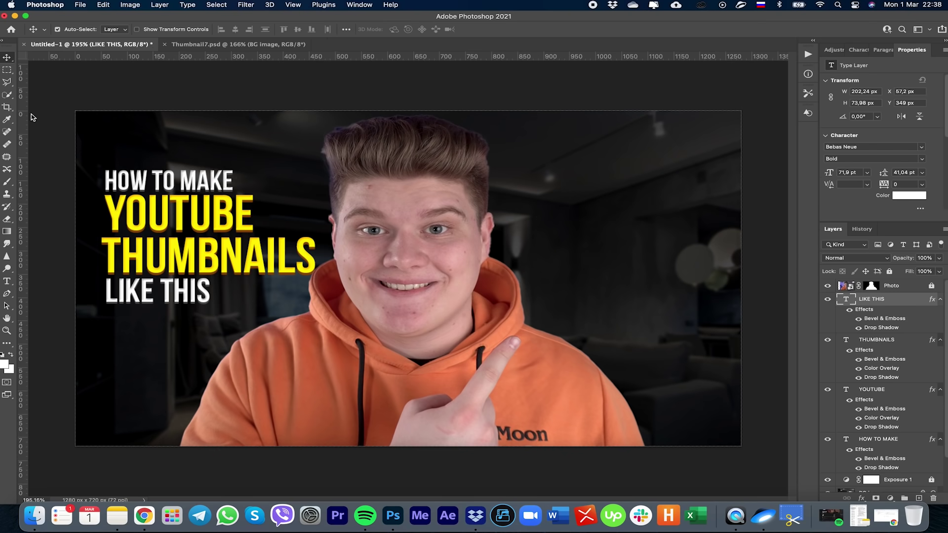
left_click_drag(104, 118, 210, 301)
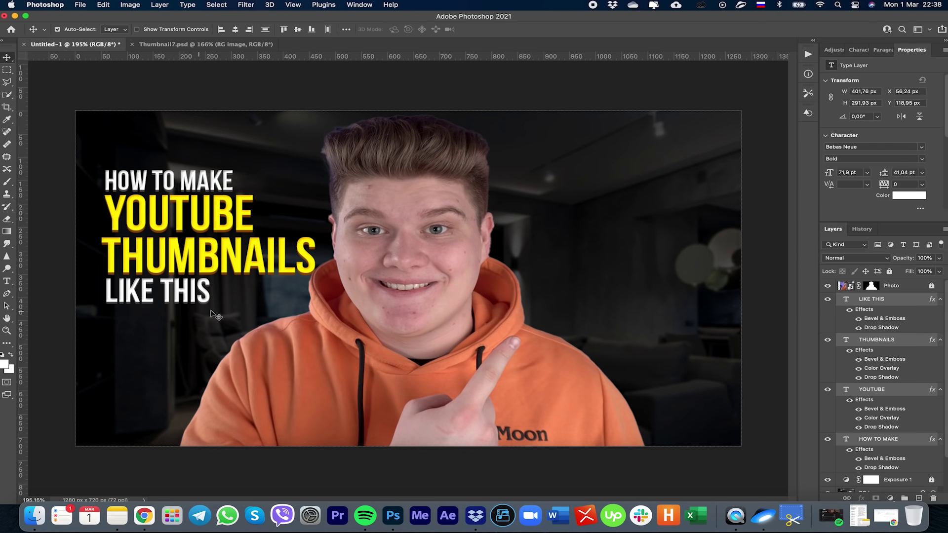
key("super+t")
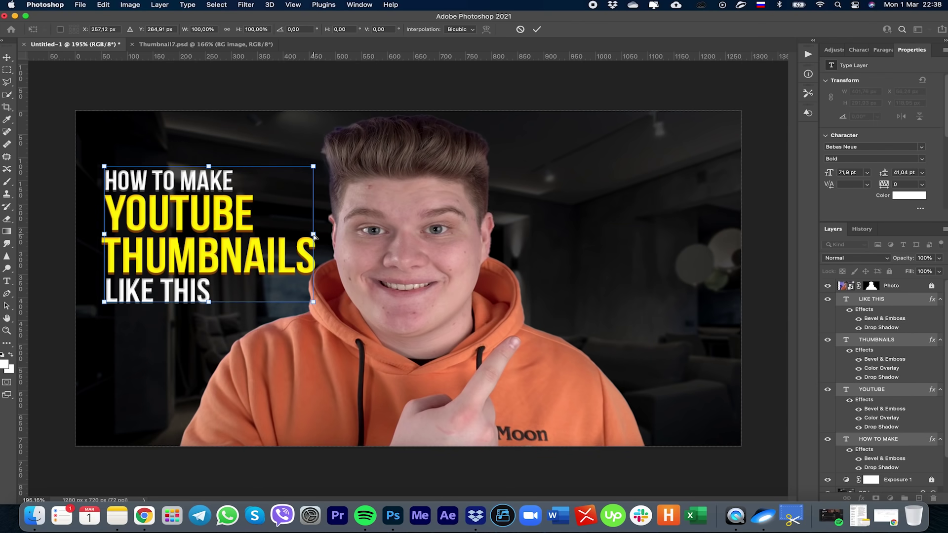
left_click_drag(315, 235, 315, 218)
key("Return")
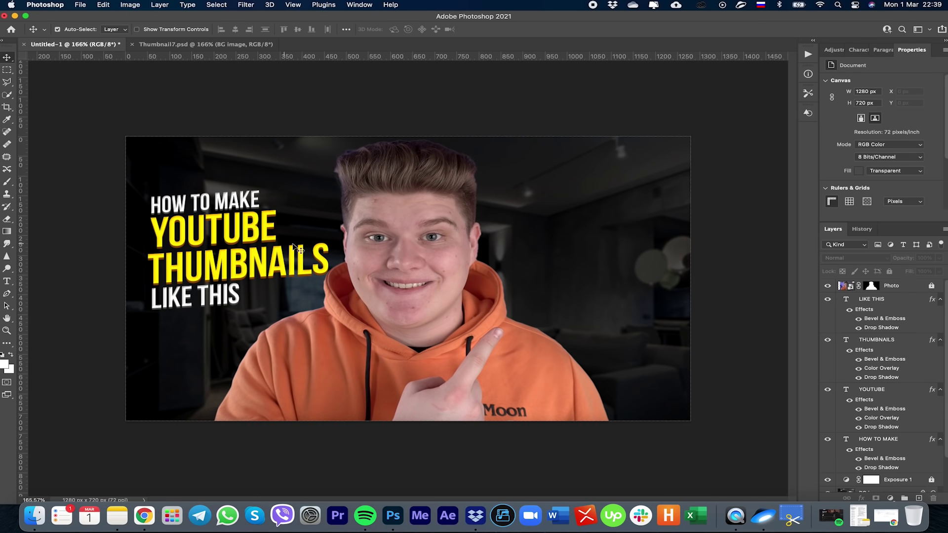
Set a soft brush to 700 px at 0% hardness and create a new layer between HOW TO MAKE and Exposure 1.
left_click(5, 183)
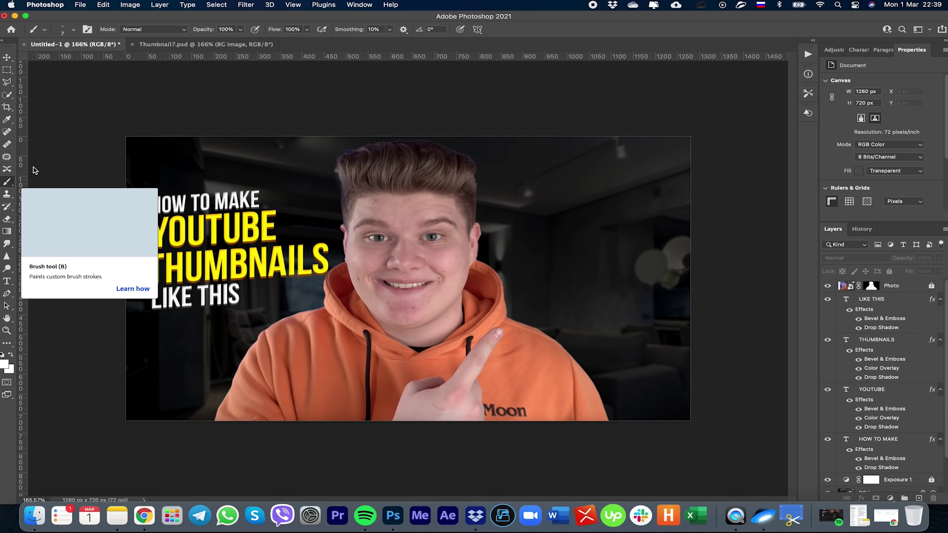
left_click(73, 30)
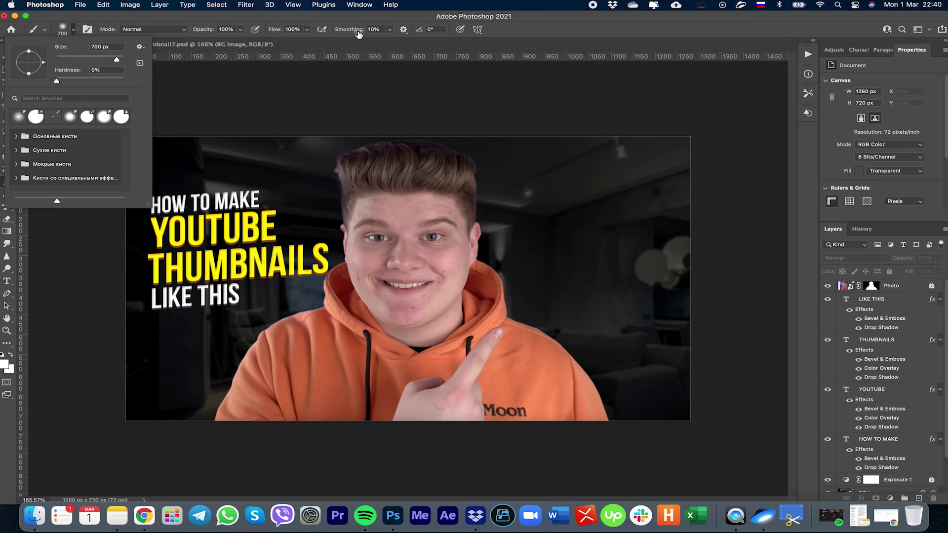
key("Escape")
left_click(918, 498)
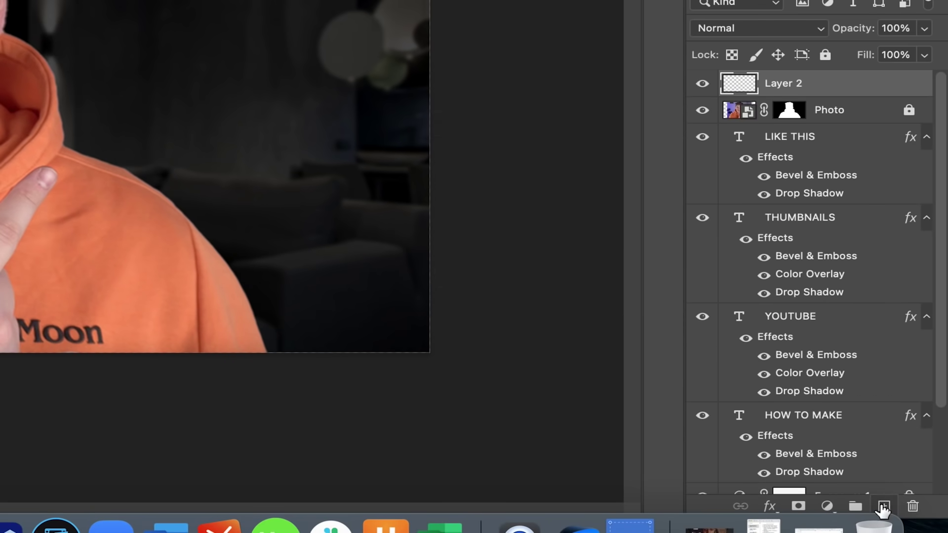
left_click_drag(838, 131, 822, 380)
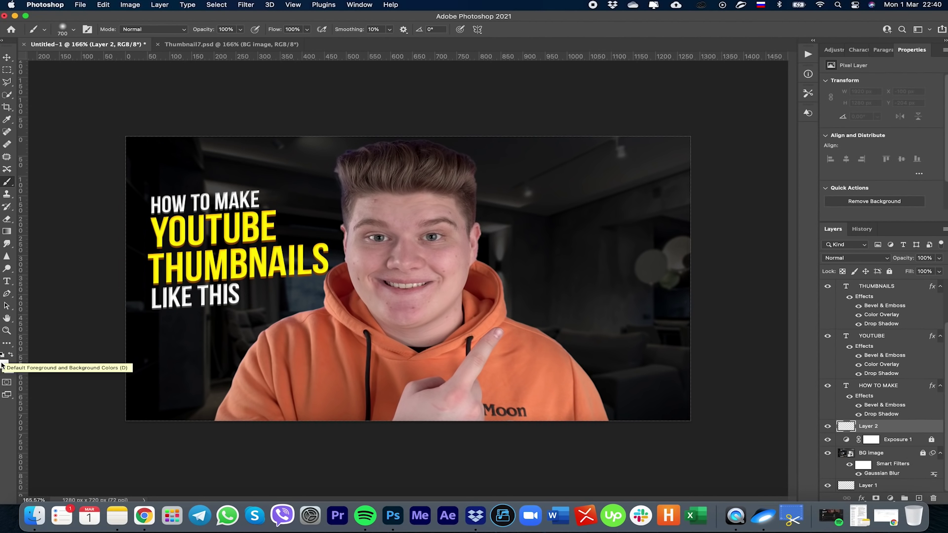
Paint a soft blue #005aff glow behind the man on the new layer and set the layer's blend mode to Hard Light.
left_click(5, 364)
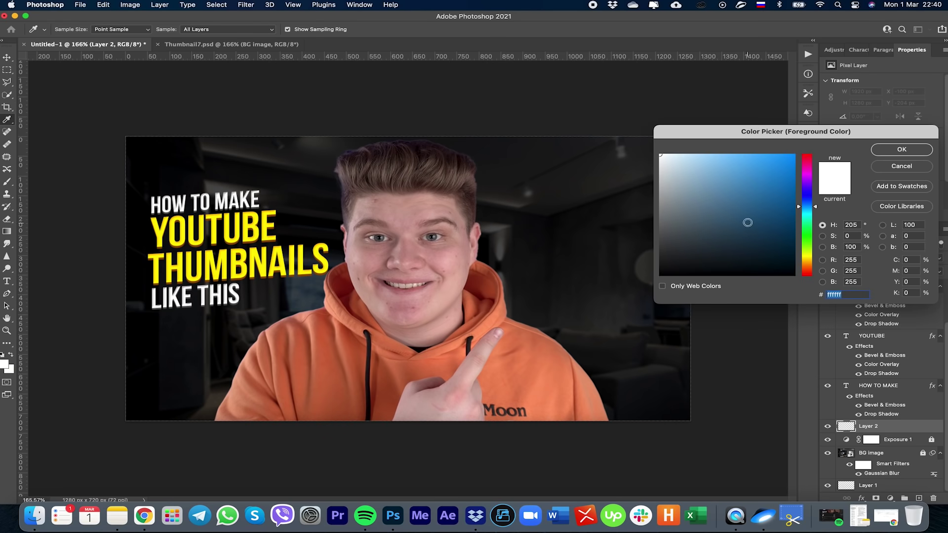
type("005aff")
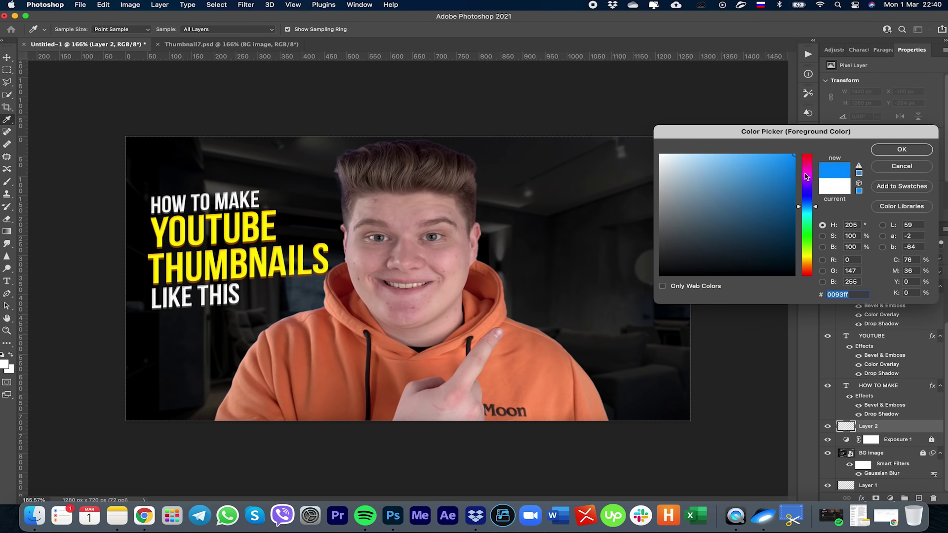
left_click(885, 148)
key("b")
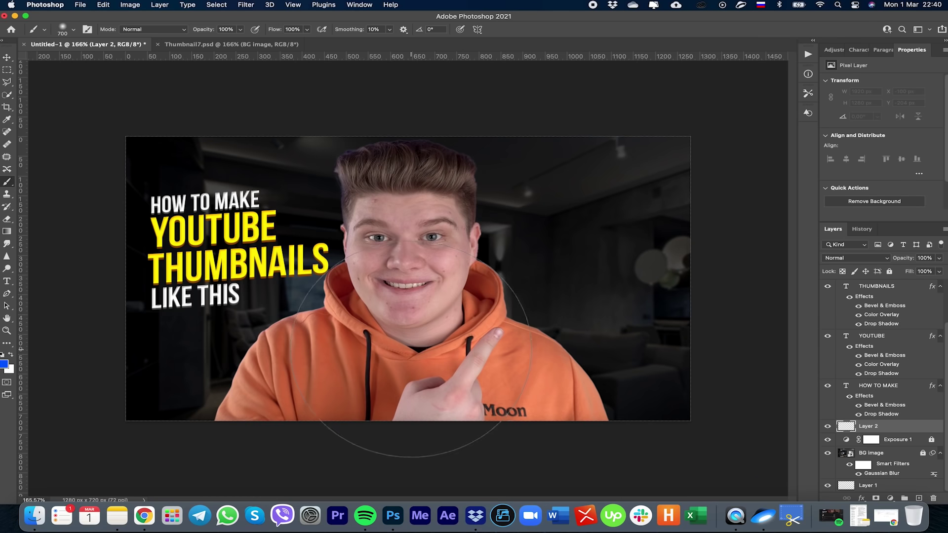
left_click(415, 347)
left_click(444, 343)
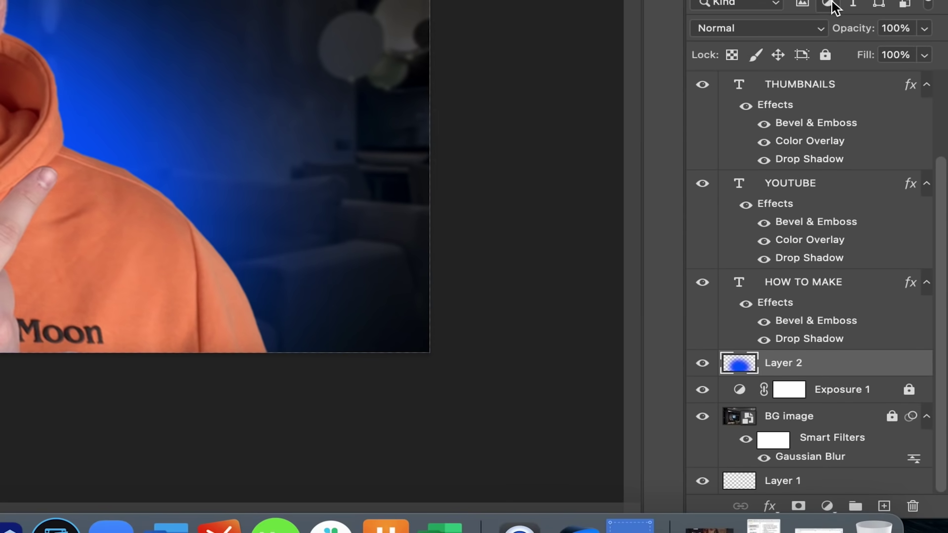
left_click(721, 31)
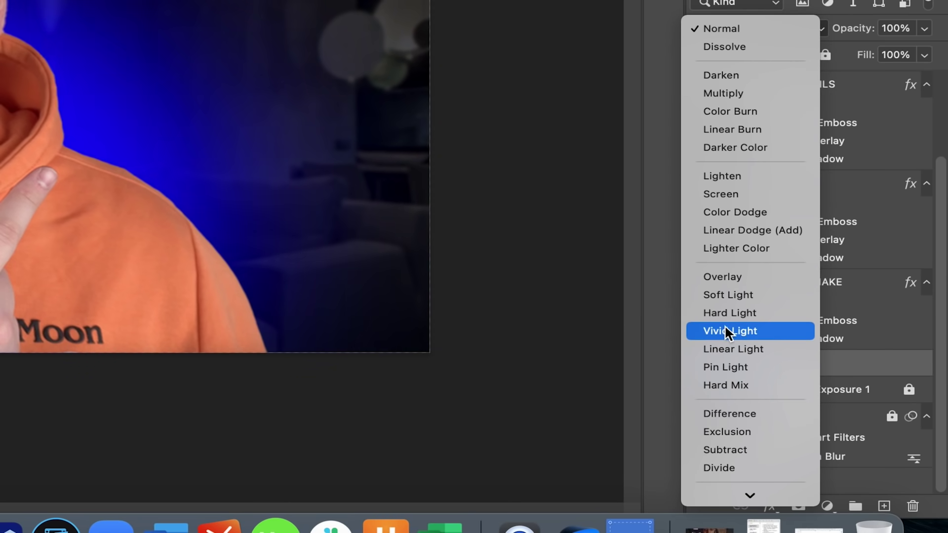
left_click(745, 318)
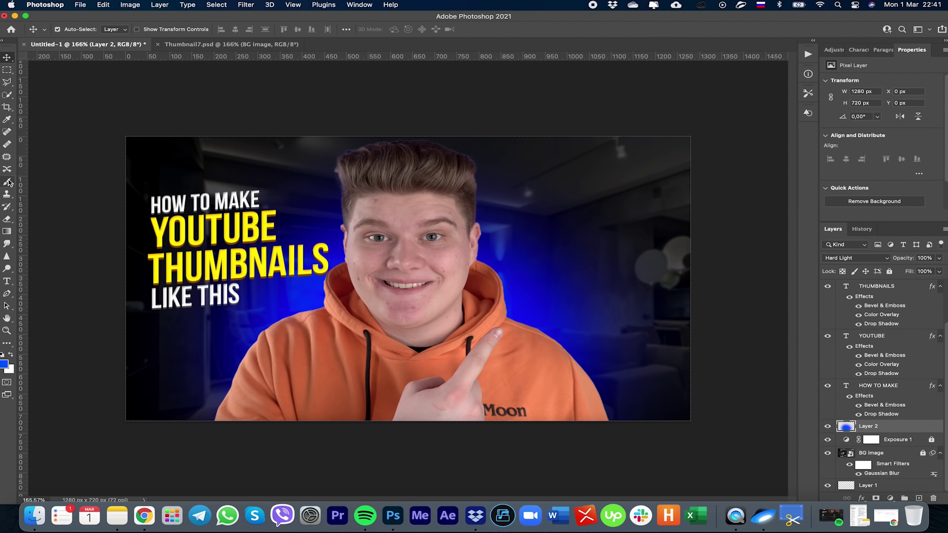
Set the brush size to 400 px and raise its hardness slightly.
left_click(7, 185)
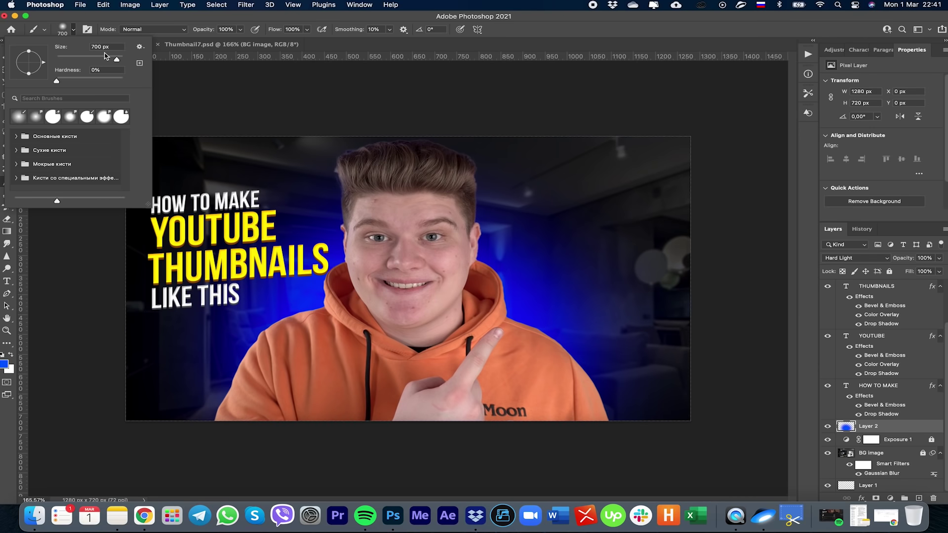
left_click(102, 48)
type("400")
left_click_drag(59, 84, 73, 83)
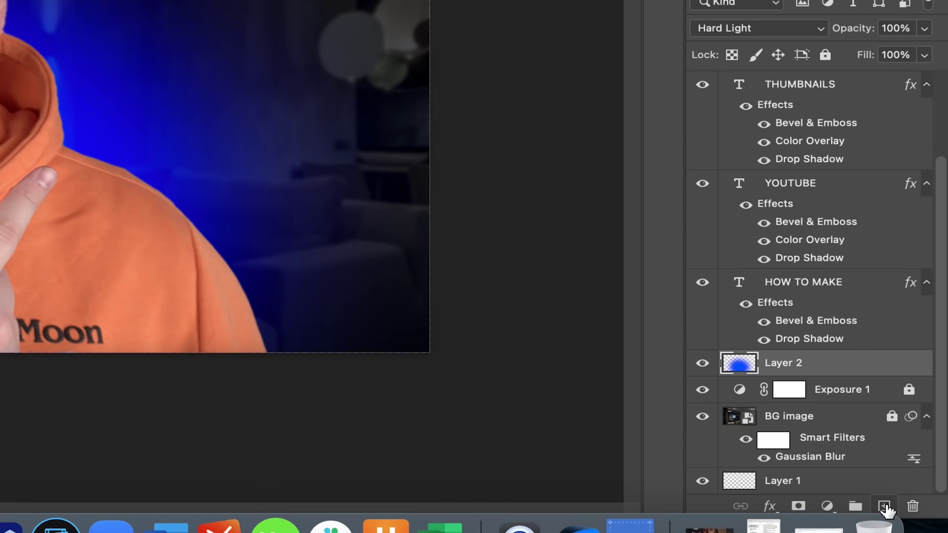
Create a new layer above Layer 2 and paint a soft white glow behind the man's shoulders.
left_click(885, 507)
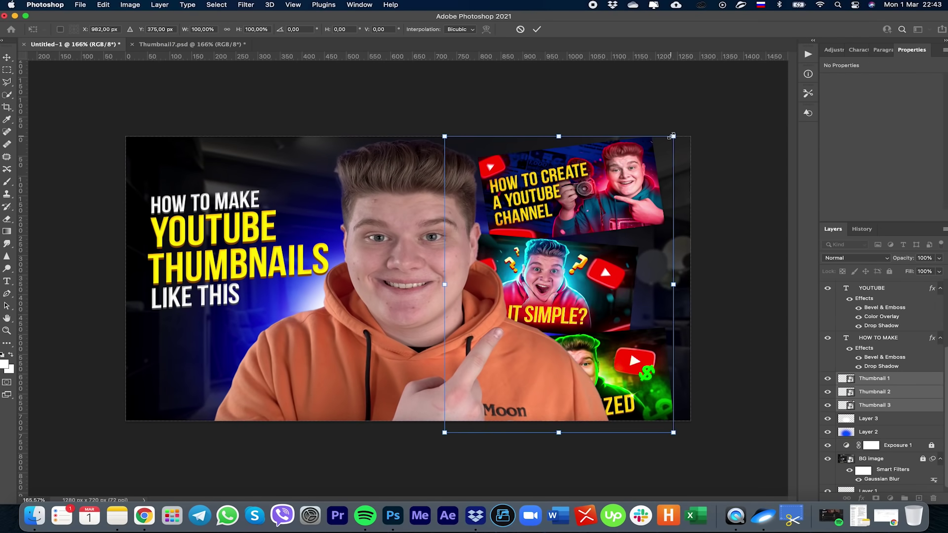
left_click_drag(671, 135, 622, 208)
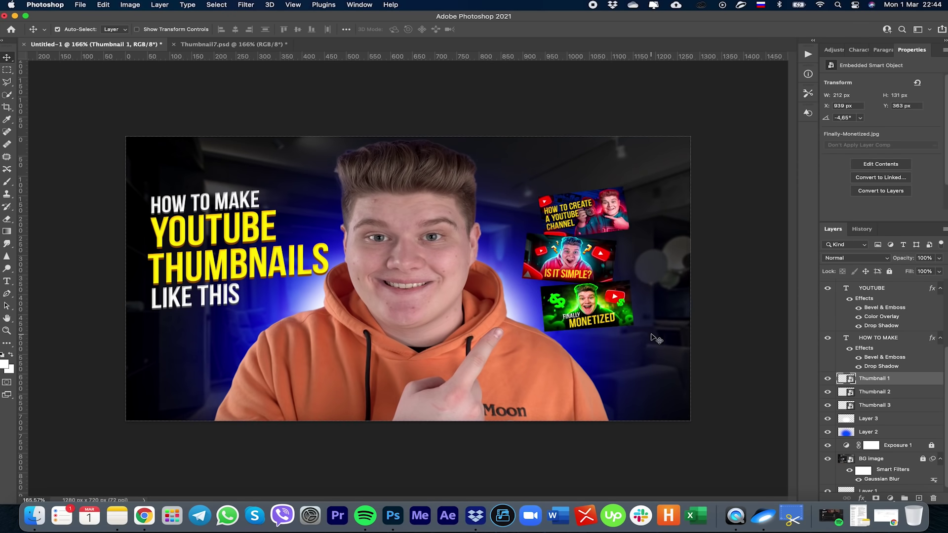
Add an Outer Glow to the Thumbnail 1 layer and set its color to bright green #44ff05.
double_click(899, 379)
left_click(471, 170)
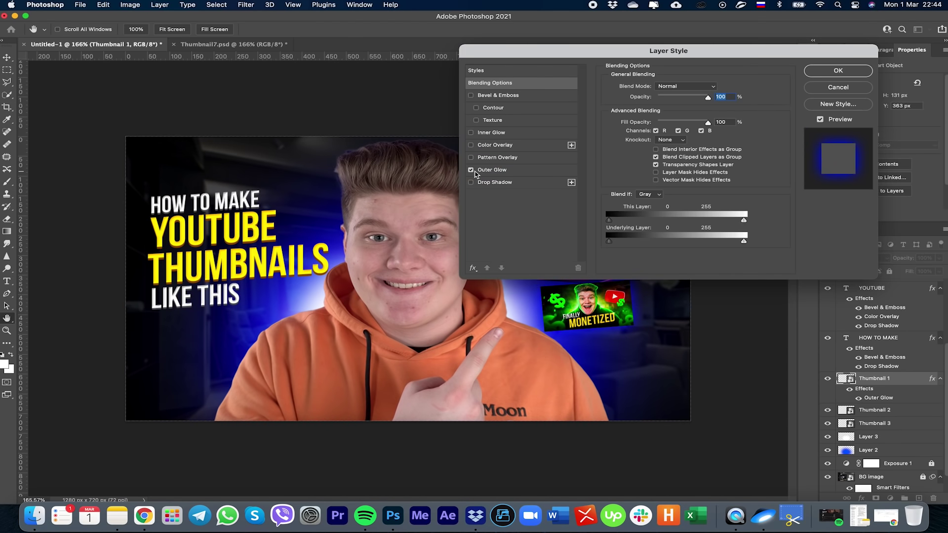
left_click(493, 171)
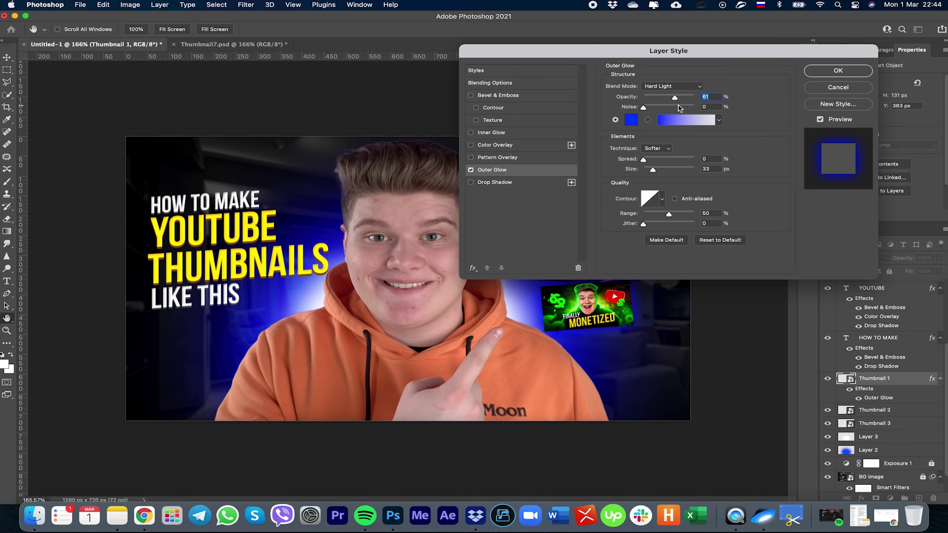
left_click_drag(597, 52, 729, 27)
left_click(761, 97)
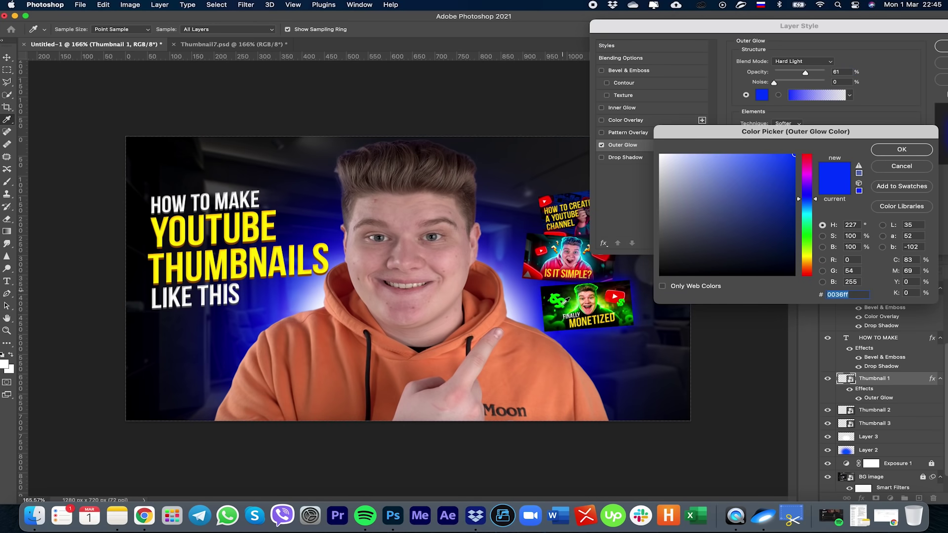
left_click(578, 304)
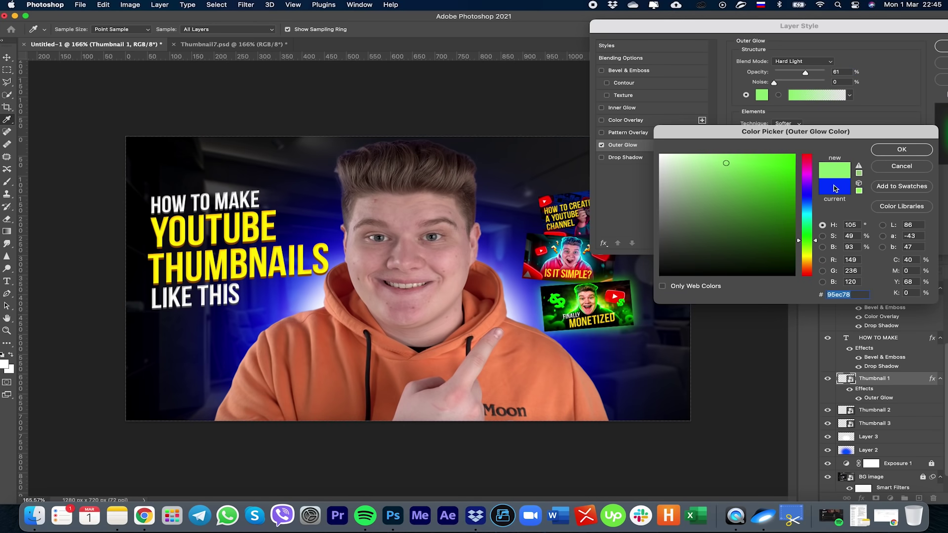
left_click(792, 154)
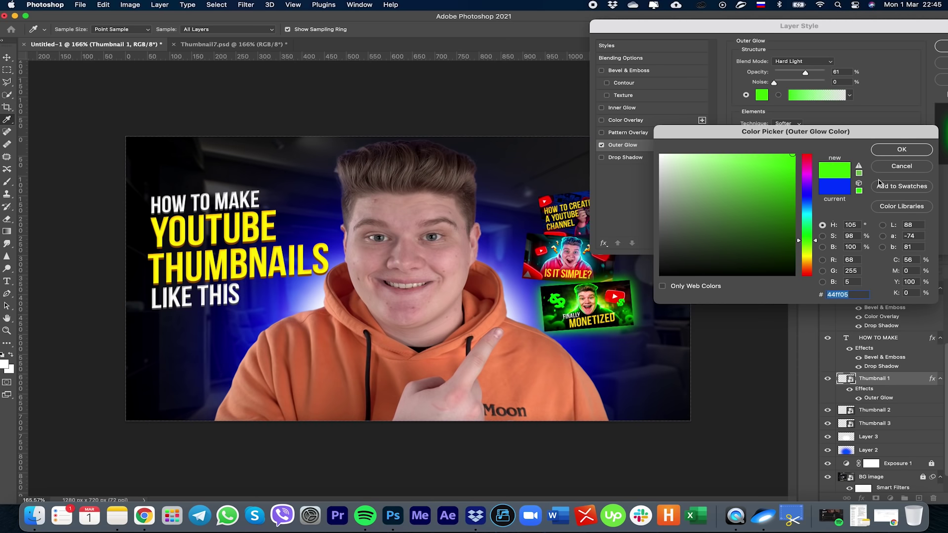
left_click(901, 149)
Set the Thumbnail 1 glow's blend mode to Screen and its opacity to 50%, and apply the layer style.
left_click_drag(938, 56, 837, 73)
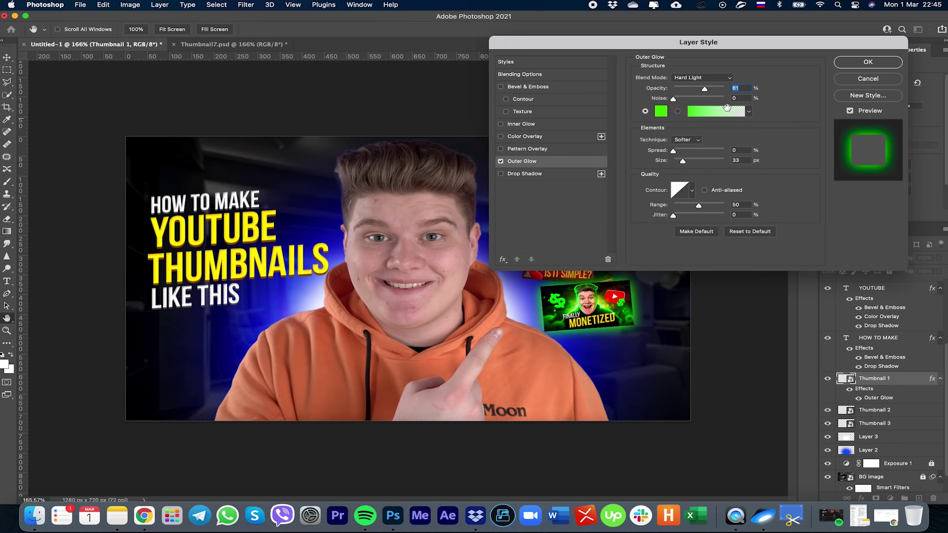
left_click(689, 79)
left_click(700, 19)
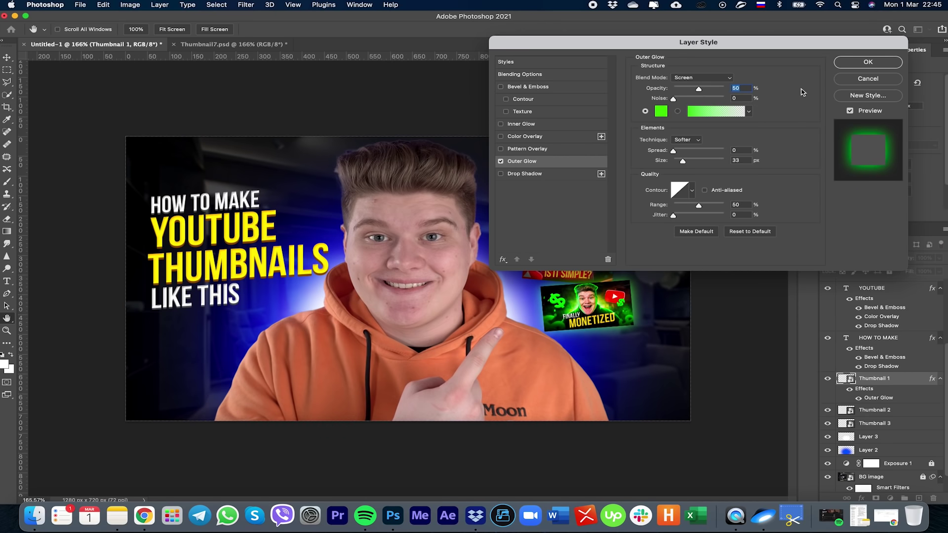
left_click(851, 65)
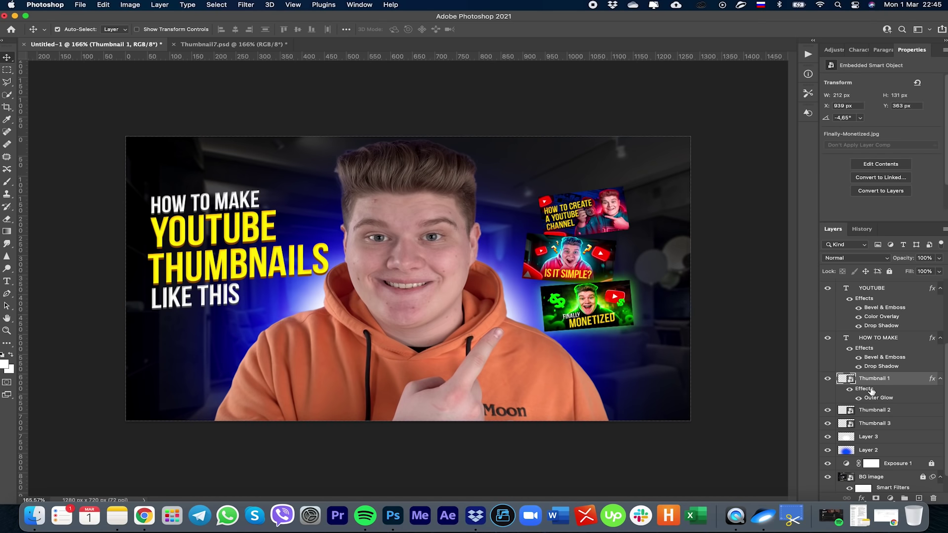
Copy the Outer Glow from Thumbnail 1 to Thumbnail 2 and Thumbnail 3, and recolor Thumbnail 2's glow red.
left_click_drag(870, 392, 878, 443)
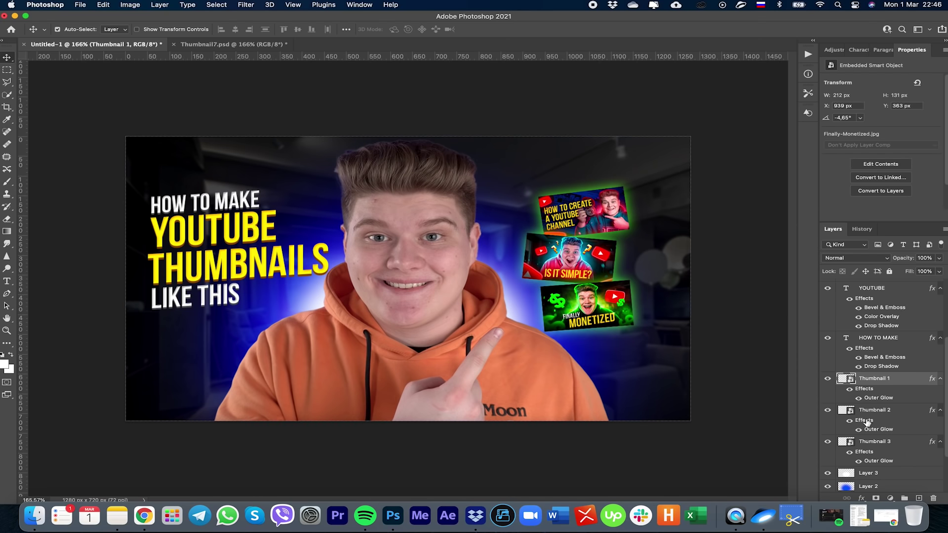
double_click(894, 415)
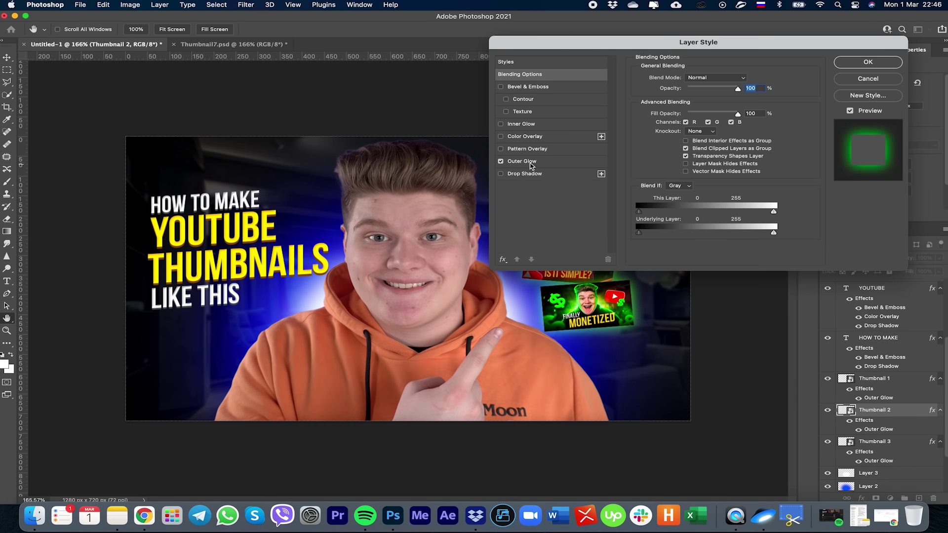
left_click(524, 161)
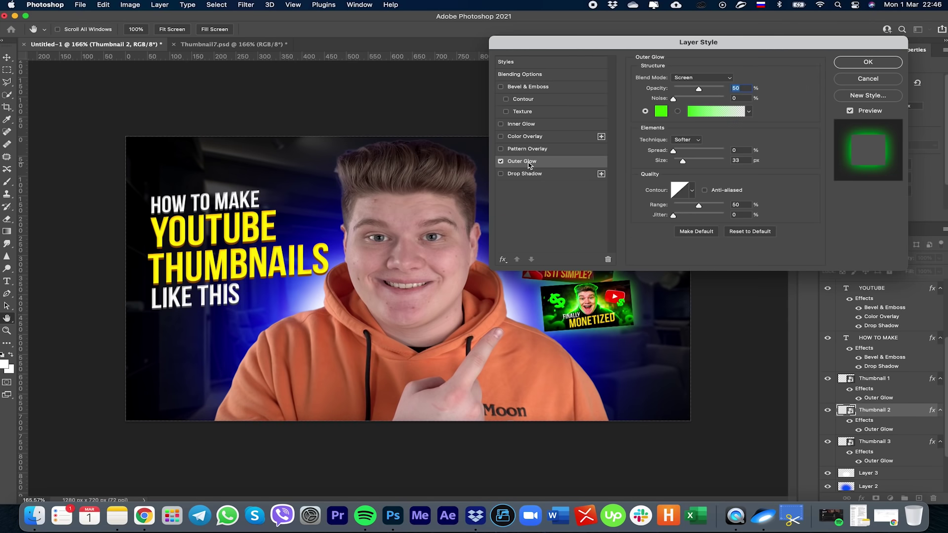
left_click(661, 111)
left_click(800, 155)
left_click(902, 150)
left_click(868, 61)
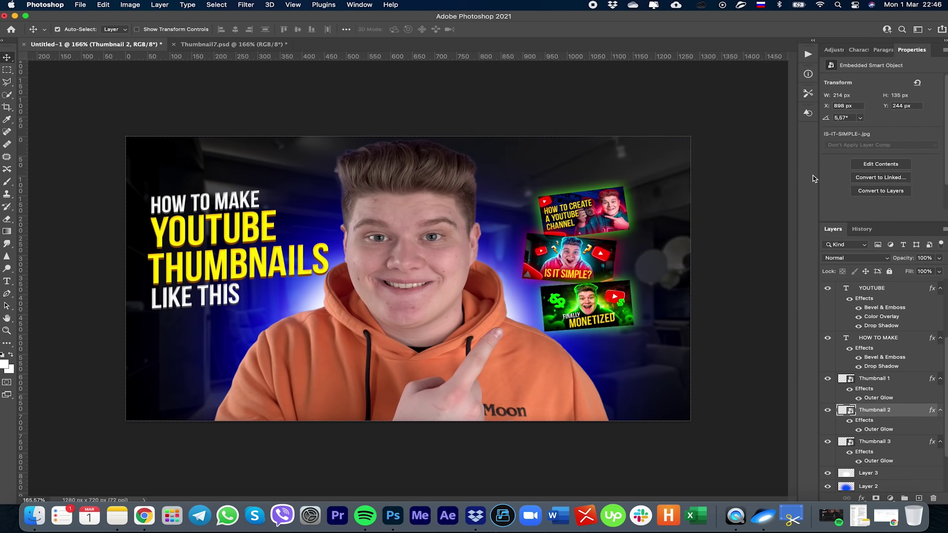
Change the Outer Glow color of the Thumbnail 3 layer to blue.
double_click(894, 447)
left_click(523, 161)
left_click(661, 111)
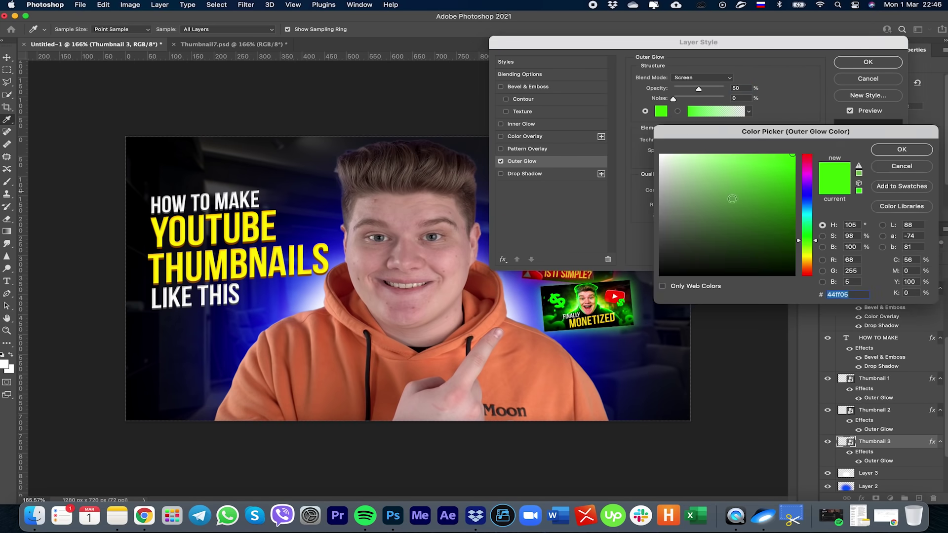
left_click(806, 200)
left_click(902, 150)
left_click(868, 62)
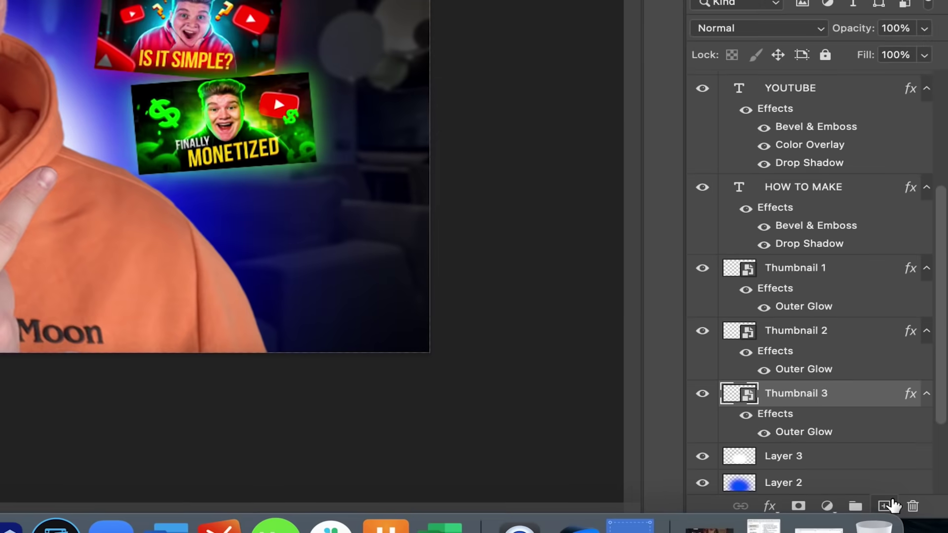
Create a new layer above Thumbnail 3 and fill it with black using the Paint Bucket tool.
left_click(919, 498)
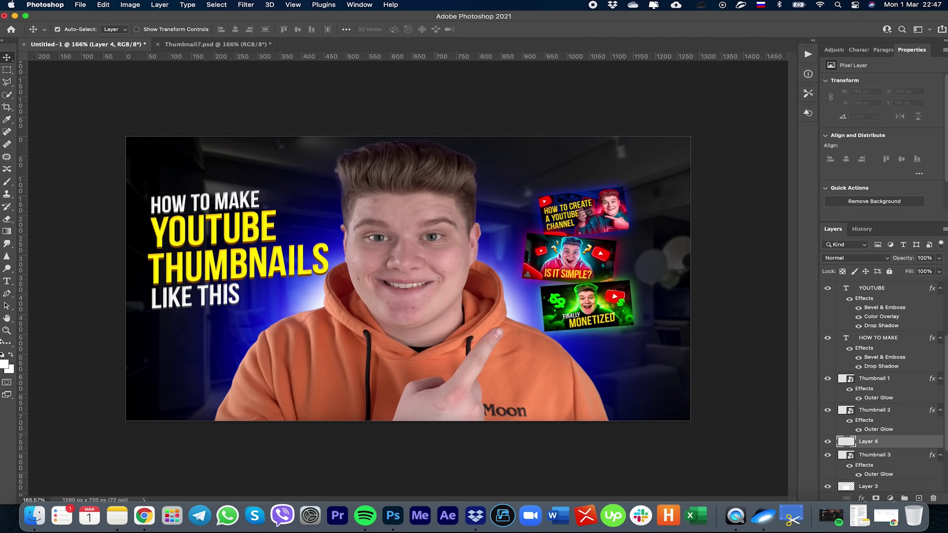
left_click(5, 345)
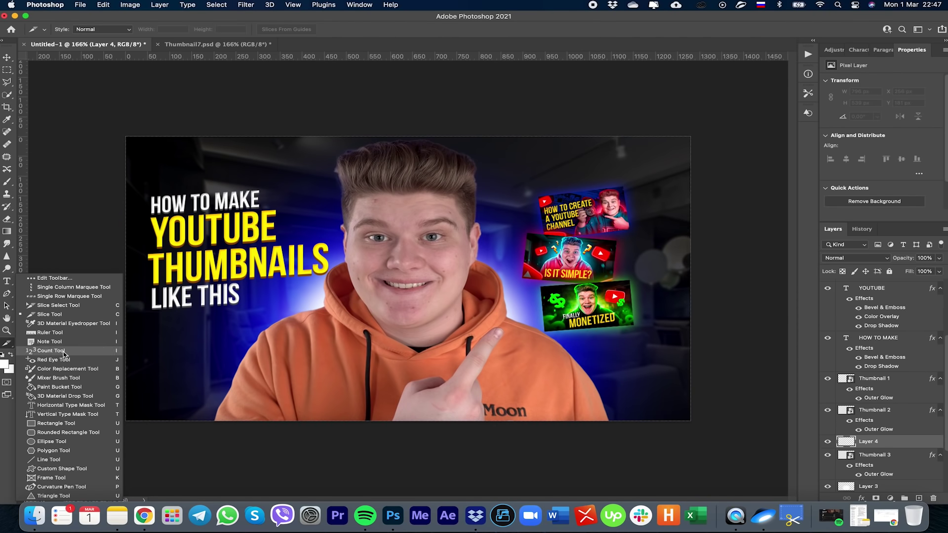
left_click(57, 387)
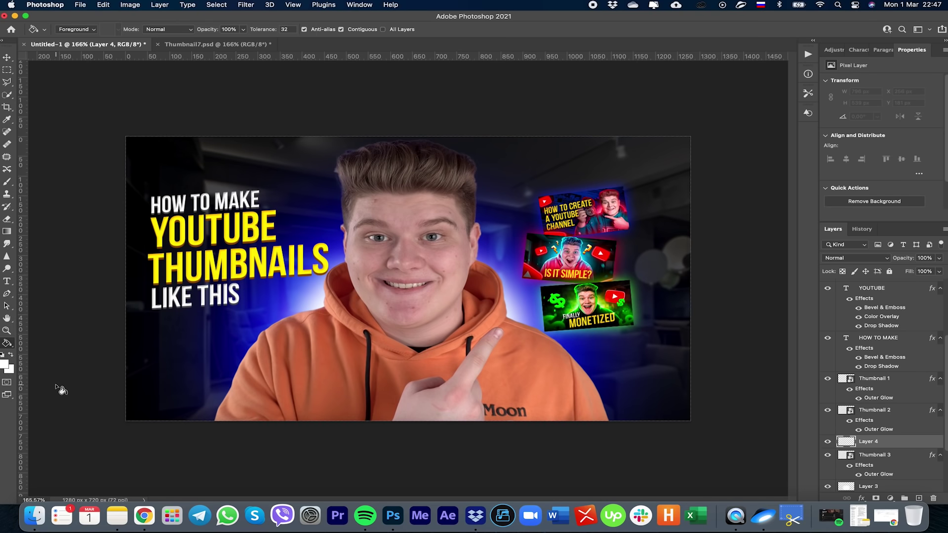
left_click(5, 366)
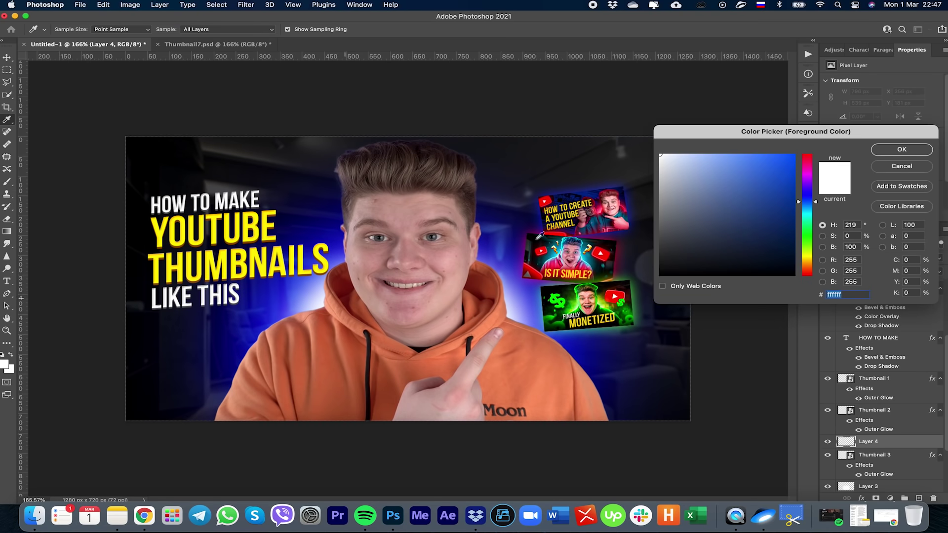
left_click_drag(753, 186, 592, 346)
left_click(902, 150)
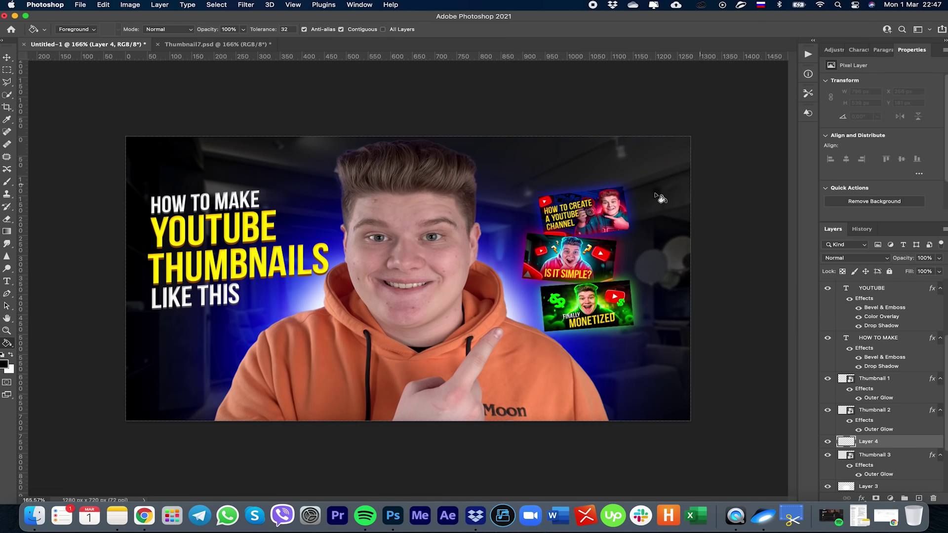
left_click(520, 171)
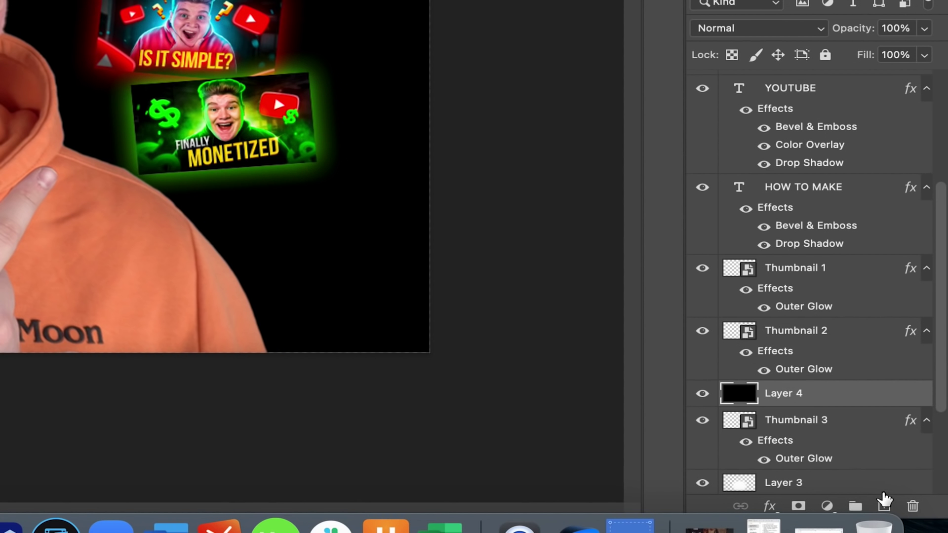
Create a new layer clipped to Layer 4 and add a Gradient Map adjustment layer above it in the same clipping group.
left_click(883, 506)
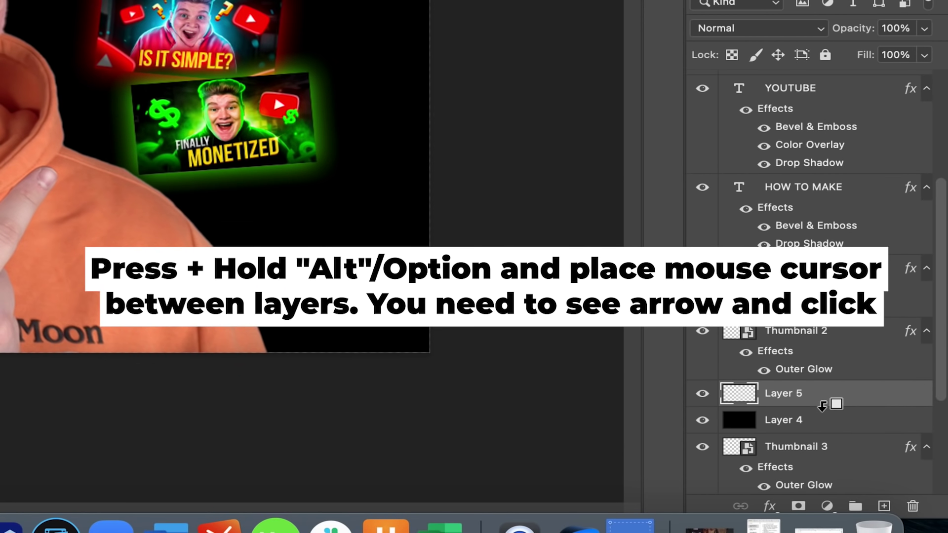
left_click(822, 404, "alt")
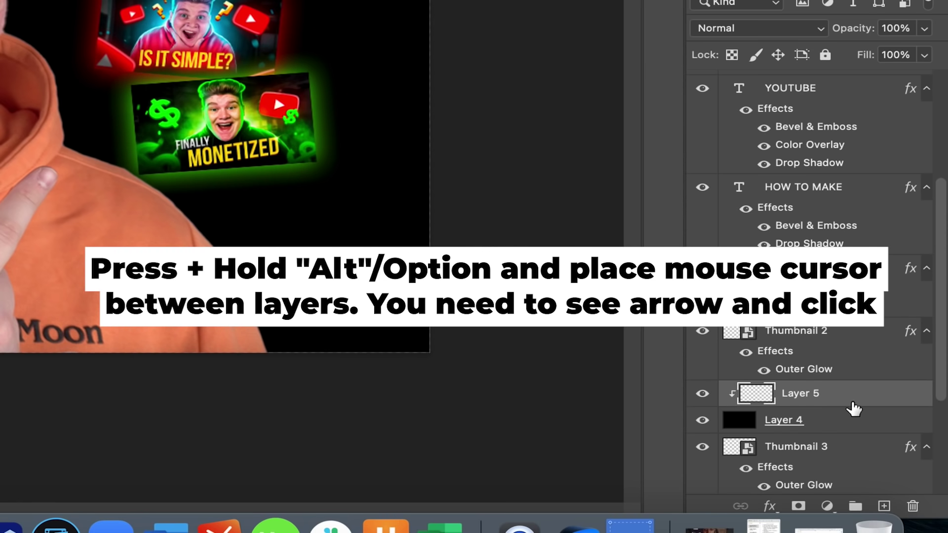
left_click(827, 505)
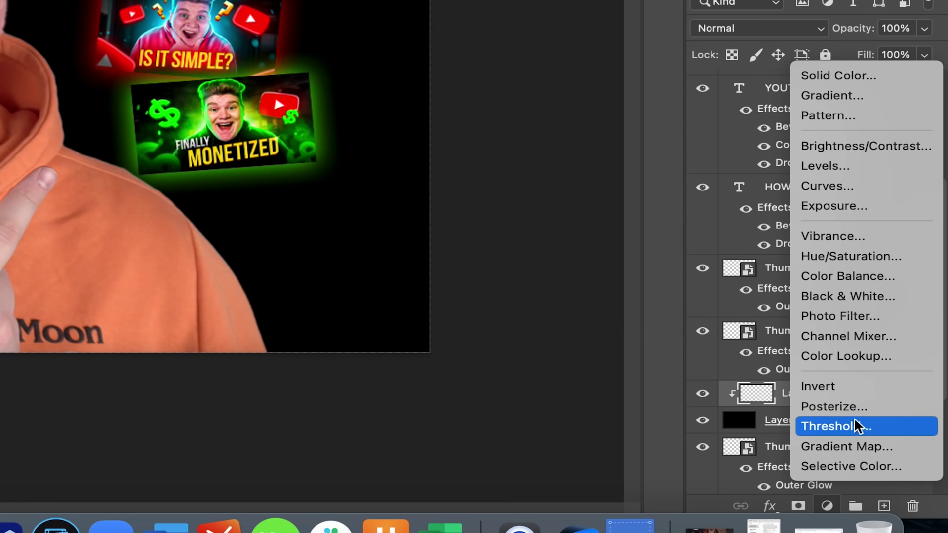
left_click(832, 449)
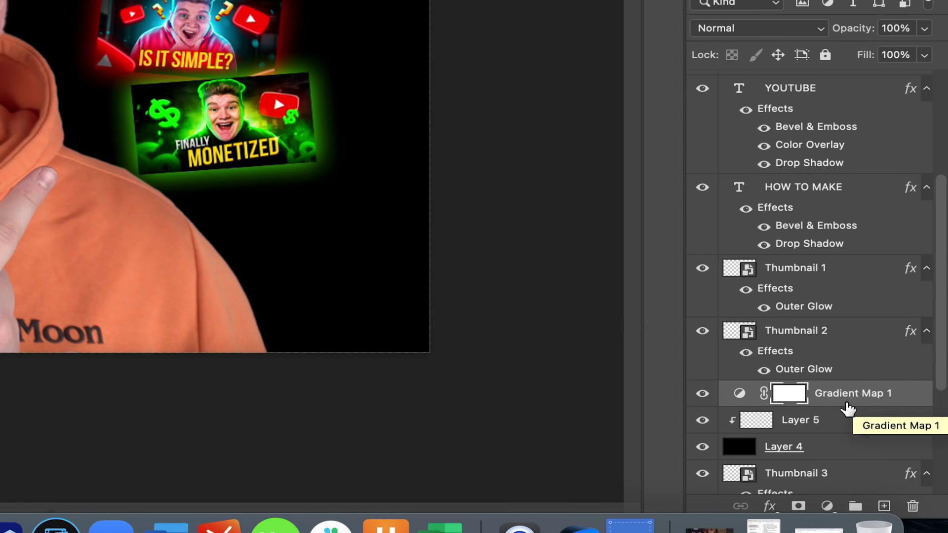
left_click_drag(847, 409, 836, 404)
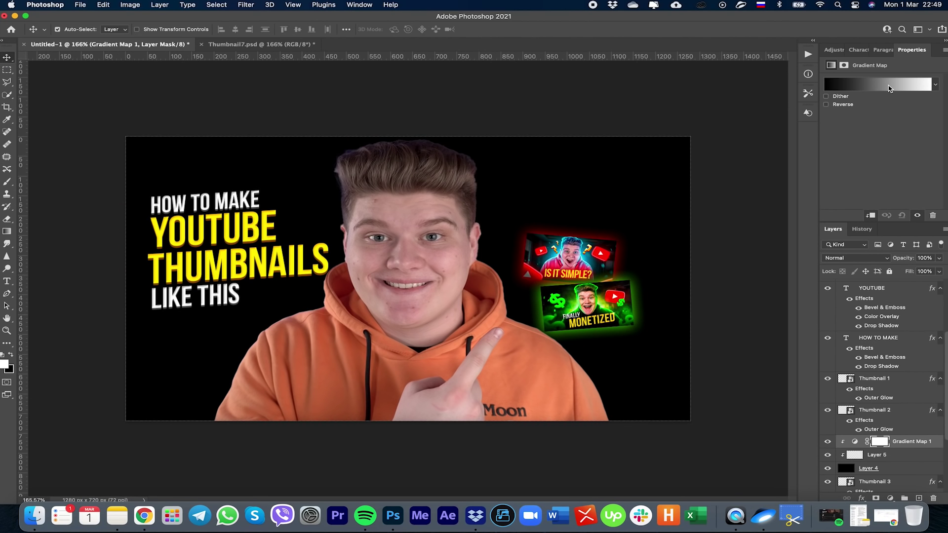
Add color stops at 30% and 67% to the Gradient Map's gradient and make the 30% stop blue.
left_click(889, 88)
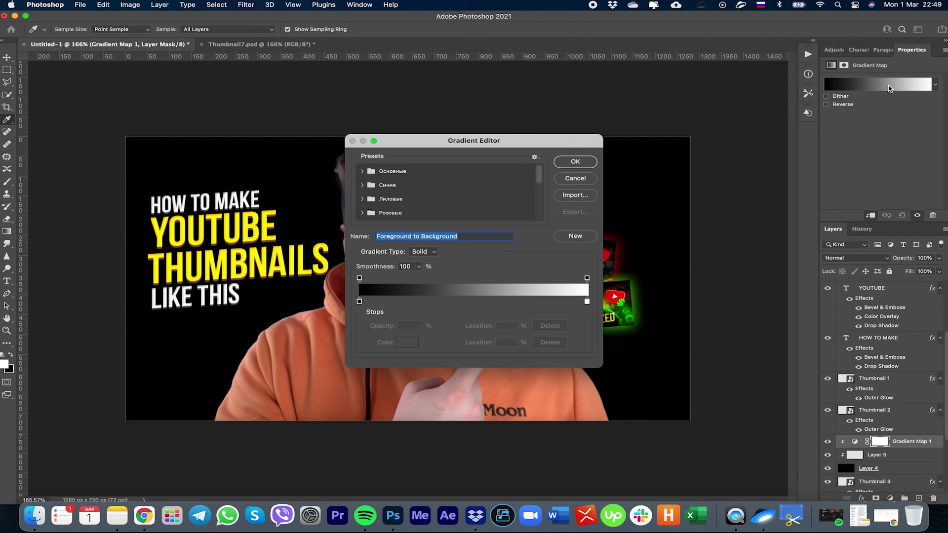
left_click(430, 301)
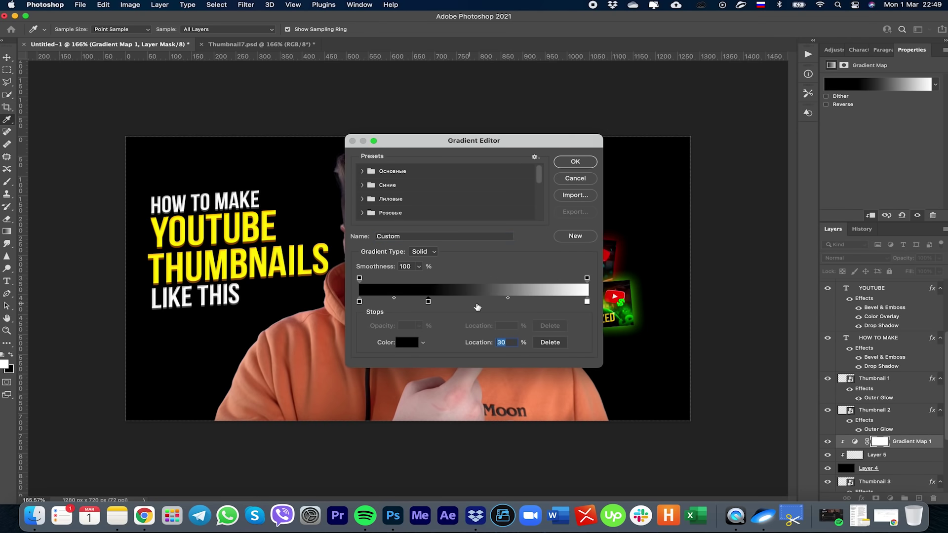
left_click(512, 302)
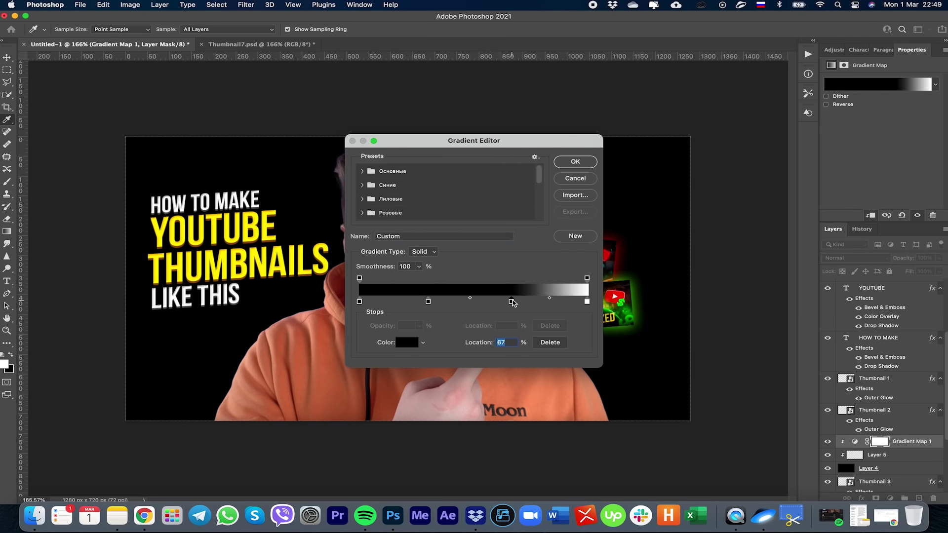
double_click(428, 302)
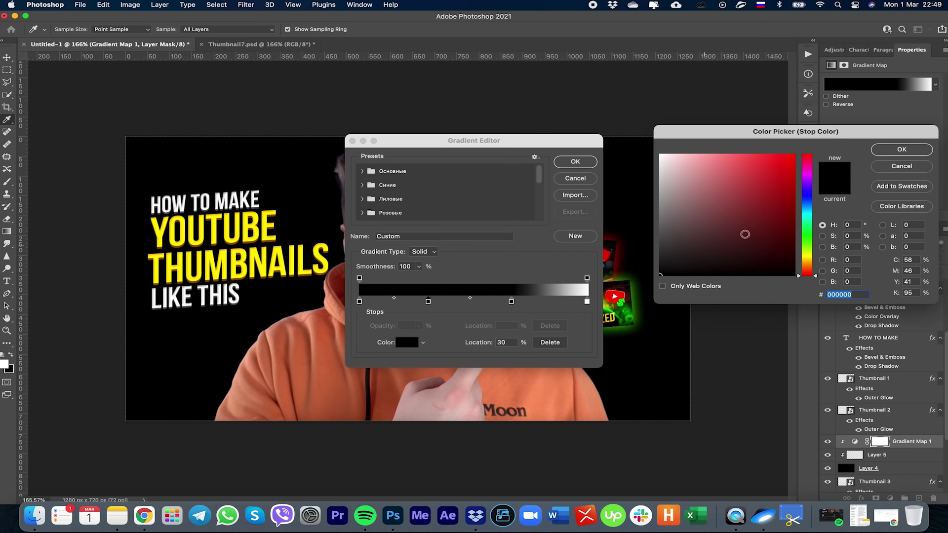
left_click(808, 200)
left_click_drag(783, 182, 832, 135)
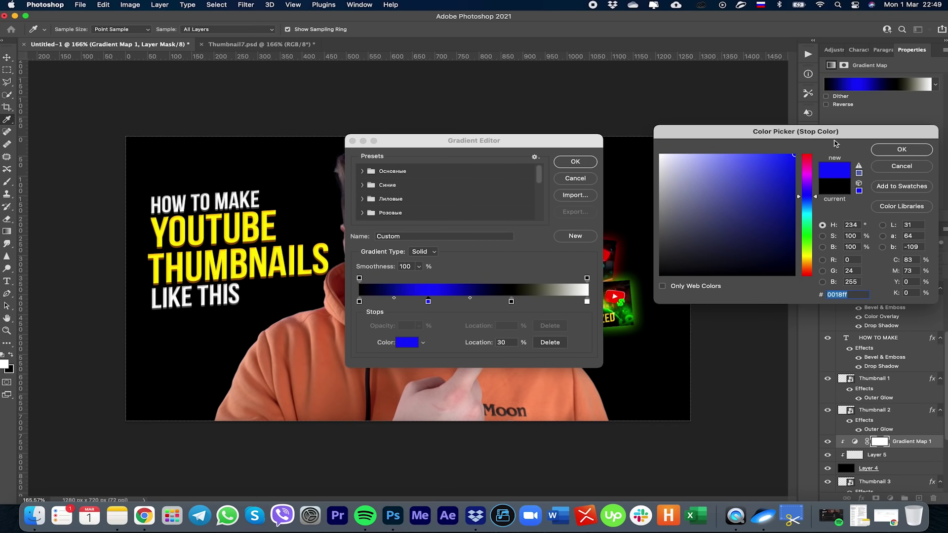
left_click_drag(794, 182, 770, 195)
left_click(878, 152)
Set the gradient's 67% stop to a lighter blue and its end stop to #79bbff, and apply the gradient.
double_click(511, 302)
left_click(805, 199)
left_click(753, 163)
left_click(901, 149)
left_click(587, 302)
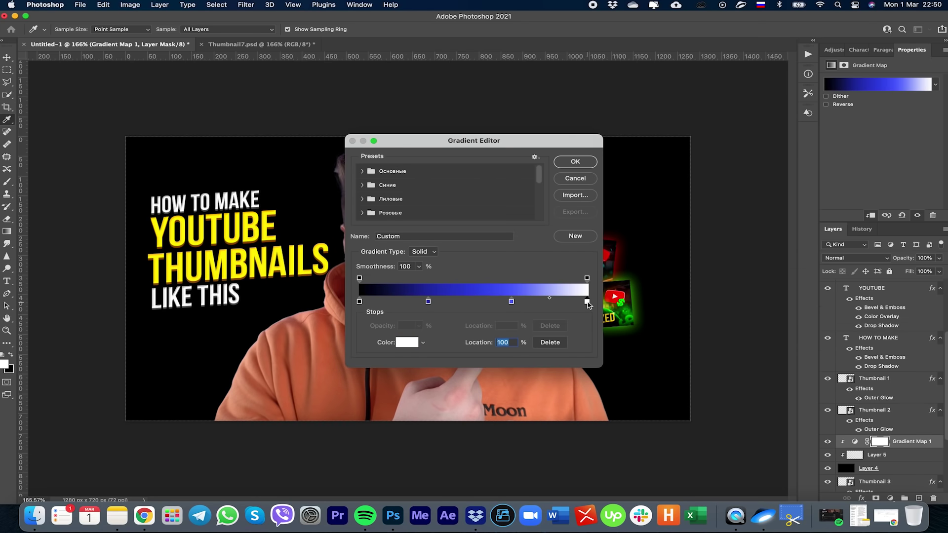
double_click(587, 302)
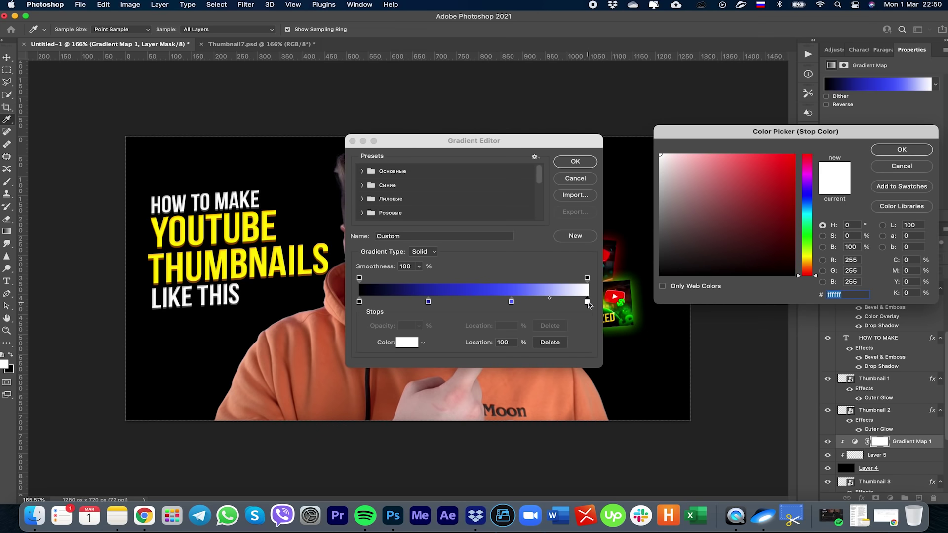
left_click_drag(805, 201, 731, 130)
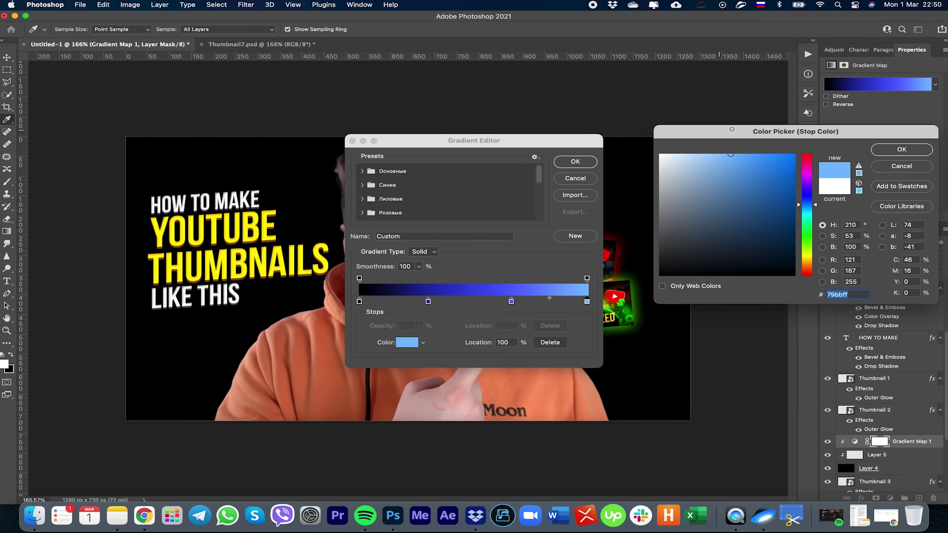
left_click(903, 150)
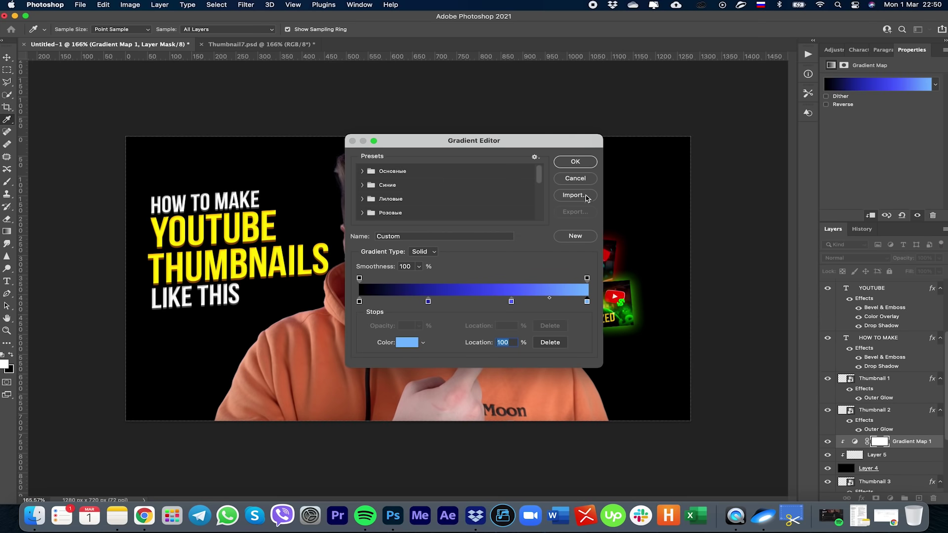
left_click(575, 163)
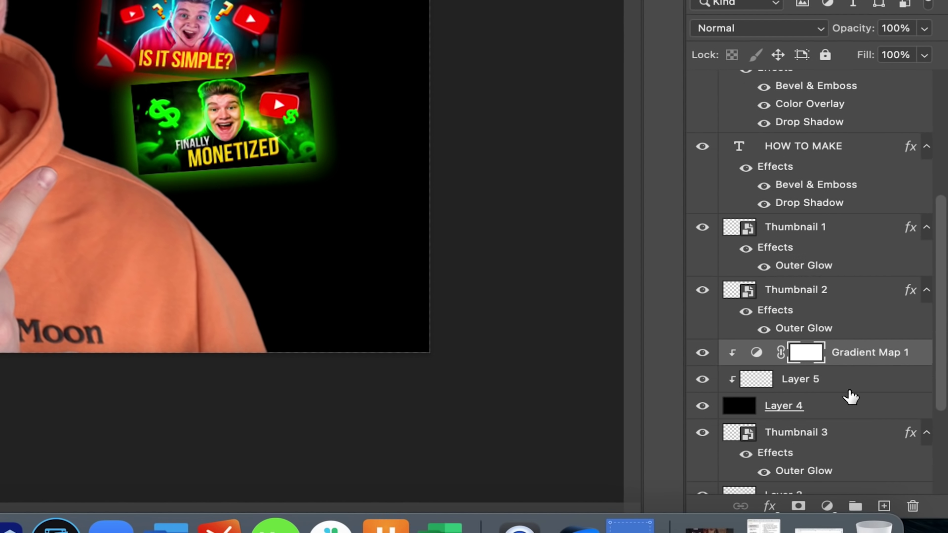
Set the blend mode of the black-filled Layer 4 to Screen.
left_click(877, 410)
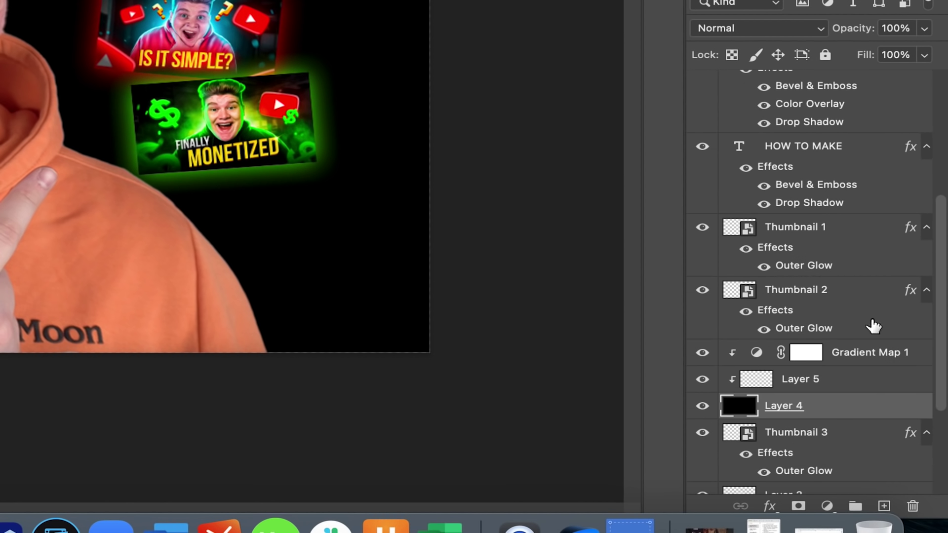
left_click(759, 32)
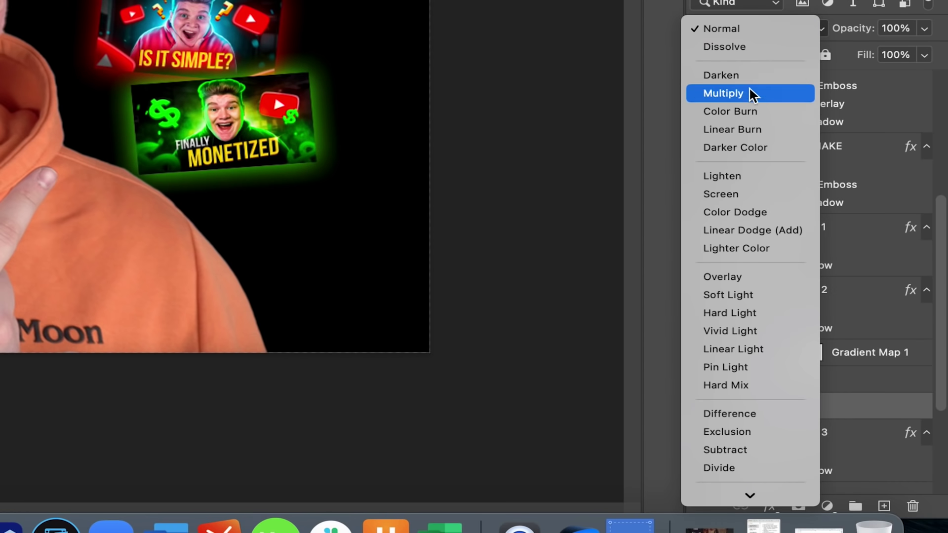
left_click(731, 194)
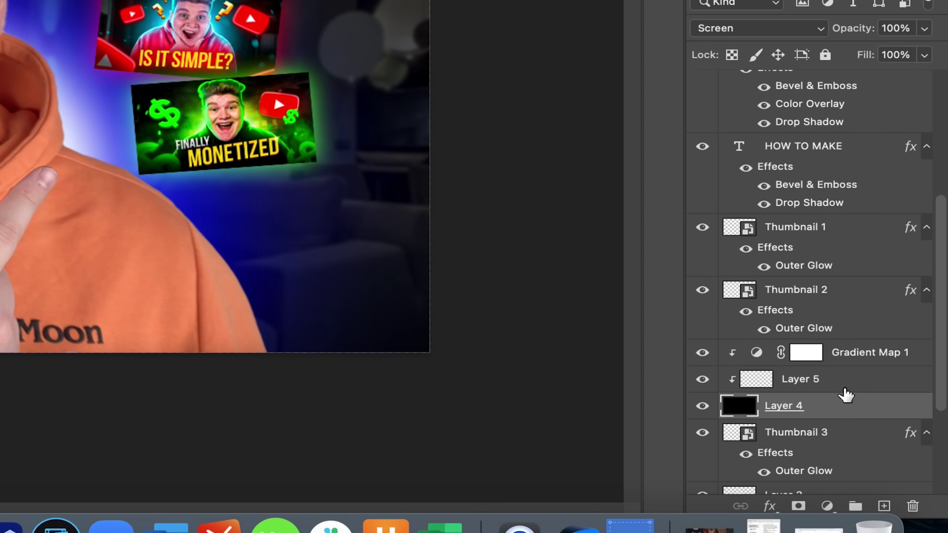
Set up the Brush tool on Layer 5 with white as foreground color, size 25 px, 0% hardness and 32% smoothing.
left_click(841, 390)
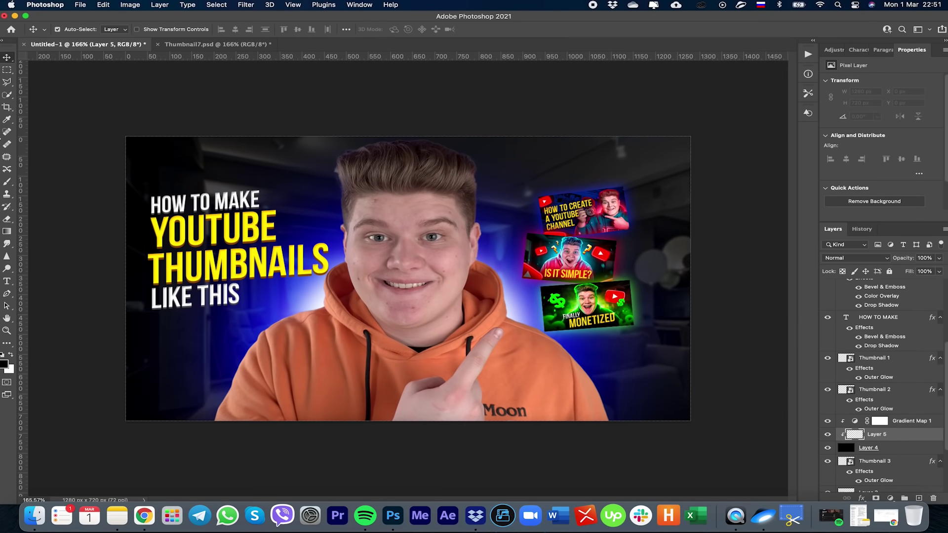
left_click(10, 182)
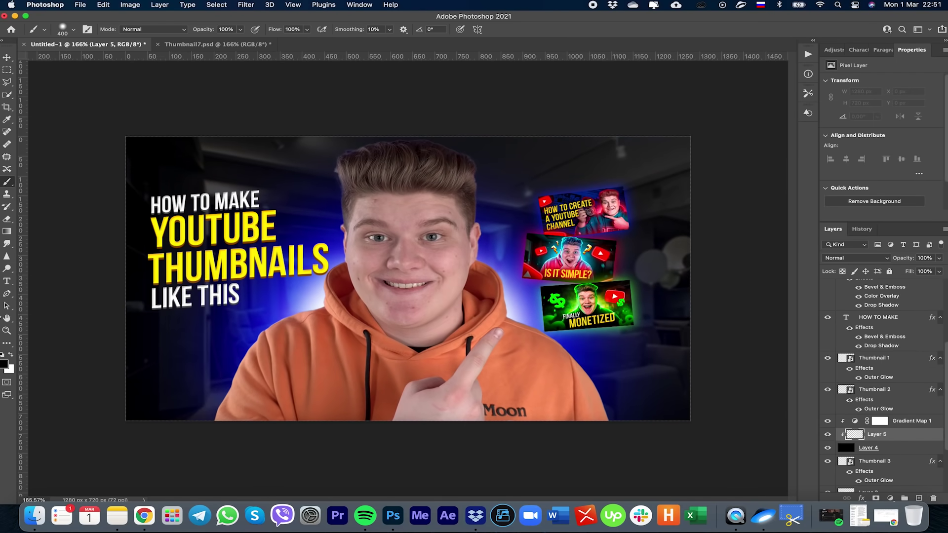
left_click(5, 363)
left_click(659, 154)
key("Return")
left_click(69, 31)
left_click(99, 48)
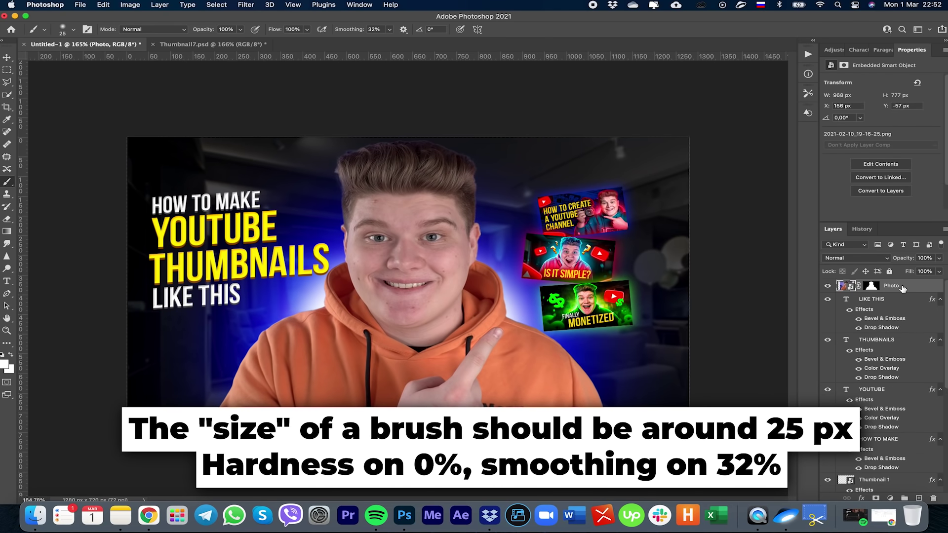
Move the Photo layer directly below Layer 4 in the layer stack and make Layer 5 the active layer.
left_click_drag(903, 288, 898, 418)
left_click(877, 374)
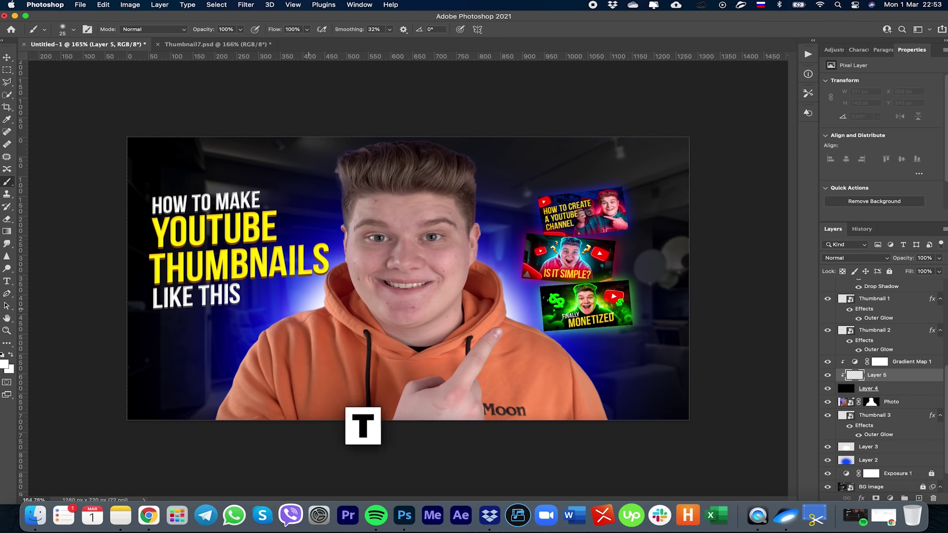
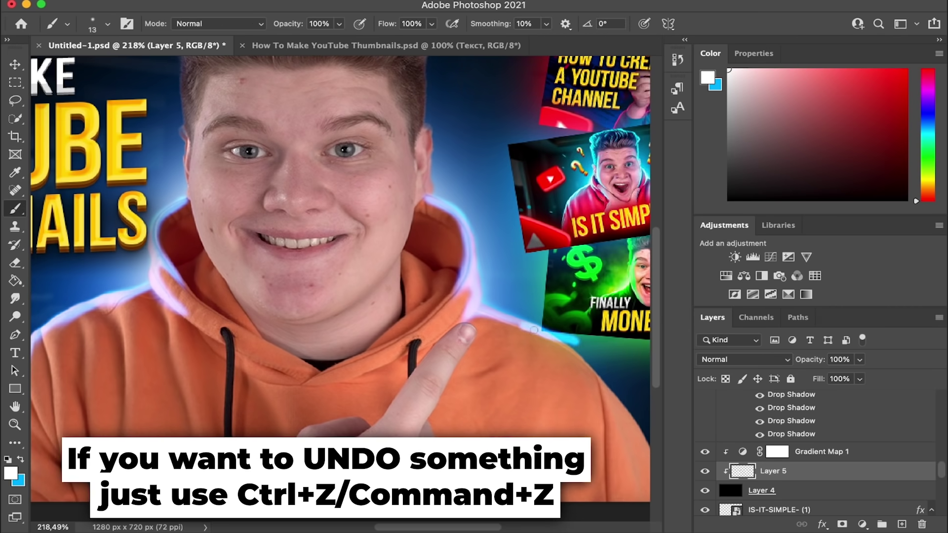
key("ctrl+z")
scroll(574, 420, "right", 2)
Undo the last brush stroke and smudge the glow along the shoulder beside the small thumbnails at 50% strength.
key("r")
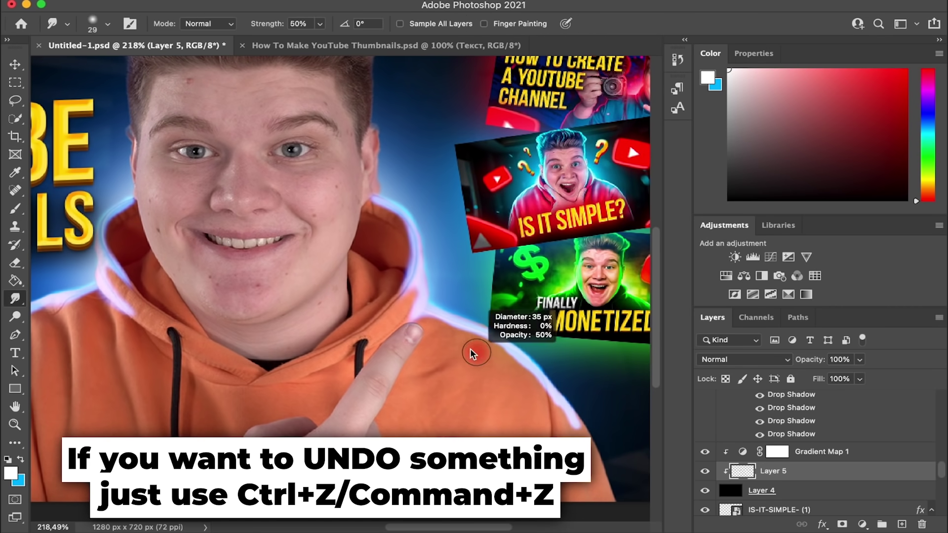
left_click_drag(445, 325, 473, 336)
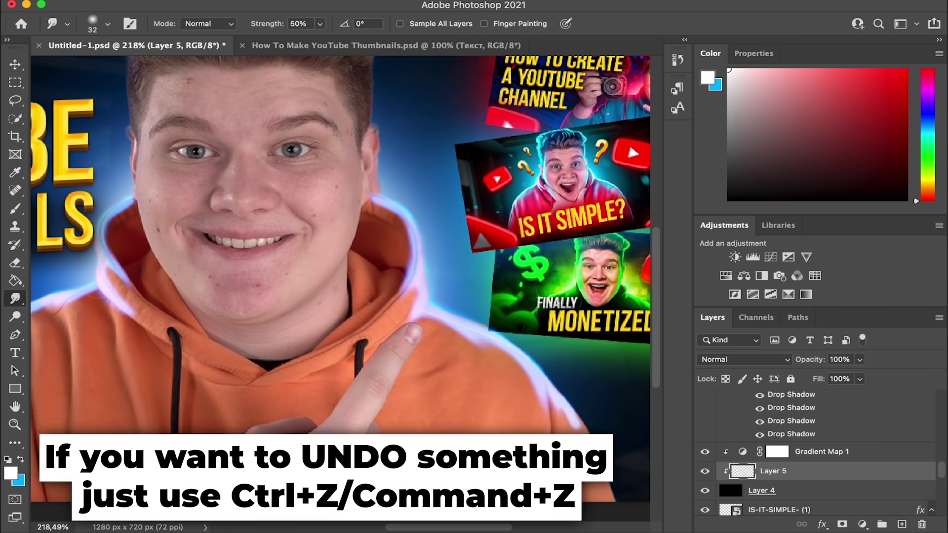
scroll(568, 420, "right", 2)
scroll(567, 420, "down", 1)
left_click_drag(548, 434, 531, 415)
scroll(367, 284, "down", 3)
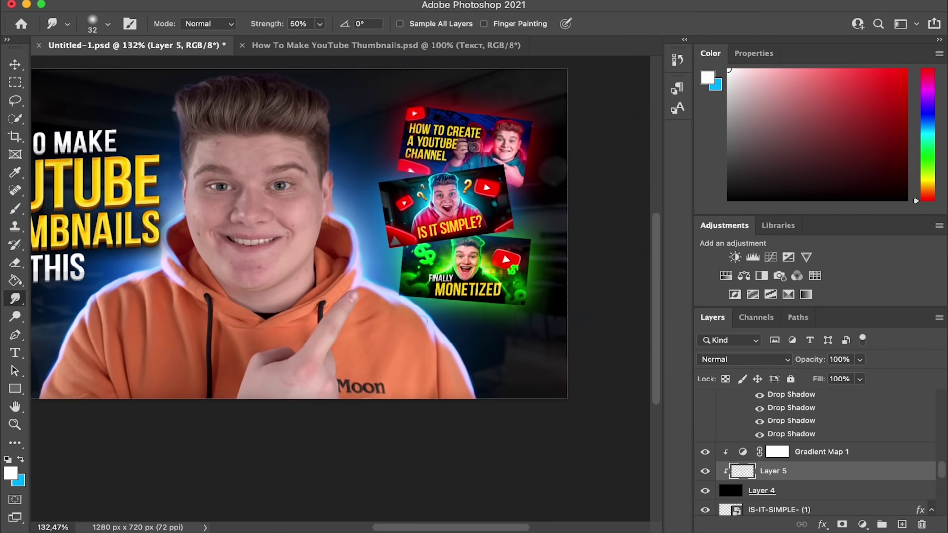
Paint a thin 5 px glow around the man's ear and cheek facing the title text and smudge it along the edge.
scroll(185, 121, "up", 5)
key("b")
left_click_drag(204, 238, 213, 349)
key("super+z")
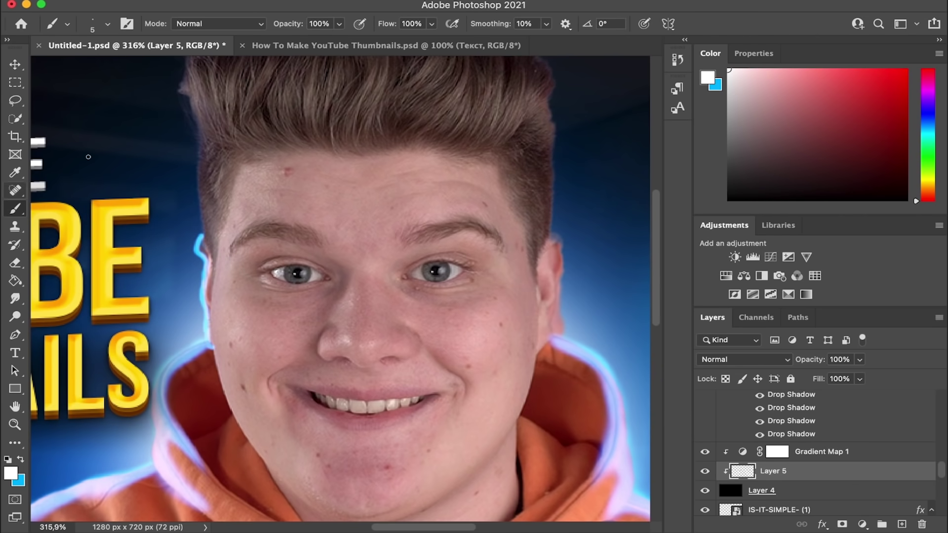
key("r")
key("bracketleft")
key("bracketleft")
key("bracketleft")
left_click_drag(209, 277, 206, 300)
left_click_drag(204, 256, 197, 222)
Paint a glow up the side of the hair facing the title and smudge it into the strands at 70% strength.
left_click(17, 210)
left_click_drag(200, 143, 202, 218)
key("r")
mouse_move(202, 161)
left_mouse_down()
mouse_move(200, 214)
mouse_move(192, 94)
mouse_move(205, 232)
left_mouse_up()
mouse_move(211, 268)
left_mouse_down()
mouse_move(202, 187)
mouse_move(206, 217)
left_mouse_up()
left_click_drag(320, 23, 339, 43)
left_click_drag(203, 183, 219, 150)
left_click_drag(207, 199, 213, 177)
left_click_drag(203, 254, 196, 255)
Paint a thin glow around the ear and hair edge facing the small thumbnails, and smudge it into the hair.
scroll(311, 282, "down", 3)
scroll(383, 163, "up", 4)
key("b")
left_click_drag(511, 256, 520, 430)
scroll(521, 430, "down", 3)
left_click_drag(511, 378, 503, 387)
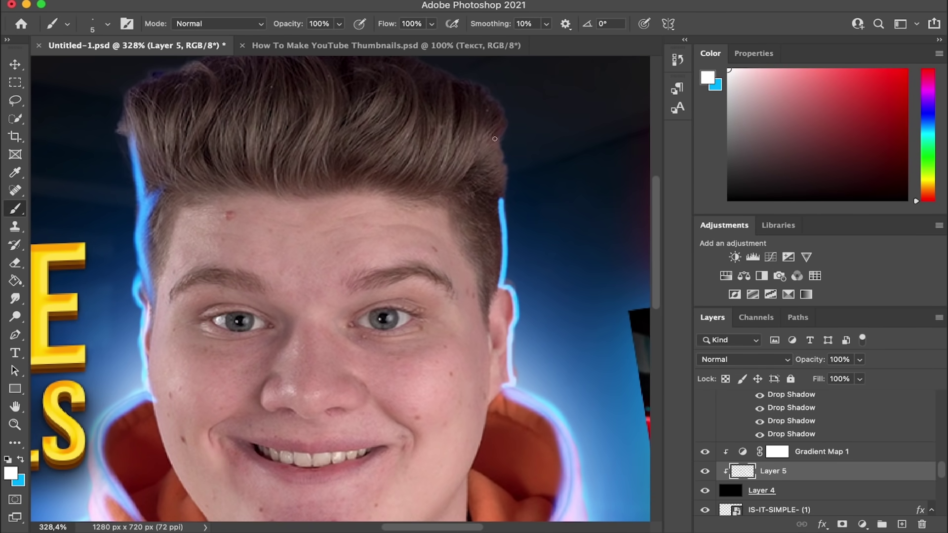
left_click_drag(496, 140, 502, 215)
left_click(14, 299)
mouse_move(502, 267)
left_mouse_down()
mouse_move(492, 302)
mouse_move(496, 203)
left_mouse_up()
left_click_drag(501, 208, 476, 72)
left_click_drag(500, 168, 459, 106)
Paint a glow line over the top contour of the hair and smudge it inward at 70% strength.
key("b")
scroll(123, 182, "up", 2)
mouse_move(118, 187)
left_mouse_down()
mouse_move(126, 159)
mouse_move(293, 96)
mouse_move(502, 161)
mouse_move(154, 173)
mouse_move(168, 131)
left_mouse_up()
left_click(15, 299)
left_click_drag(197, 115, 304, 158)
left_click_drag(267, 98, 447, 143)
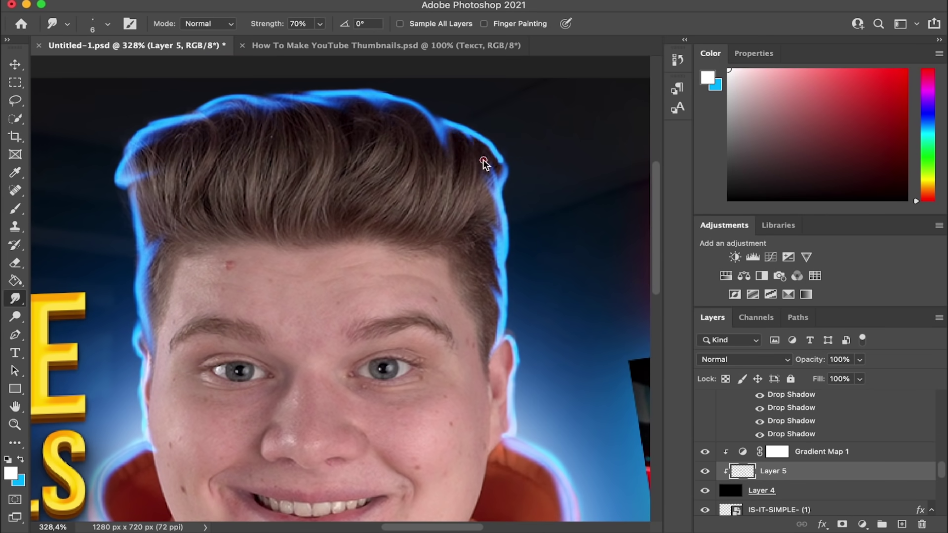
Smudge the hair's top and side glow with a smaller tip into fine strands that follow the hair contour.
key("bracketleft")
key("bracketleft")
key("bracketleft")
scroll(485, 161, "down", 1)
scroll(346, 287, "up", 2)
left_click_drag(120, 121, 168, 133)
mouse_move(212, 94)
left_mouse_down()
mouse_move(247, 109)
mouse_move(148, 120)
left_mouse_up()
left_click_drag(267, 92, 456, 132)
mouse_move(486, 140)
left_mouse_down()
mouse_move(510, 175)
mouse_move(476, 143)
left_mouse_up()
mouse_move(445, 109)
left_mouse_down()
mouse_move(397, 86)
mouse_move(287, 82)
left_mouse_up()
left_click_drag(168, 111, 111, 132)
mouse_move(123, 136)
left_mouse_down()
mouse_move(96, 192)
mouse_move(105, 205)
left_mouse_up()
left_click_drag(434, 103, 464, 107)
left_click_drag(454, 113, 494, 119)
mouse_move(487, 129)
left_mouse_down()
mouse_move(506, 140)
mouse_move(521, 189)
left_mouse_up()
left_click_drag(252, 90, 181, 91)
Brush a 9 px glow stroke down each side of the face, redoing the first cheek stroke as needed.
scroll(306, 197, "down", 3)
scroll(296, 198, "up", 2)
key("b")
left_click_drag(197, 262, 238, 347)
key("super+z")
left_click_drag(427, 229, 403, 328)
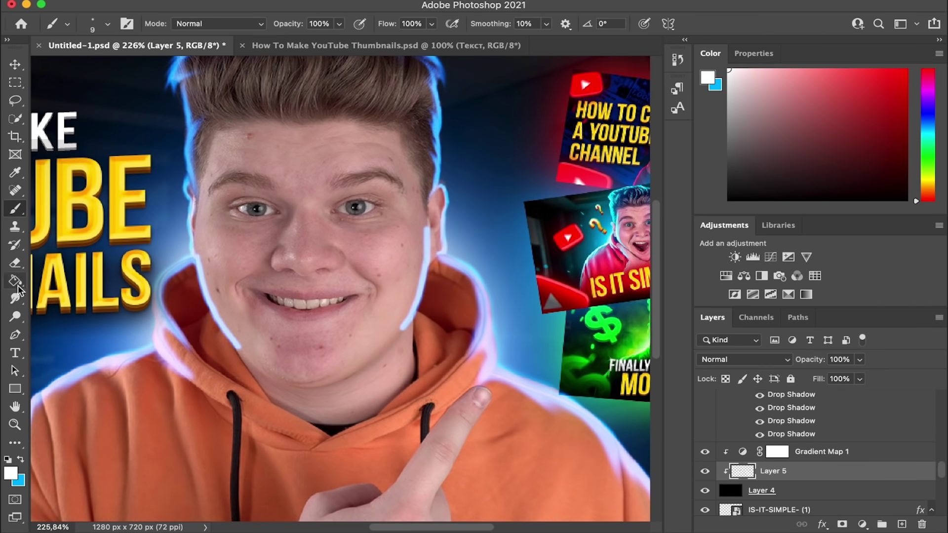
Smudge both cheek glow strokes down along the jaw and up toward the temples at 70% strength.
left_click(15, 298)
left_click_drag(202, 287, 274, 381)
left_click_drag(420, 291, 381, 360)
left_click_drag(413, 312, 371, 365)
left_click_drag(426, 236, 415, 164)
left_click_drag(197, 258, 201, 196)
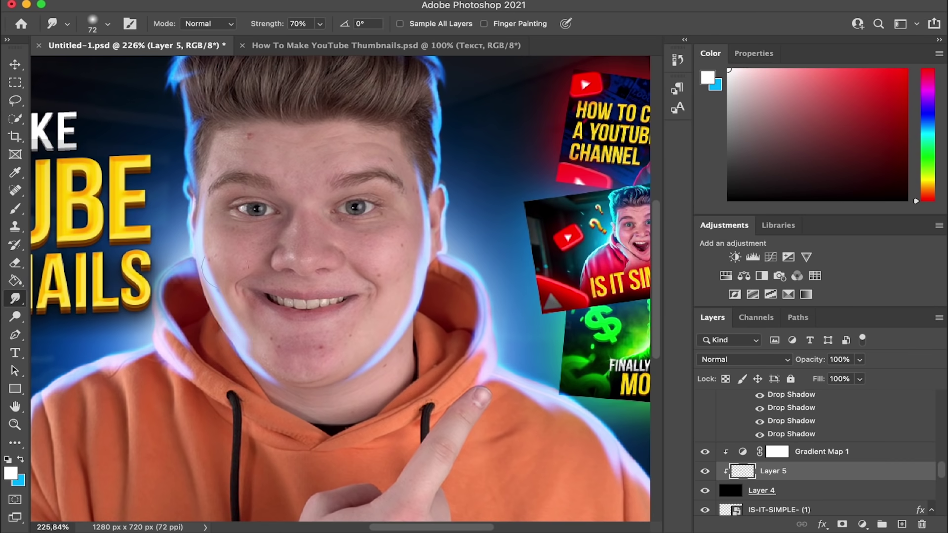
key("e")
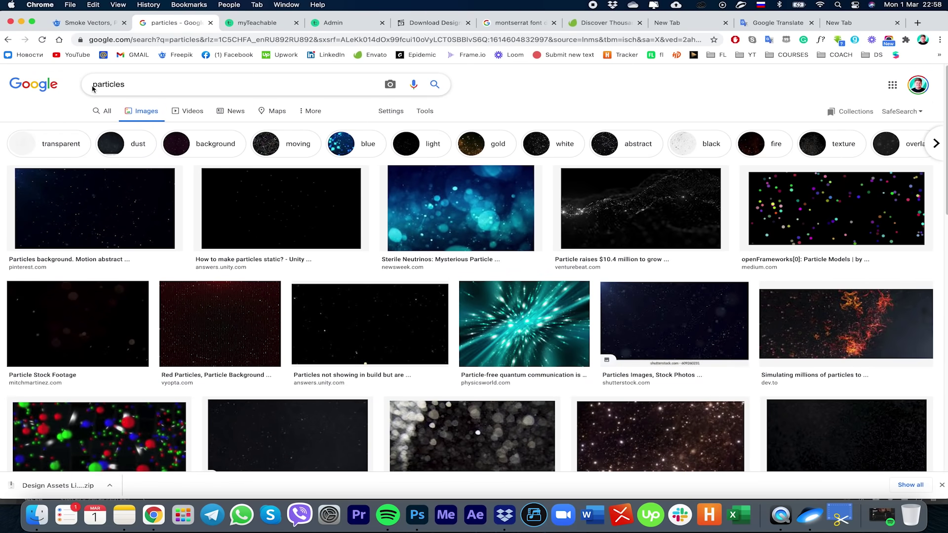
Preview the red Vyopta and dark blue Shutterstock particle backgrounds in Google Images, and leave Chrome for Photoshop.
left_click(190, 321)
scroll(419, 257, "down", 2)
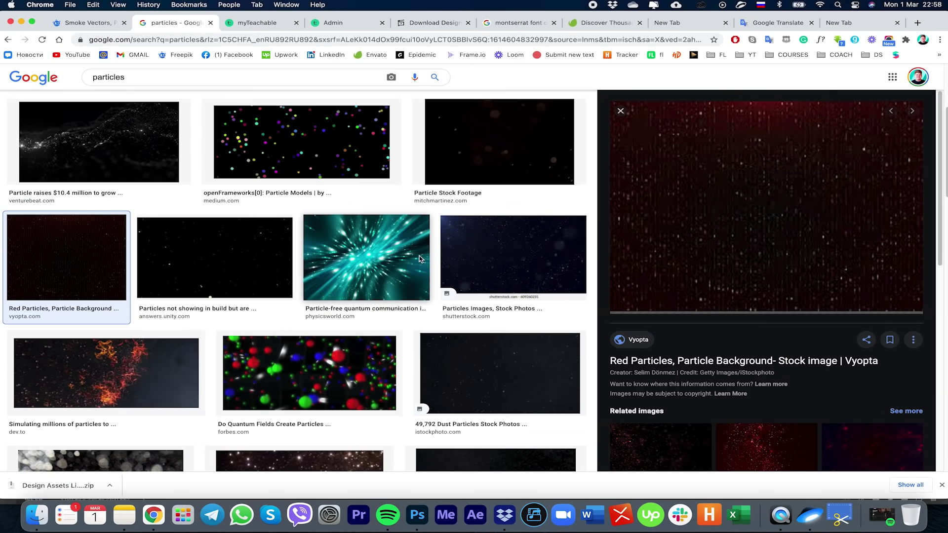
left_click(490, 256)
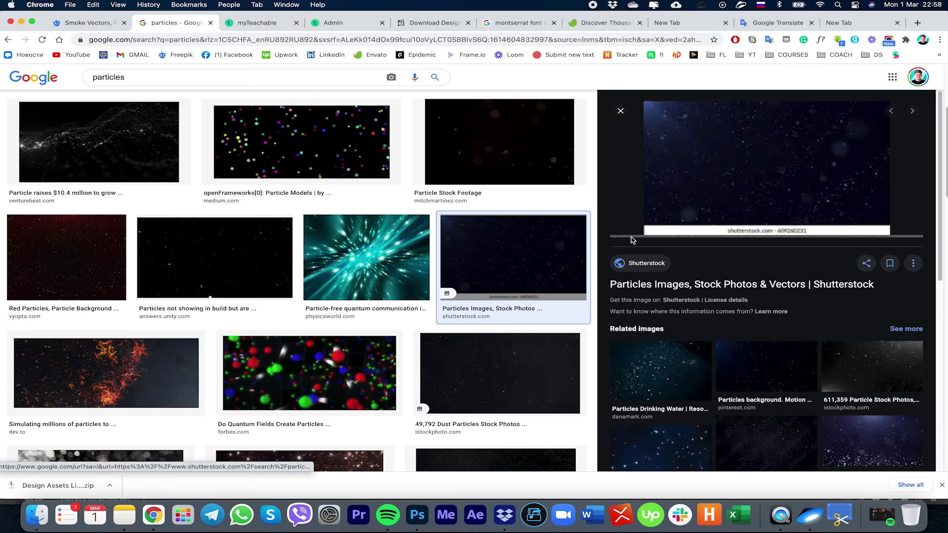
left_click(21, 22)
Place the red sparks image across the canvas as a layer directly above White light BG in Screen blend mode.
scroll(883, 417, "up", 5)
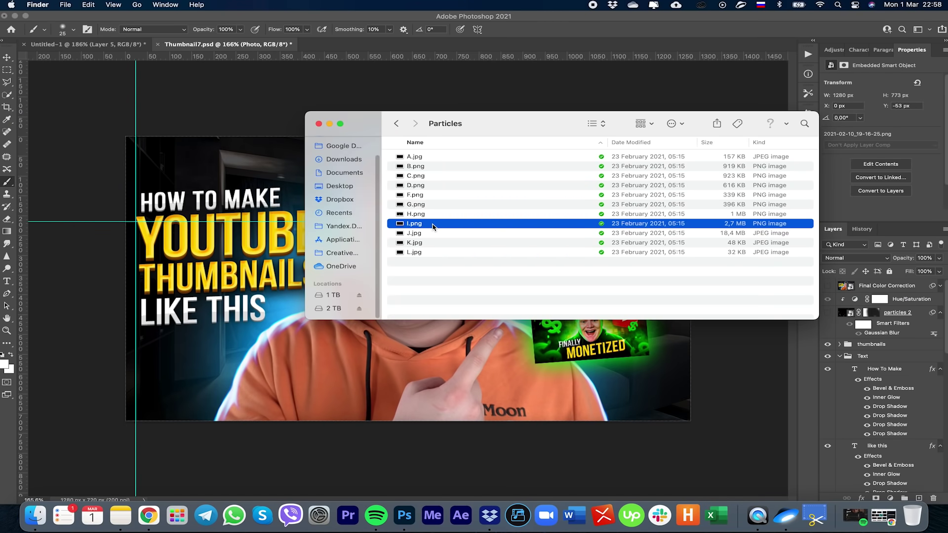
left_click_drag(433, 226, 416, 366)
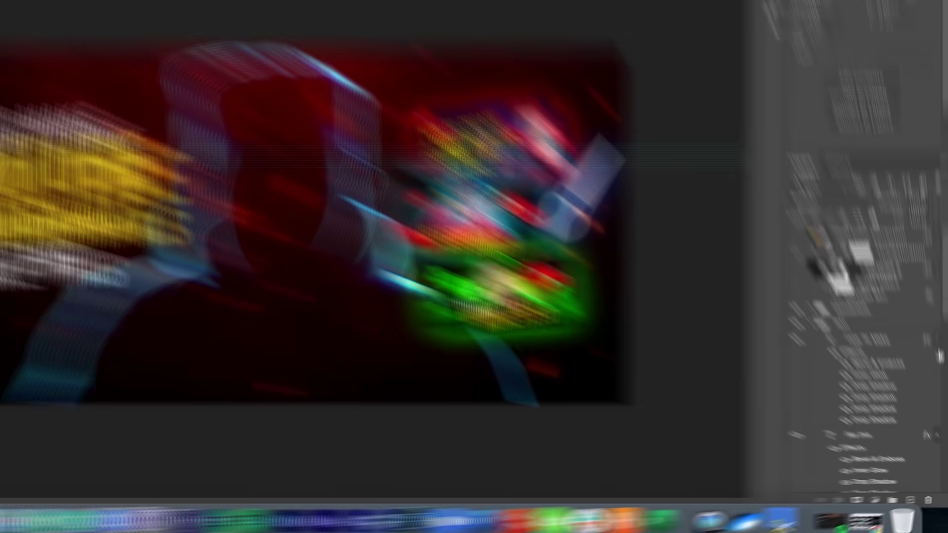
scroll(869, 387, "down", 10)
left_click_drag(827, 285, 832, 368)
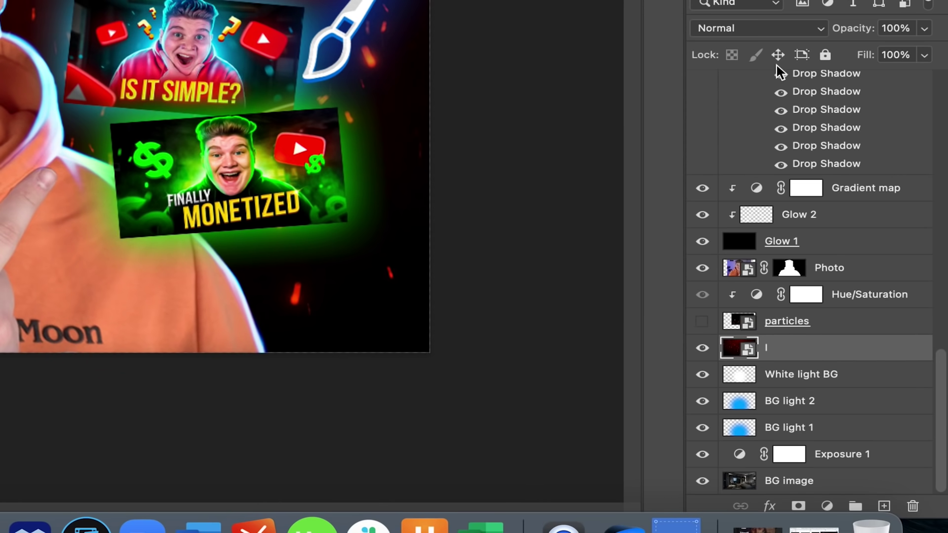
left_click(742, 24)
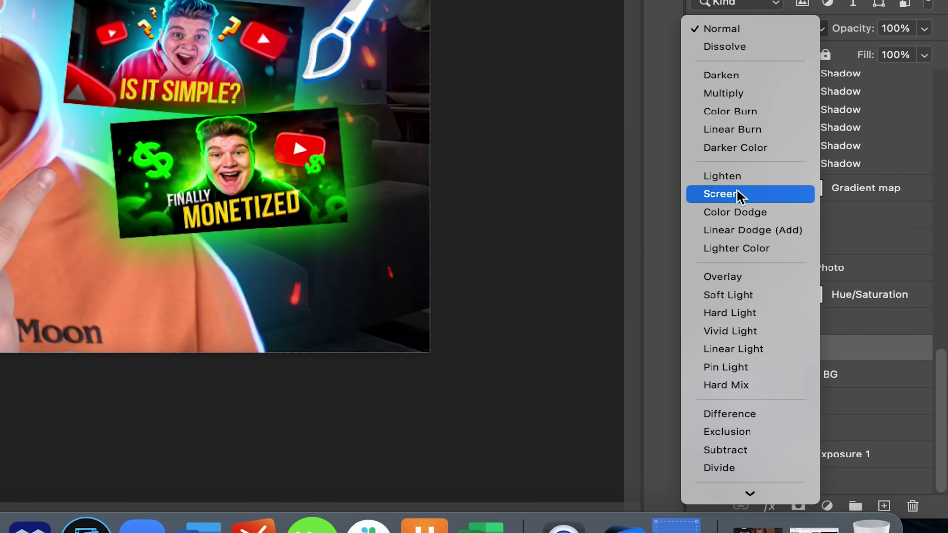
left_click(737, 193)
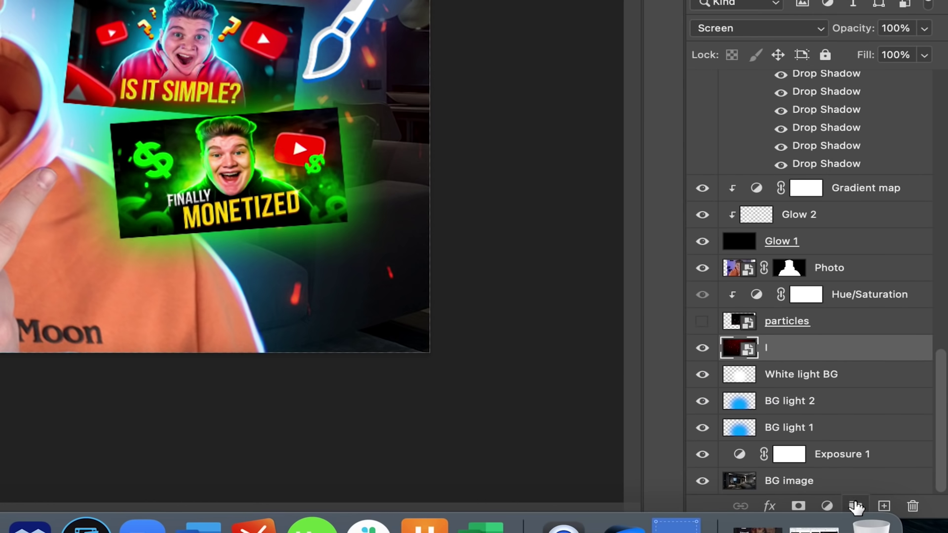
Add a Hue/Saturation adjustment clipped to the red sparks layer and set its hue to -126.
left_click(827, 506)
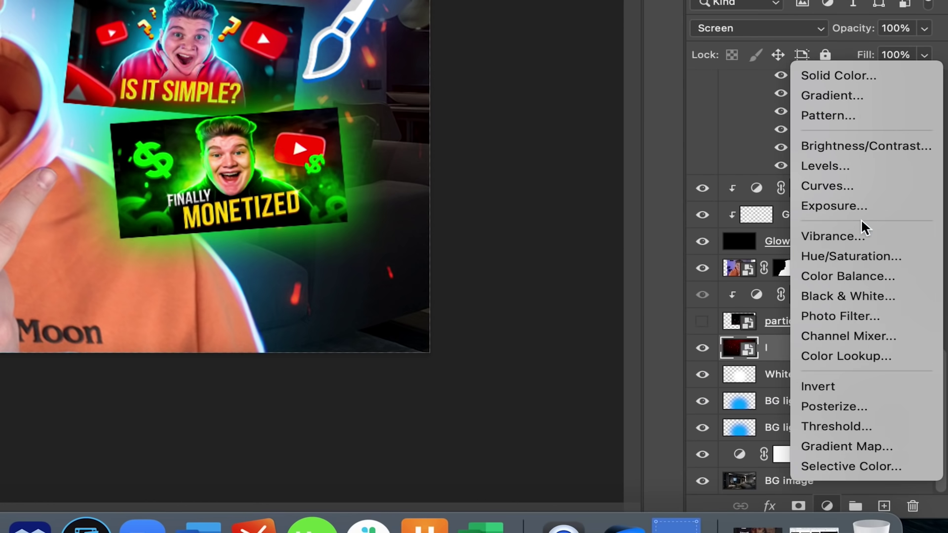
left_click(857, 257)
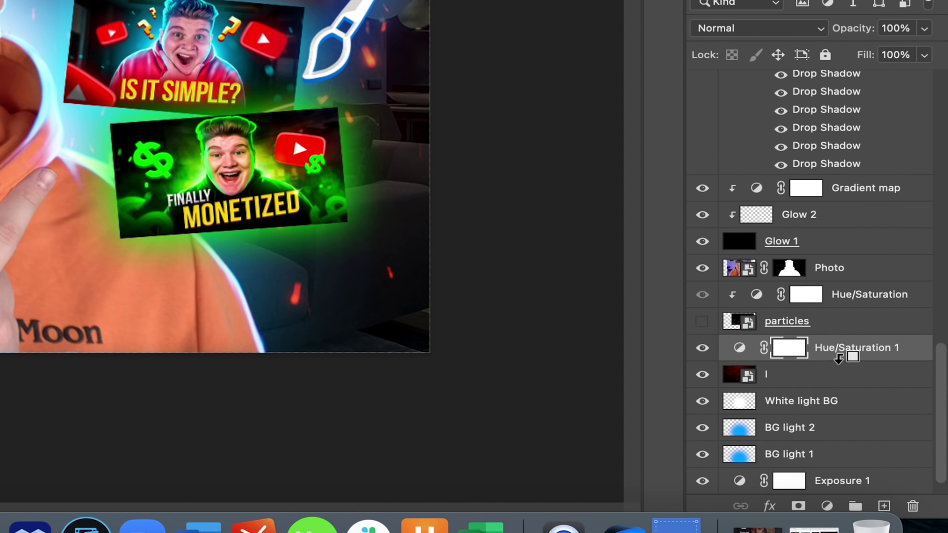
left_click(840, 359, "alt")
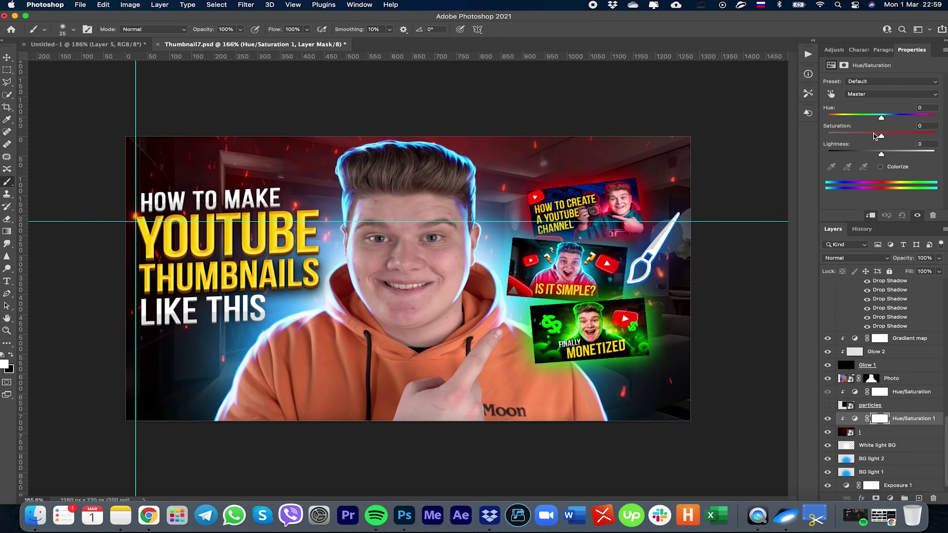
left_click_drag(882, 118, 839, 123)
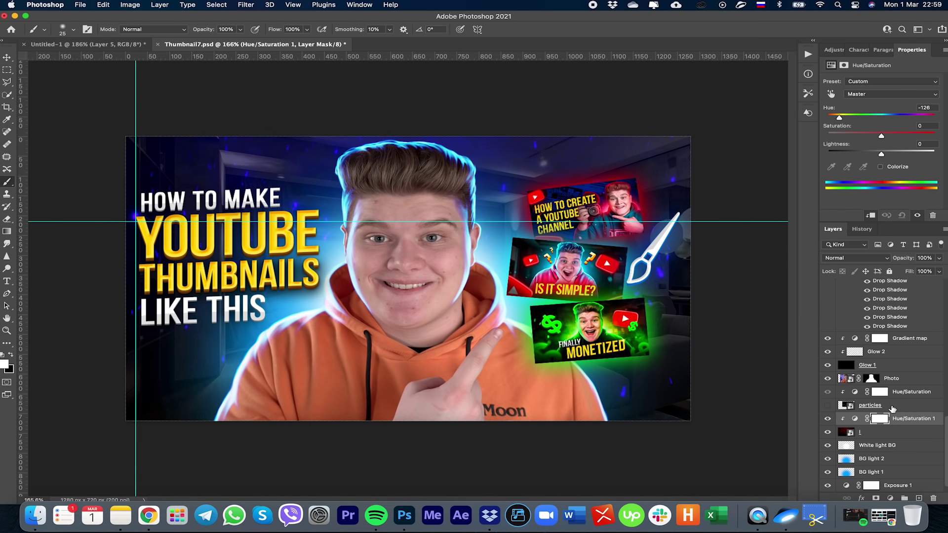
Confirm Screen as the sparks layer's blend mode and convert the layer to a Smart Object.
left_click(886, 436)
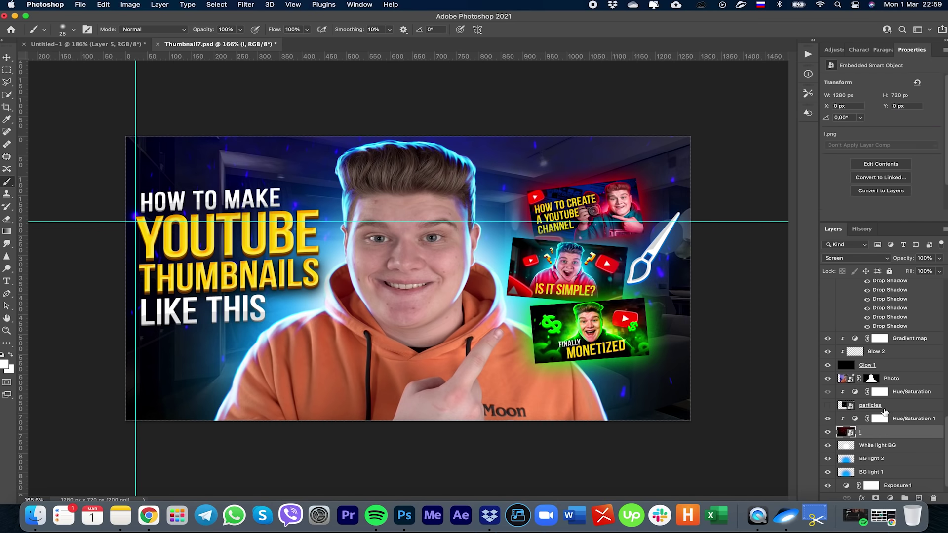
left_click(835, 259)
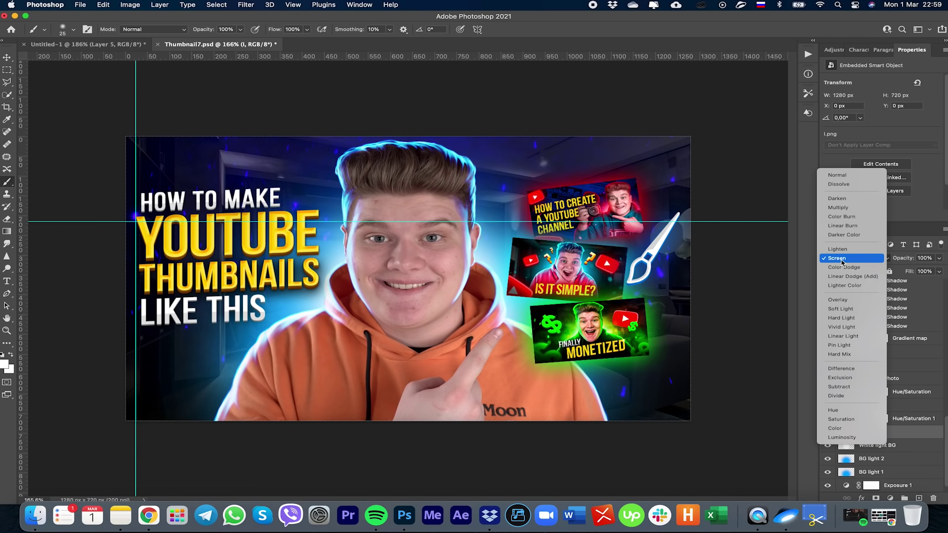
left_click(835, 259)
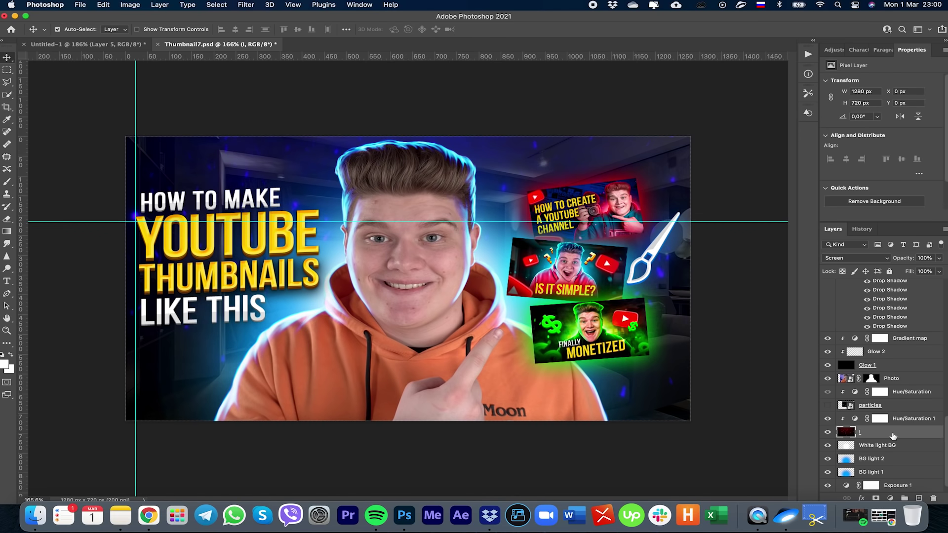
right_click(894, 436)
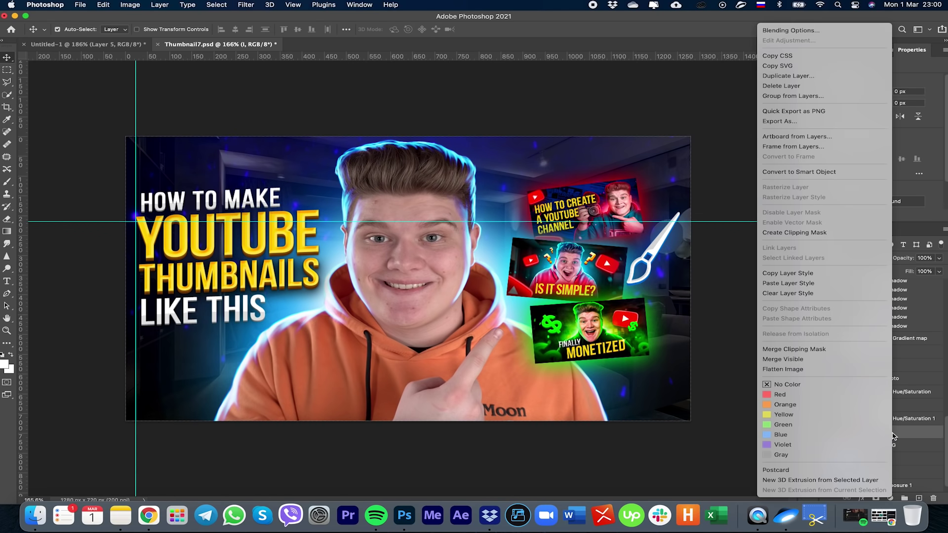
left_click(789, 175)
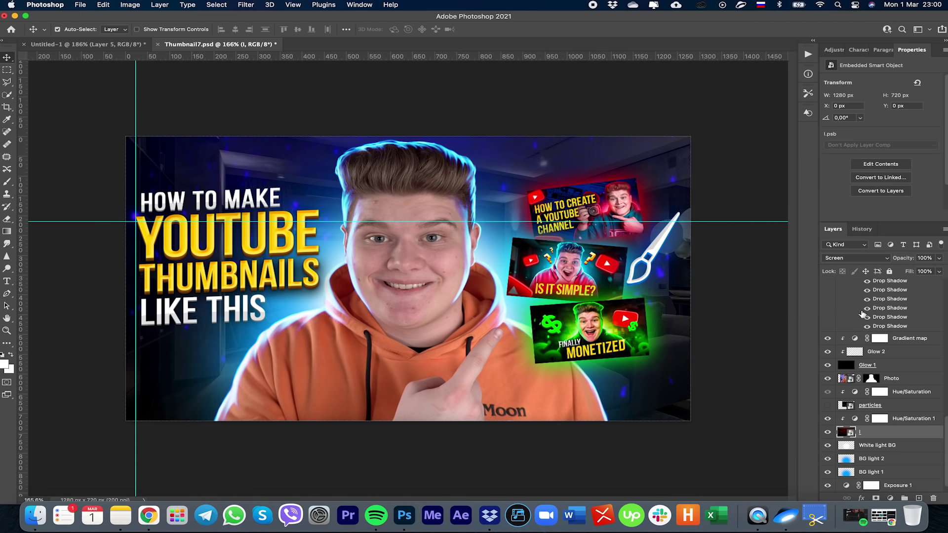
Apply a Gaussian Blur with a 2.0 pixel radius to the sparks layer.
left_click(245, 4)
mouse_move(284, 128)
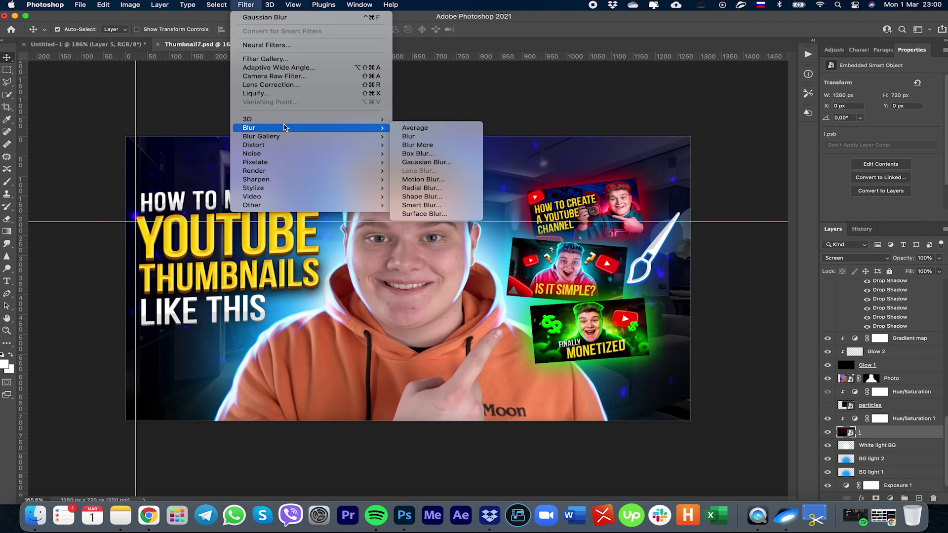
left_click(434, 163)
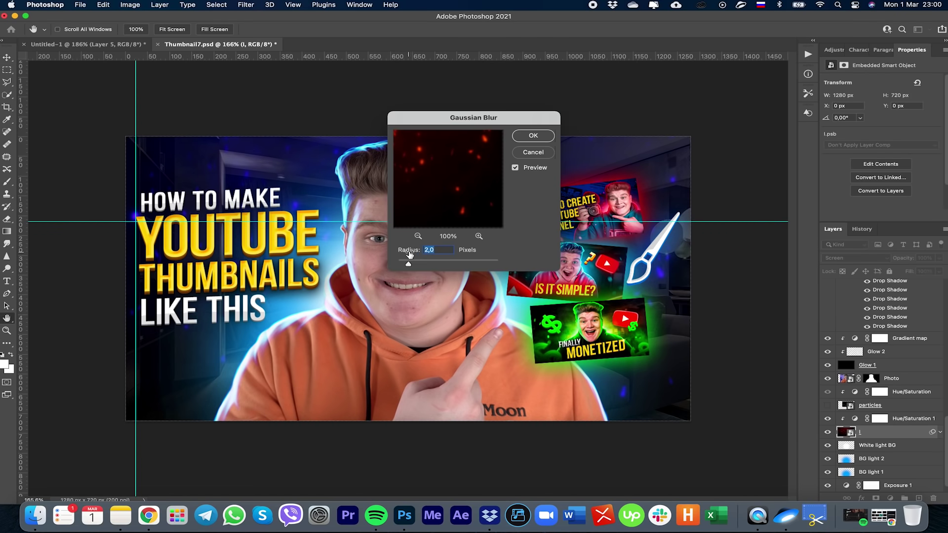
left_click(531, 137)
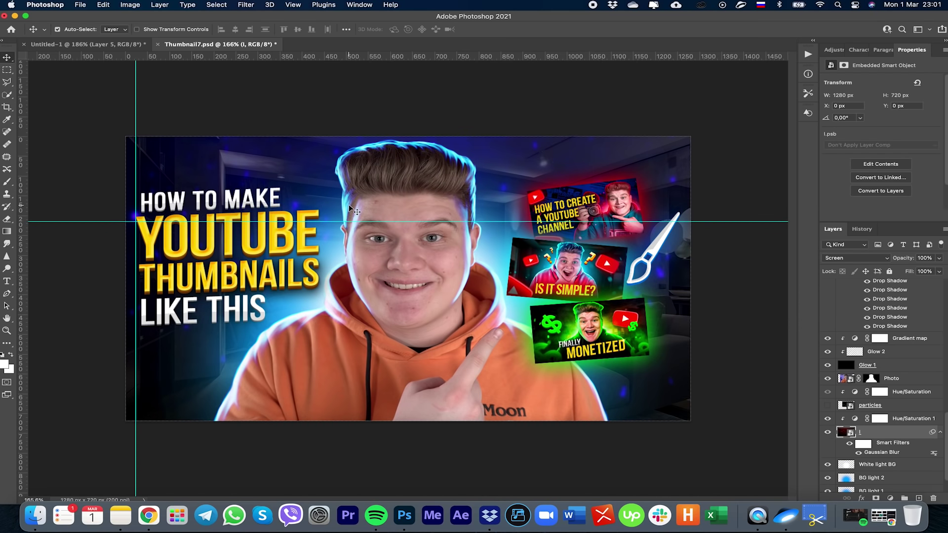
Hide the placed sparks layer and show the particles and particles 2 layers.
left_click(827, 433)
left_click(828, 407)
scroll(844, 402, "down", 10)
scroll(849, 398, "up", 2)
left_click(828, 313)
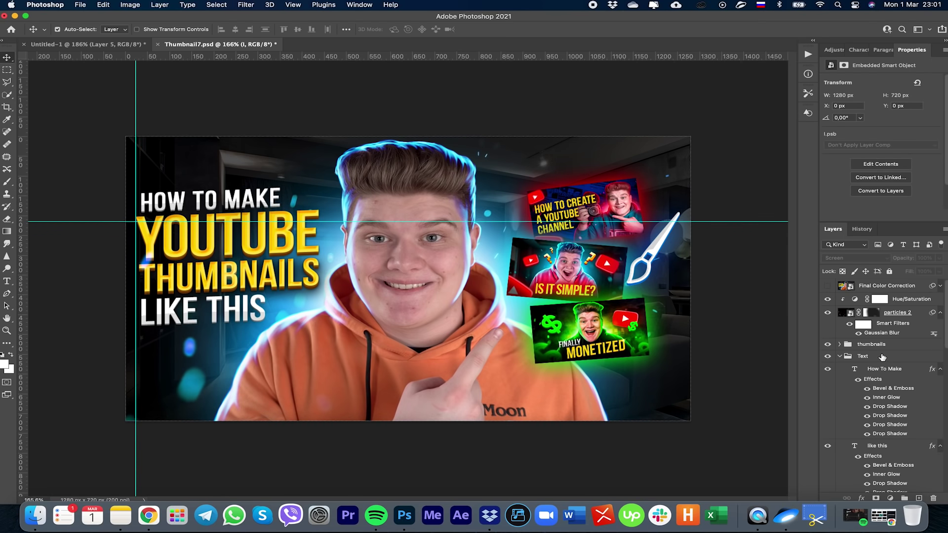
Open the Camera Raw Filter on the Photo layer and raise the sharpening and noise reduction.
scroll(886, 353, "down", 8)
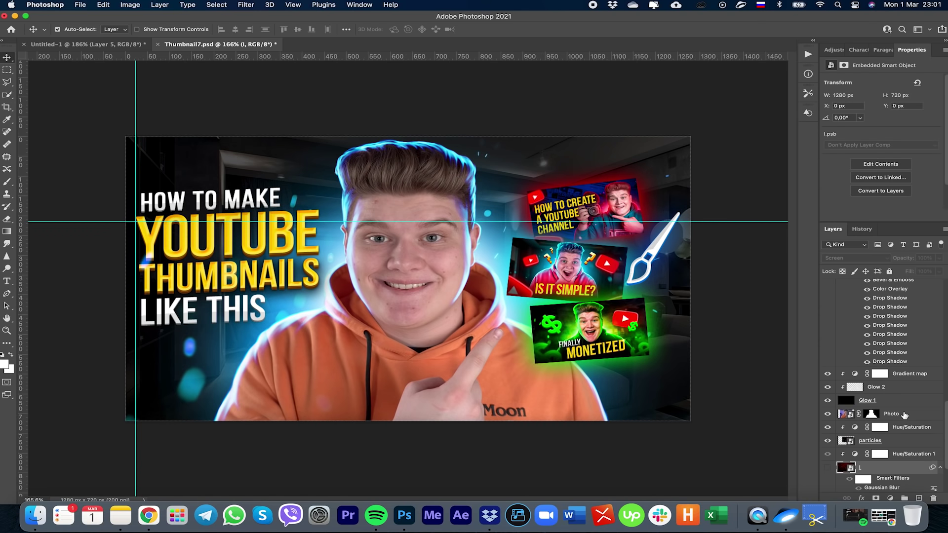
left_click(902, 416)
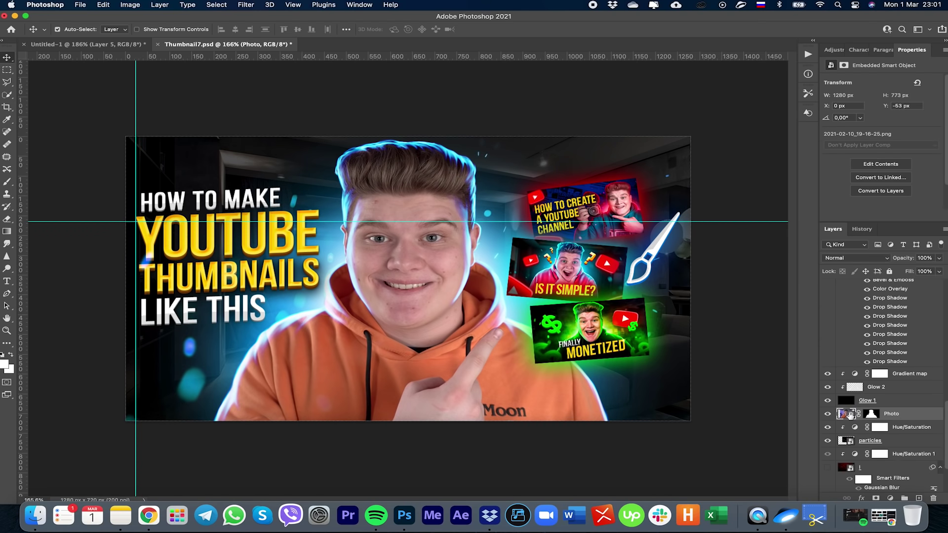
left_click(258, 5)
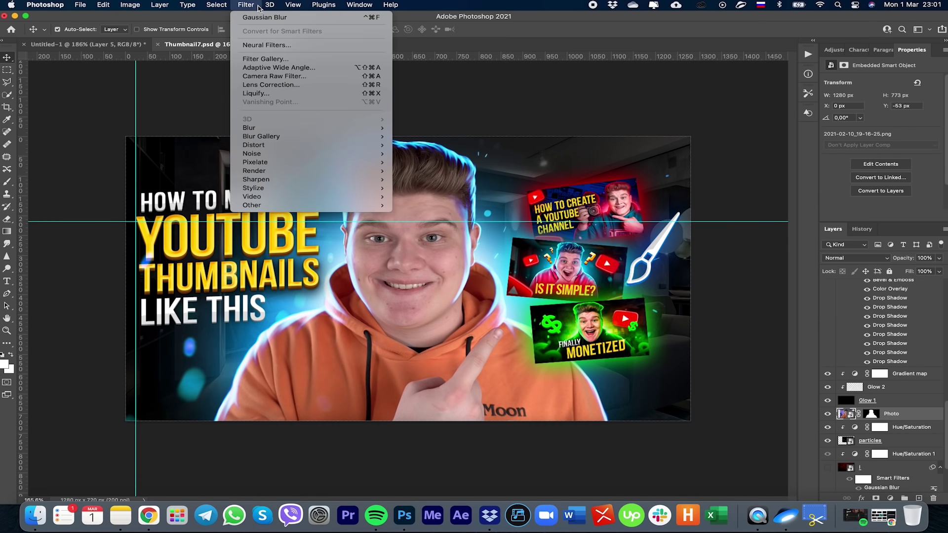
left_click(265, 76)
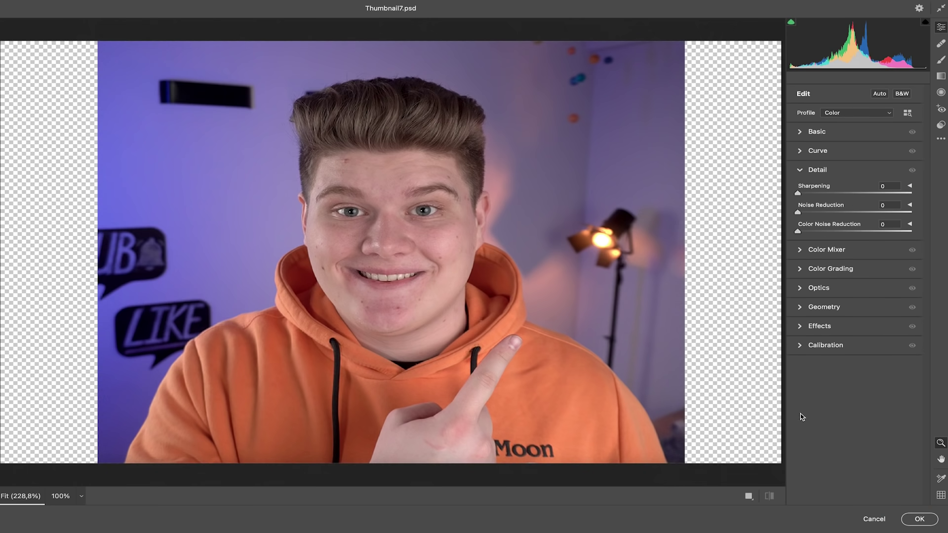
left_click_drag(803, 195, 835, 214)
left_click(892, 206)
Set the photo's Texture to +8, raise Clarity, Vibrance and Saturation slightly, and apply the Camera Raw Filter.
left_click(803, 135)
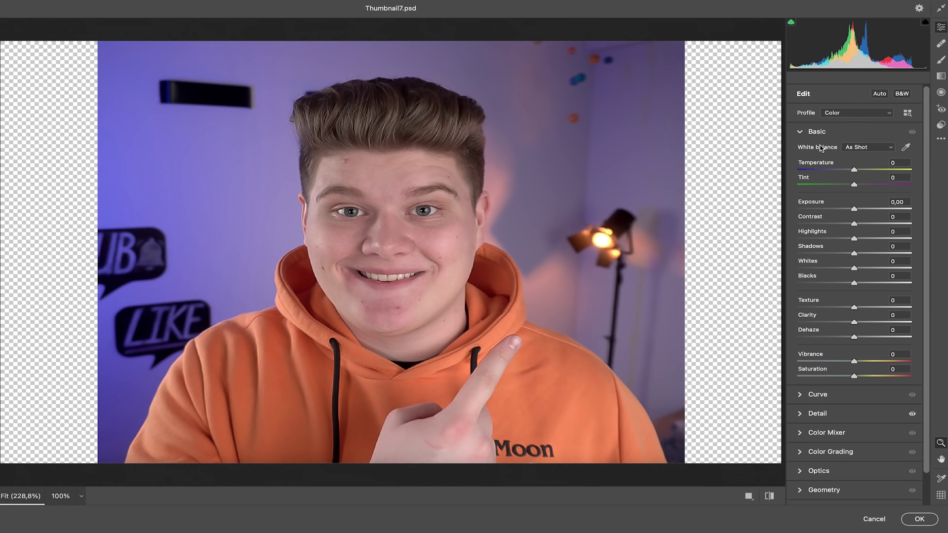
left_click_drag(855, 308, 865, 324)
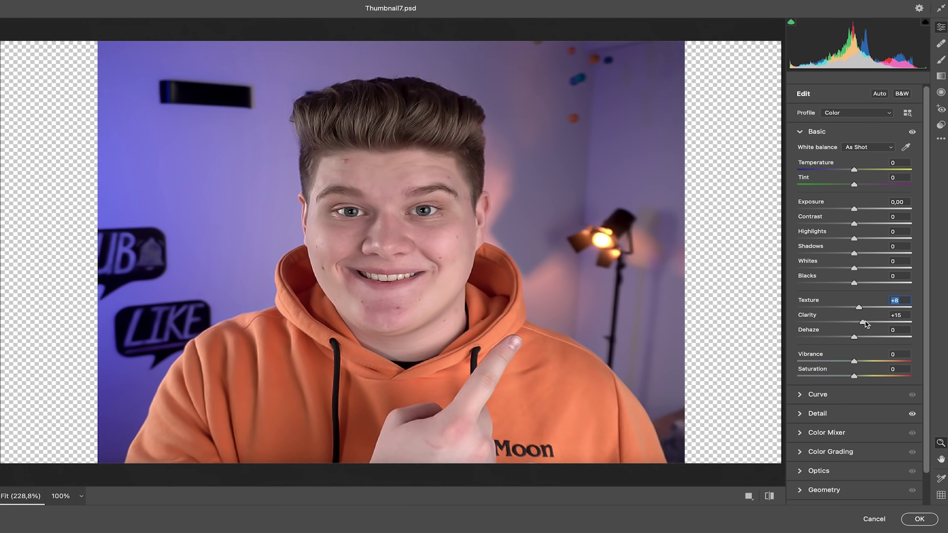
mouse_move(854, 362)
left_mouse_down()
mouse_move(876, 363)
mouse_move(863, 377)
left_mouse_up()
left_click(917, 518)
Stamp all visible layers into a new layer above the Hue/Saturation adjustment and convert it to a Smart Object.
scroll(901, 369, "up", 3)
scroll(901, 369, "up", 3)
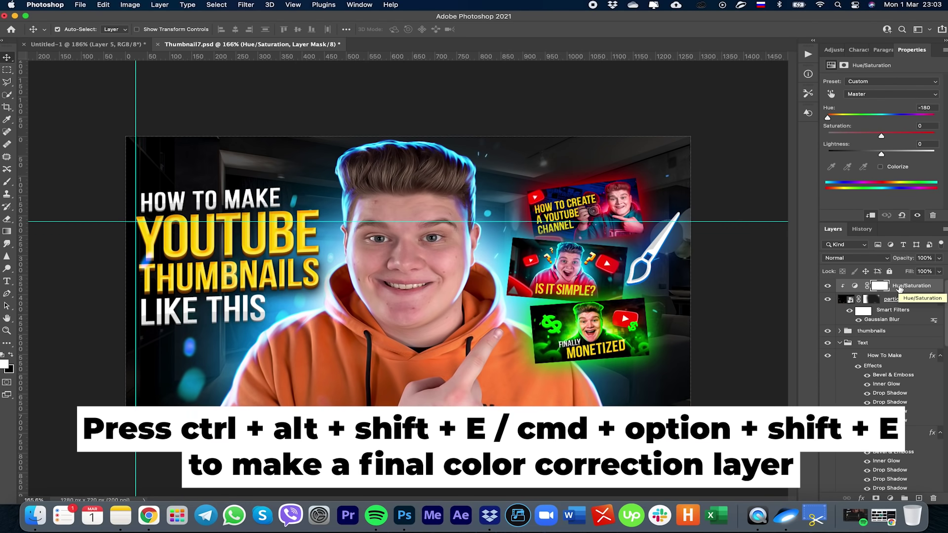
key("super")
key("super+alt+shift+e")
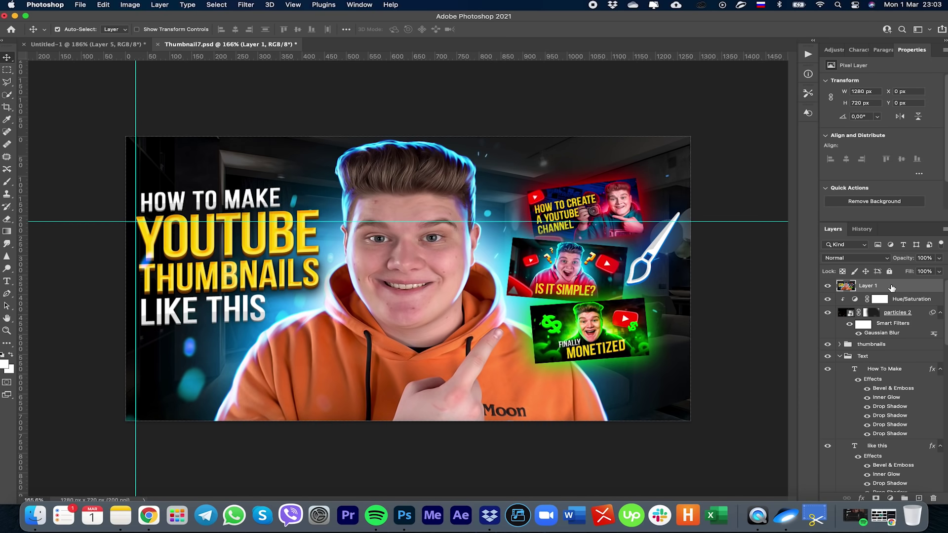
right_click(892, 287)
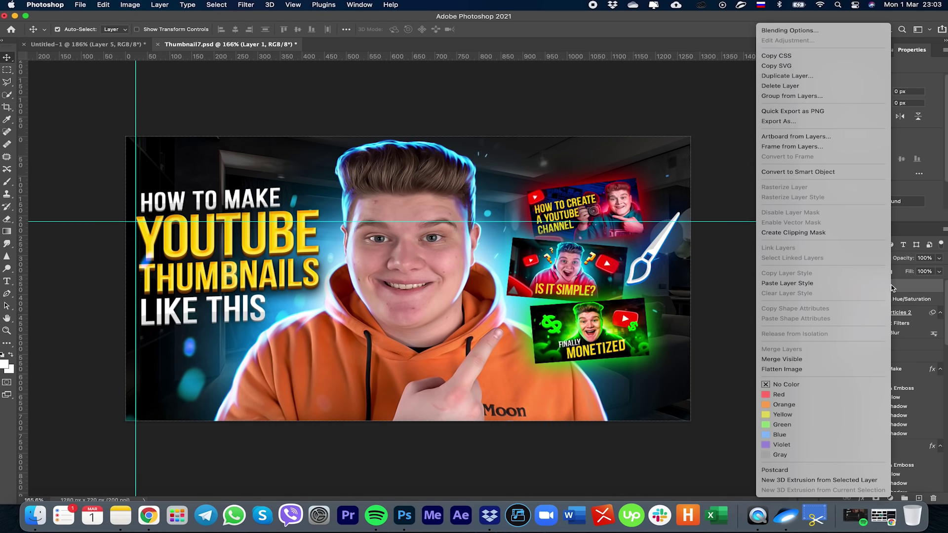
left_click(791, 173)
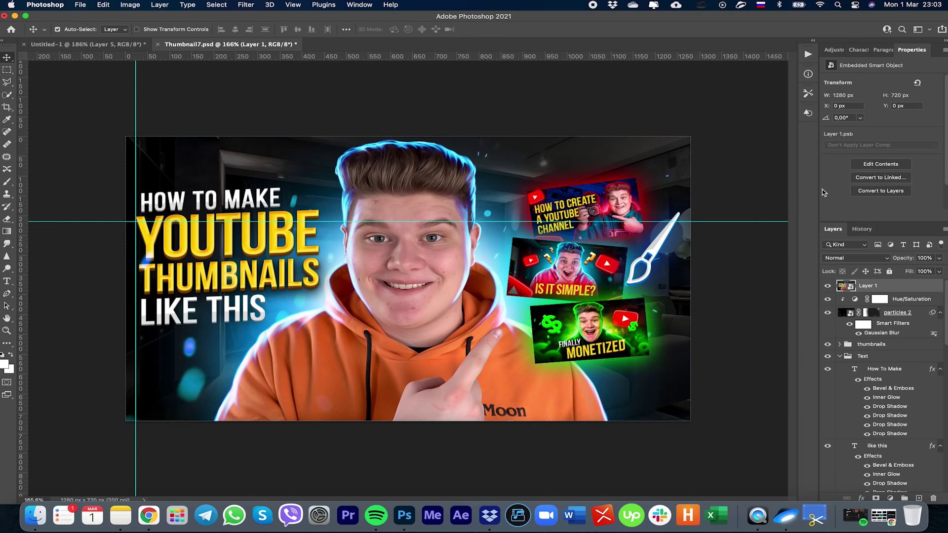
Open the Camera Raw Filter on the stamped layer and set Texture to +36 and Clarity to +26.
left_click(238, 4)
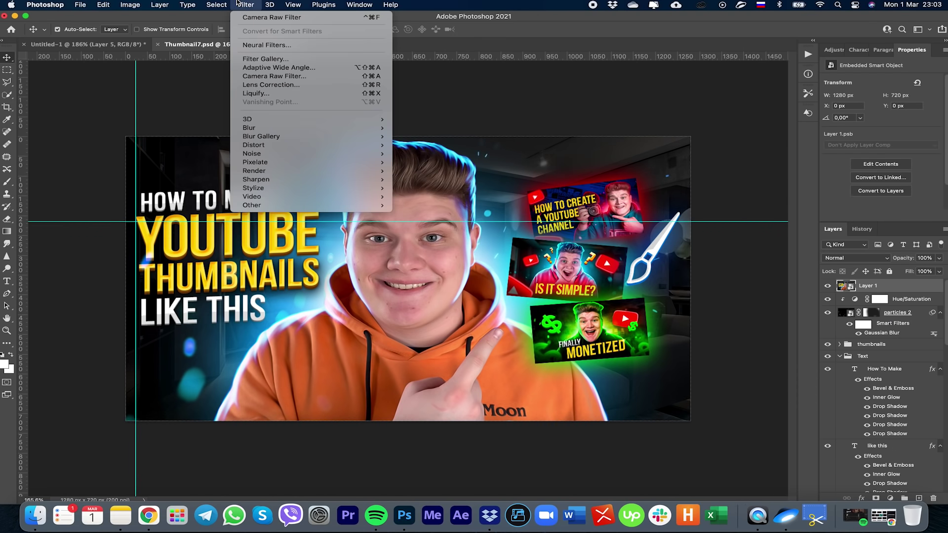
left_click(257, 76)
left_click_drag(855, 308, 869, 321)
scroll(855, 378, "down", 2)
Raise the Sharpening of the stamped layer and add a little Grain.
left_click(805, 383)
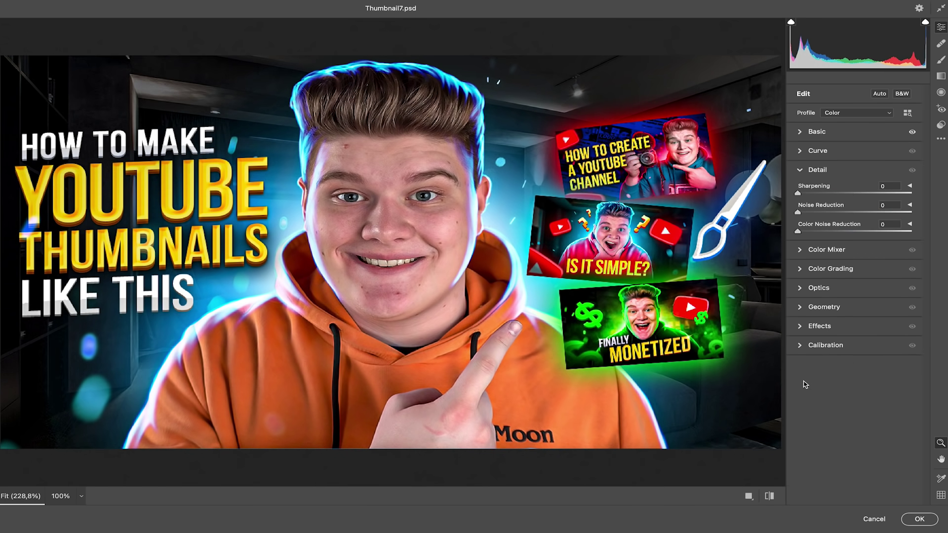
left_click_drag(805, 197, 839, 198)
left_click(812, 327)
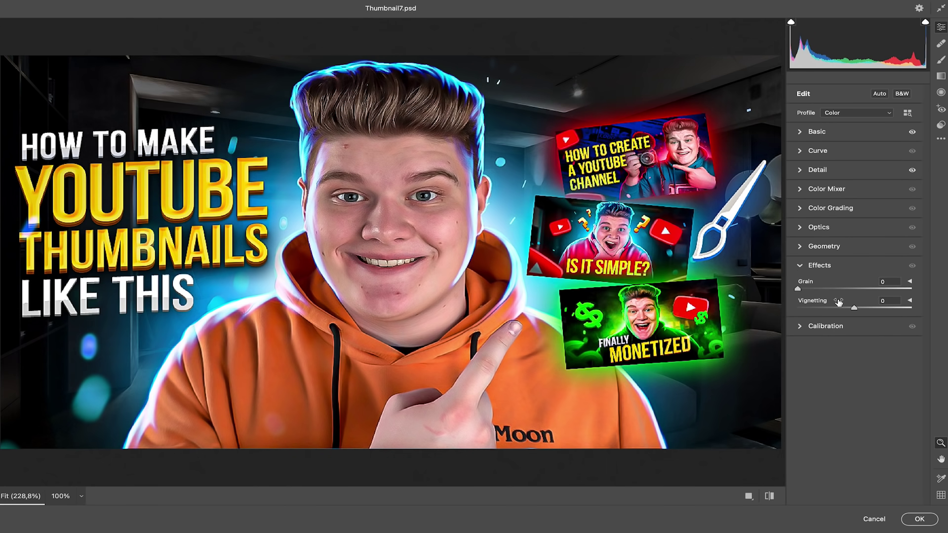
left_click_drag(802, 290, 813, 292)
left_click(839, 264)
Adjust the luminance and saturation of the reds and oranges in the Color Mixer and set the Oranges hue to +1.
left_click(800, 189)
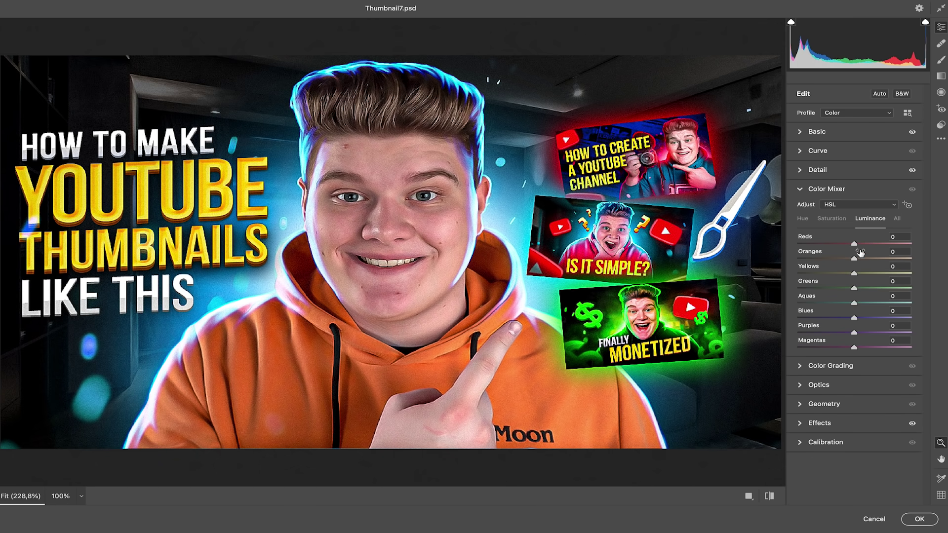
left_click_drag(855, 249, 872, 248)
left_click(831, 218)
mouse_move(854, 245)
left_mouse_down()
mouse_move(861, 261)
mouse_move(881, 259)
mouse_move(828, 265)
mouse_move(857, 264)
left_mouse_up()
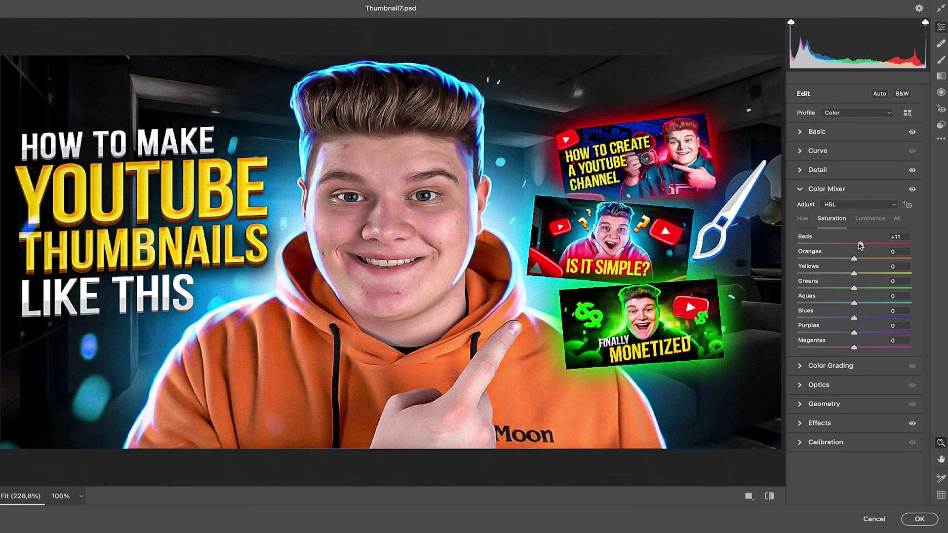
key("ctrl+alt+shift+h")
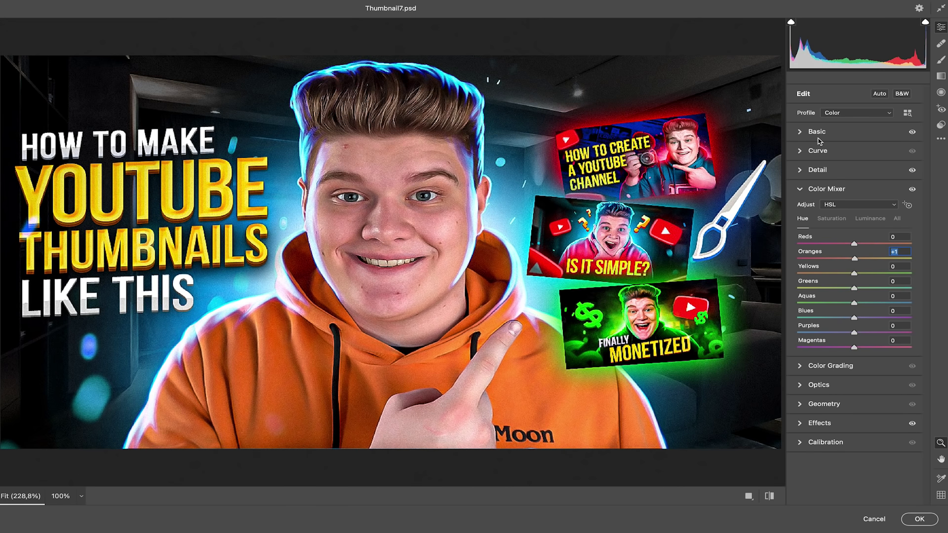
Set Exposure to -0.10, Contrast to +17 and Highlights to +12, and apply the Camera Raw Filter.
left_click(816, 132)
left_click_drag(858, 223, 867, 226)
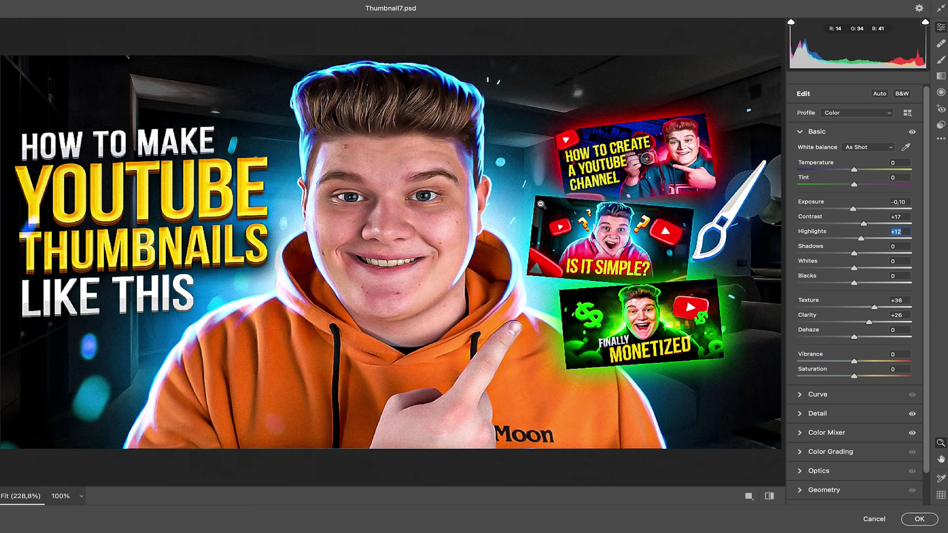
left_click(919, 519)
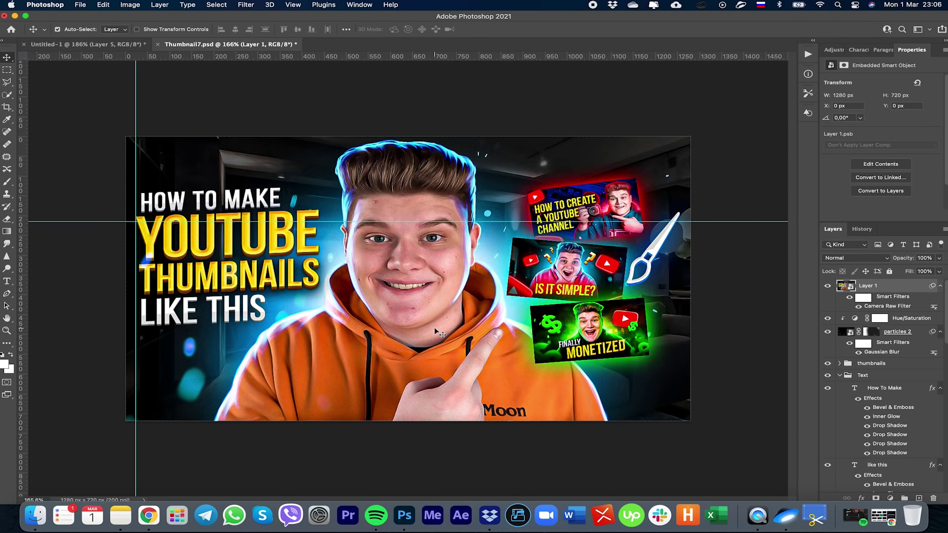